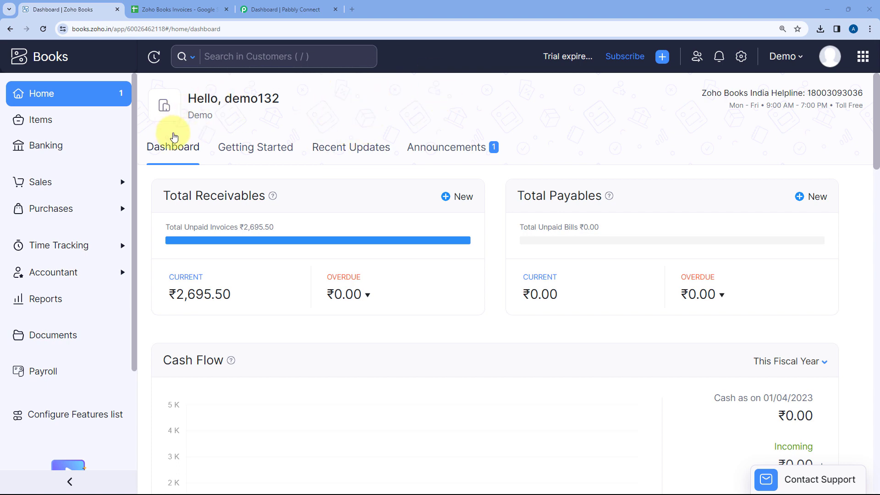
click(179, 9)
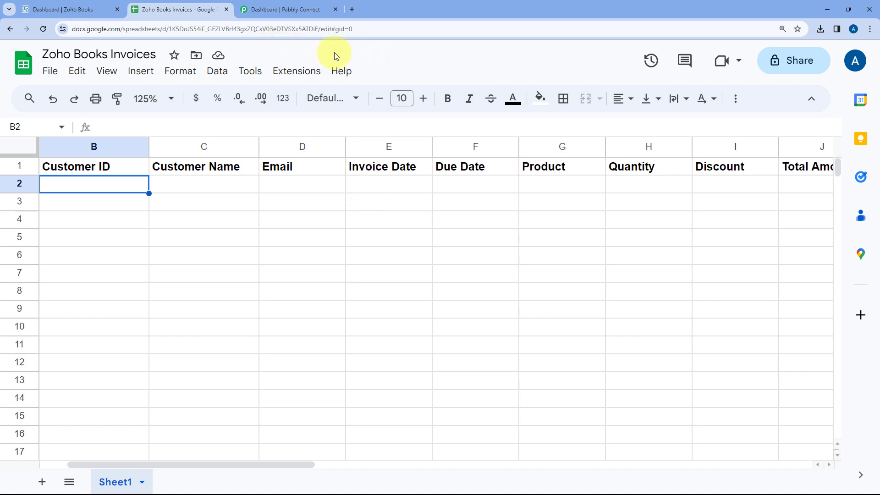
click(92, 9)
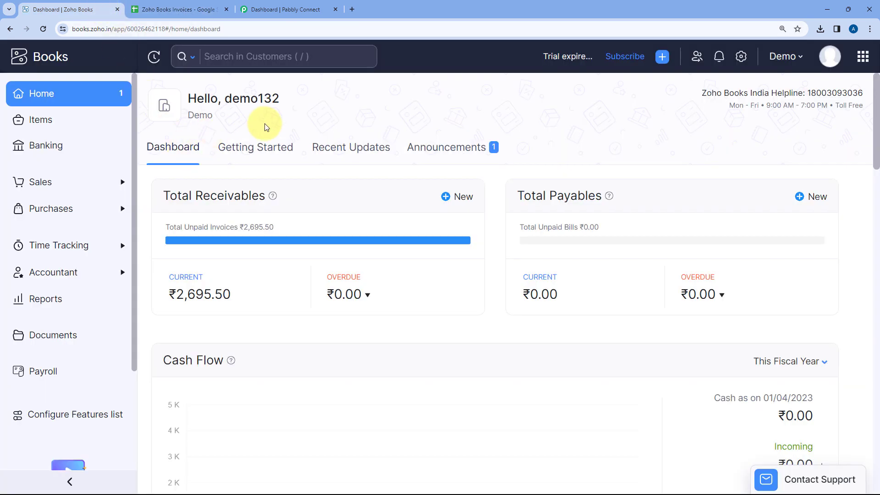
click(181, 10)
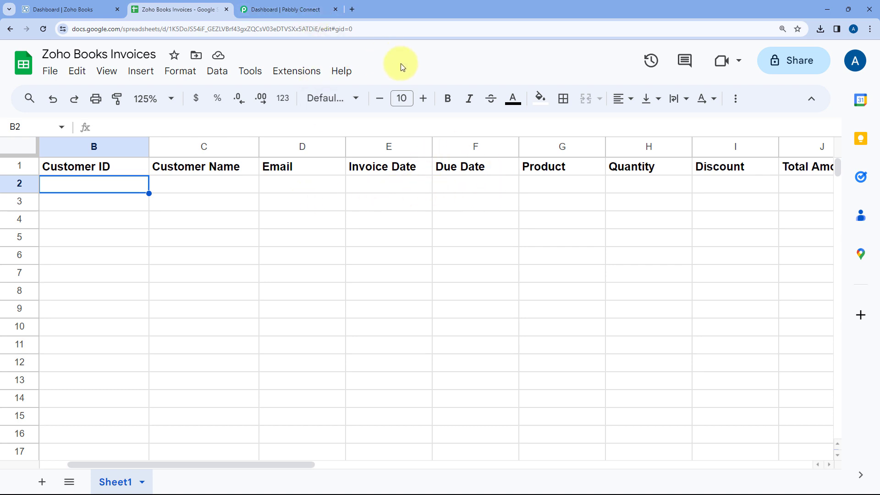
click(73, 9)
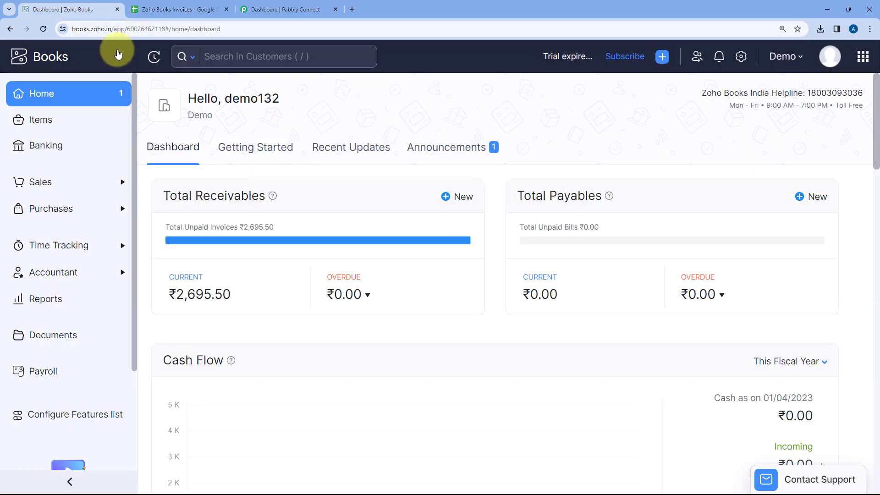
click(206, 9)
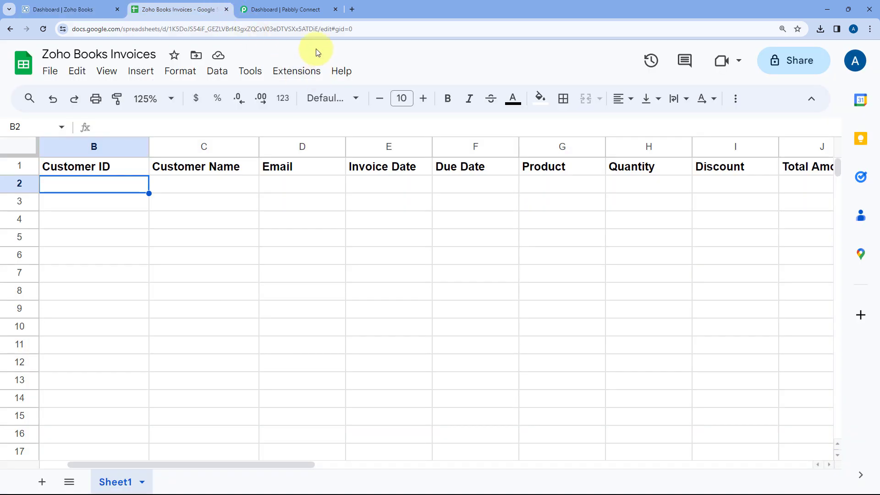
Switch to Pabbly Connect and create a workflow named "Zoho Books to Google Sheets" in the Home folder.
click(294, 9)
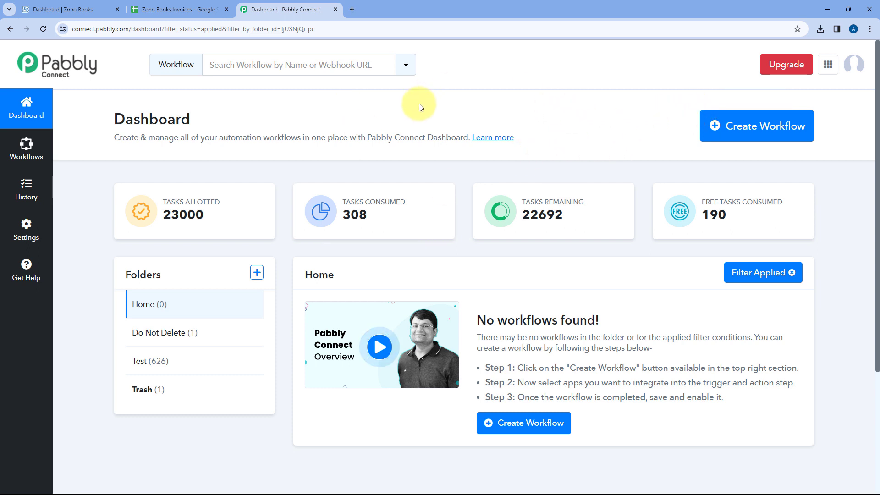
click(722, 139)
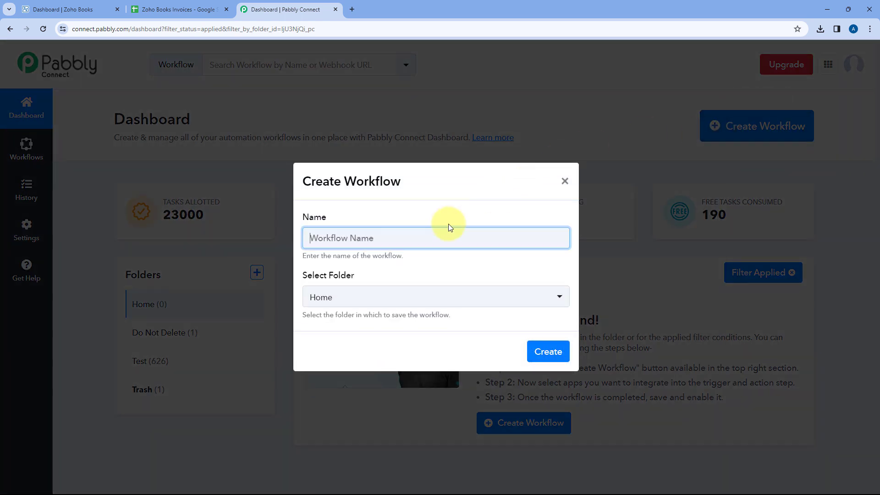
text(Zoho Books to Google Sheets)
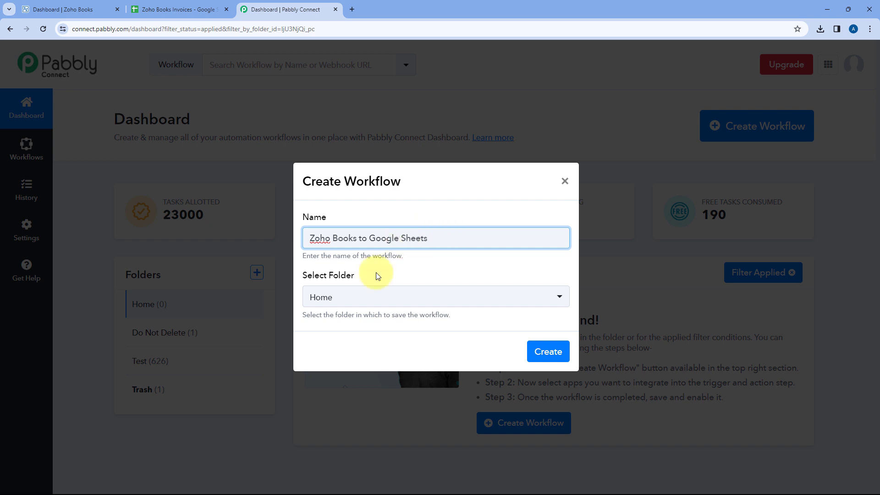
click(410, 298)
click(351, 352)
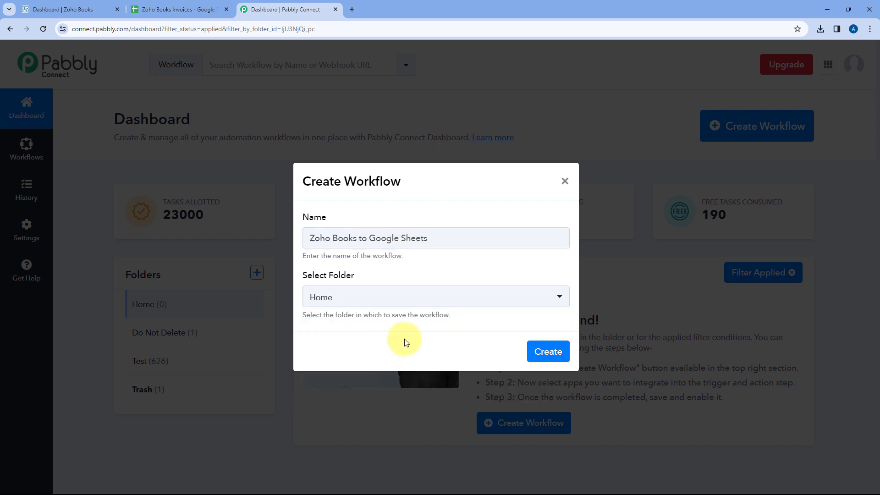
click(548, 353)
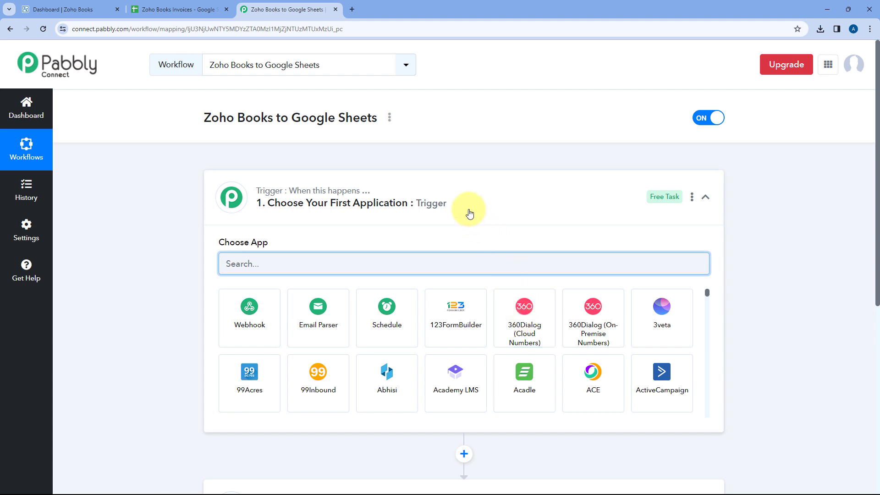
Examine the workflow's trigger and action blocks alongside the Zoho Books dashboard and the Zoho Books Invoices spreadsheet.
click(518, 209)
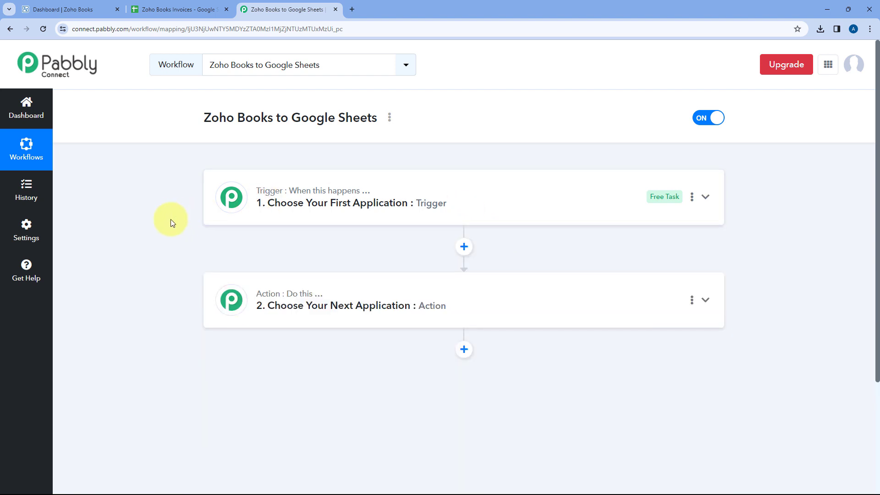
scroll(174, 220, down, 1)
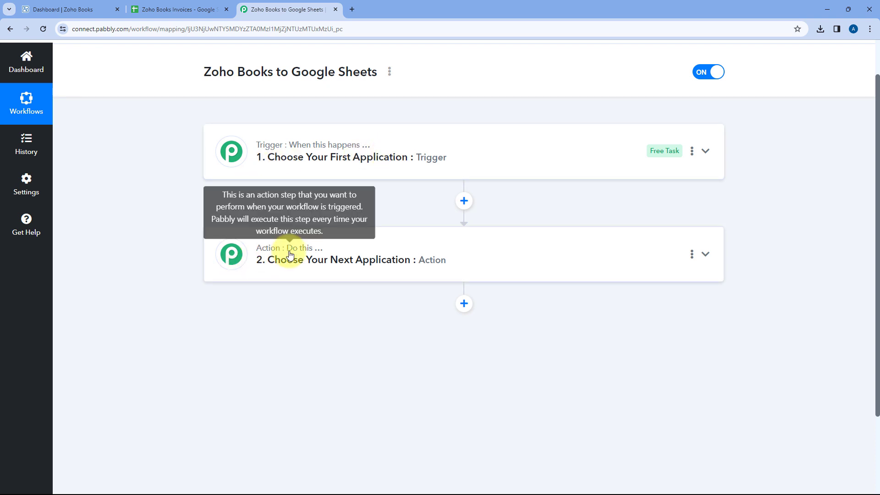
click(447, 153)
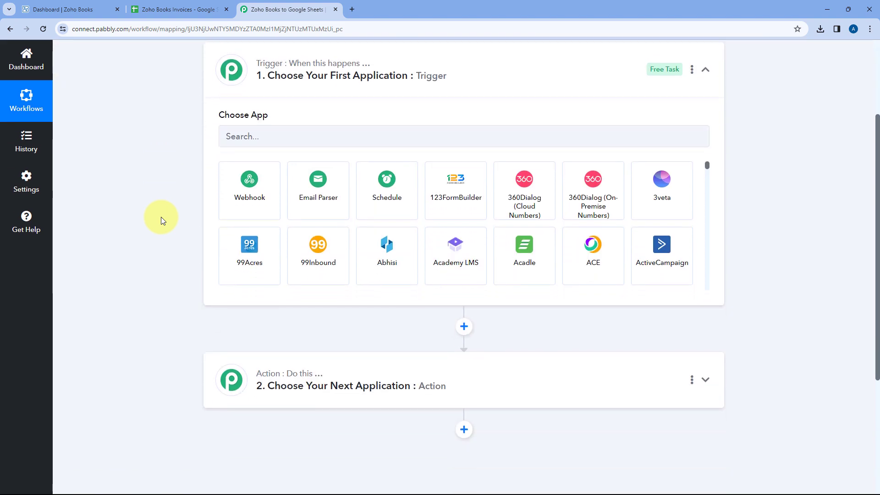
scroll(168, 210, up, 1)
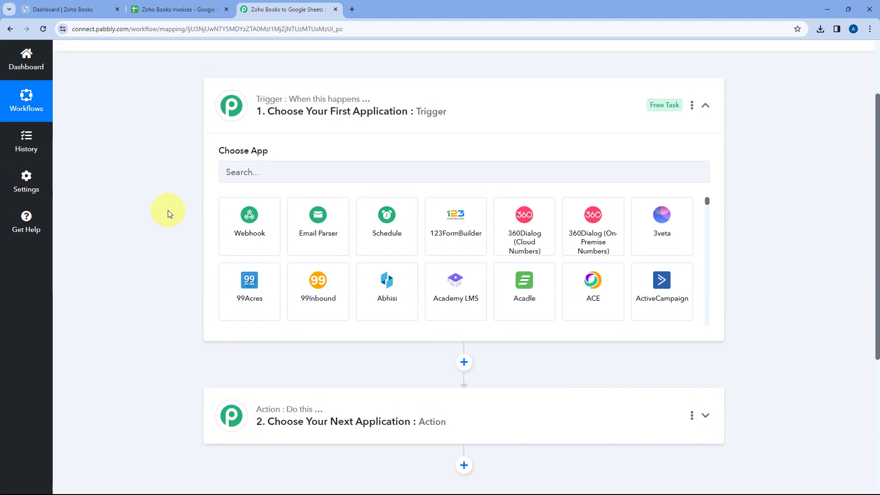
click(69, 8)
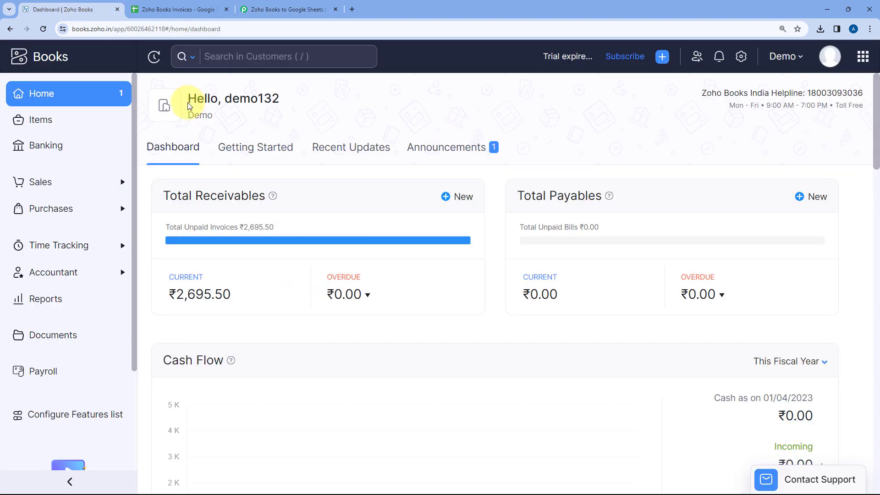
click(321, 5)
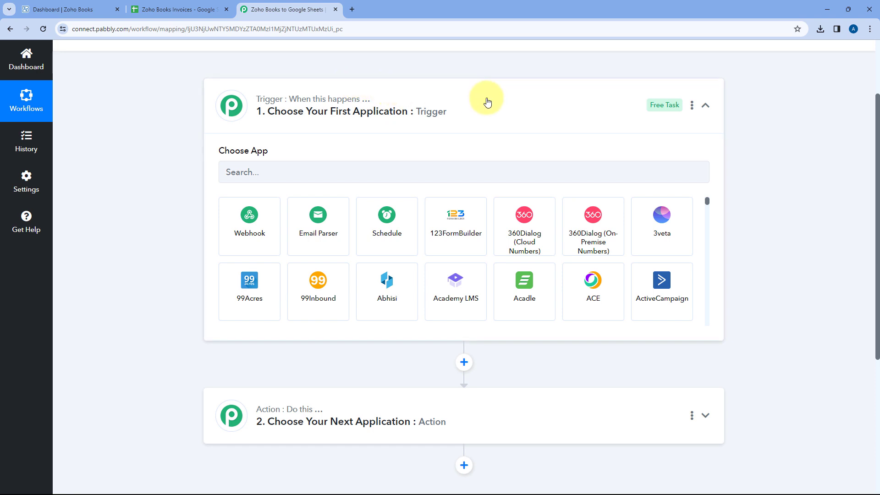
click(64, 8)
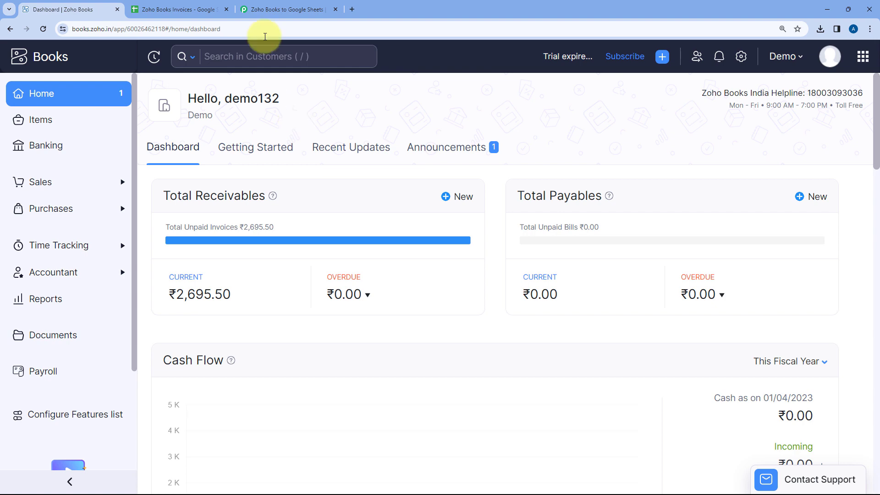
click(270, 7)
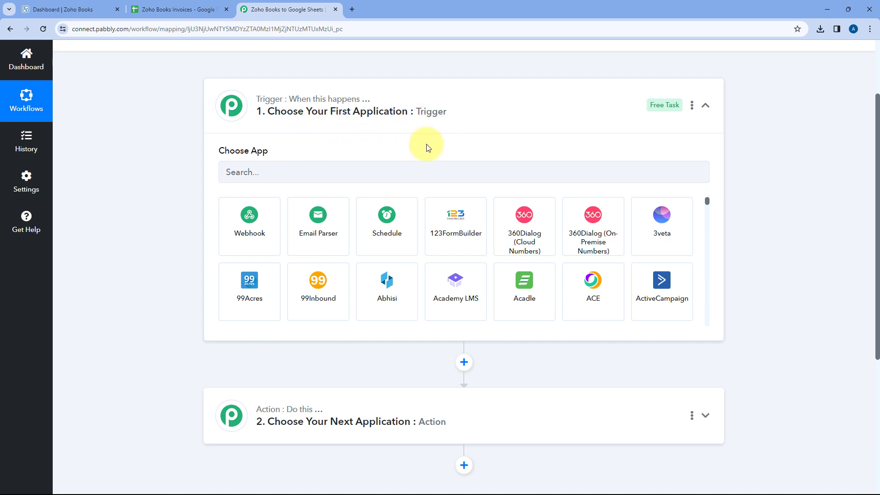
scroll(164, 188, down, 2)
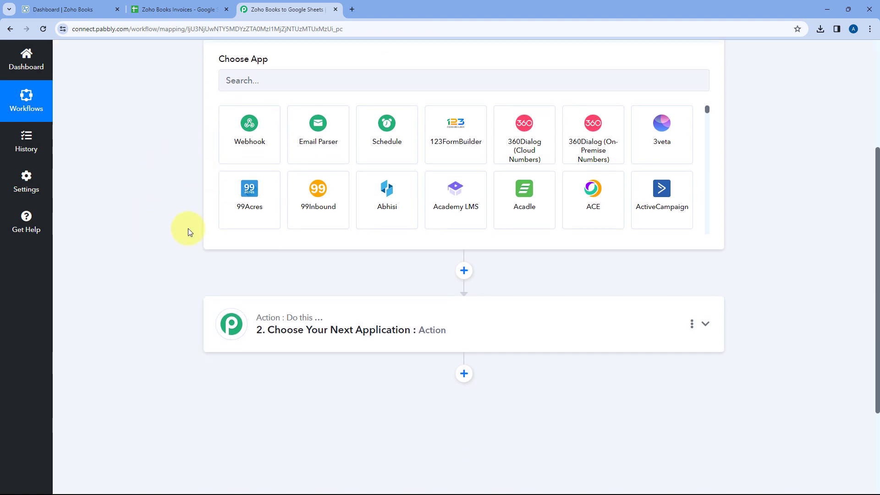
click(108, 8)
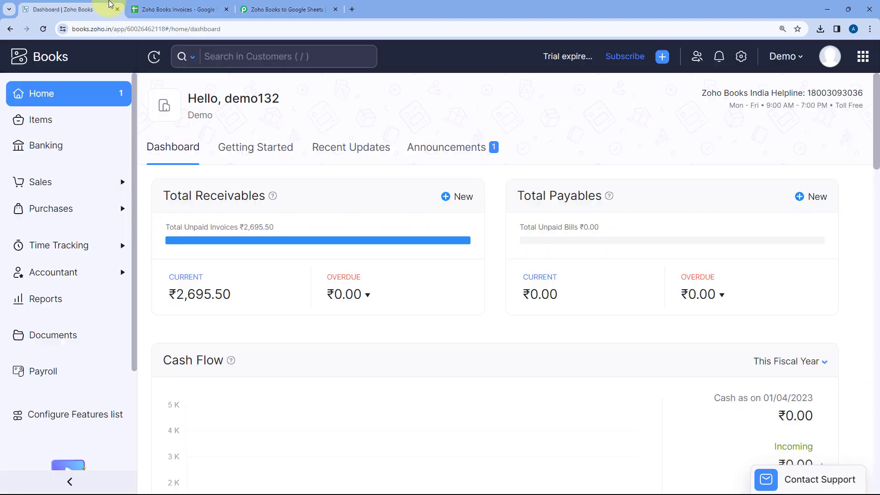
click(241, 8)
click(224, 5)
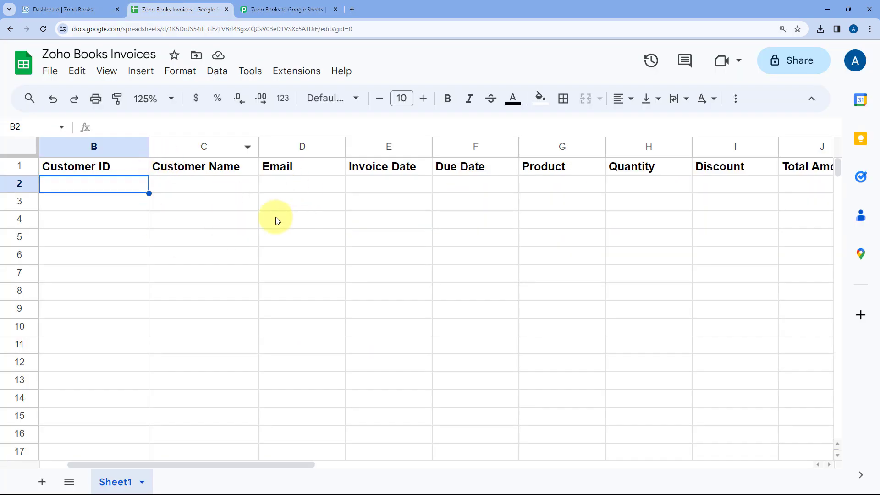
Switch to Pabbly Connect and choose Zoho Books as the workflow's trigger application.
click(268, 5)
scroll(311, 133, up, 3)
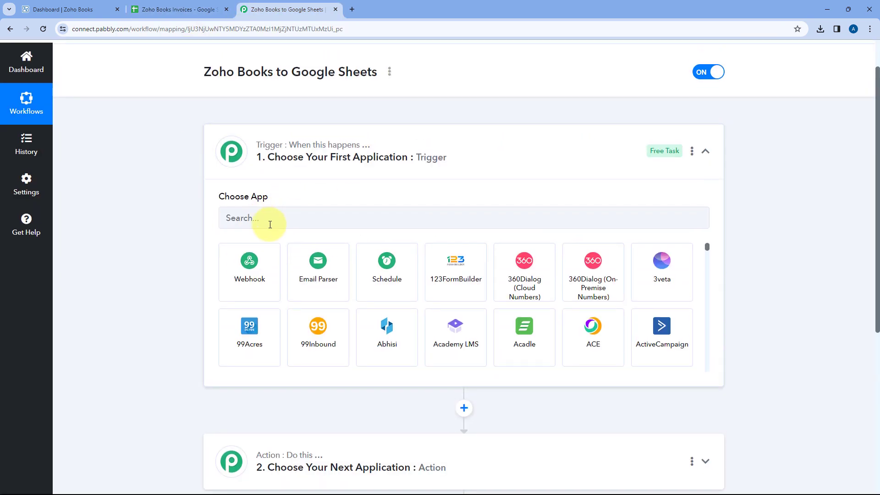
click(269, 224)
text(Boo)
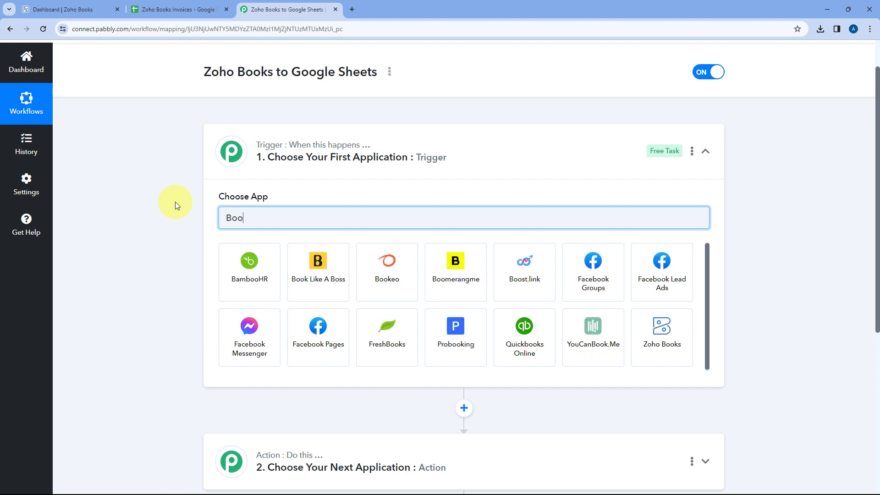
key(BackSpace)
key(BackSpace)
key(BackSpace)
text(Zoho )
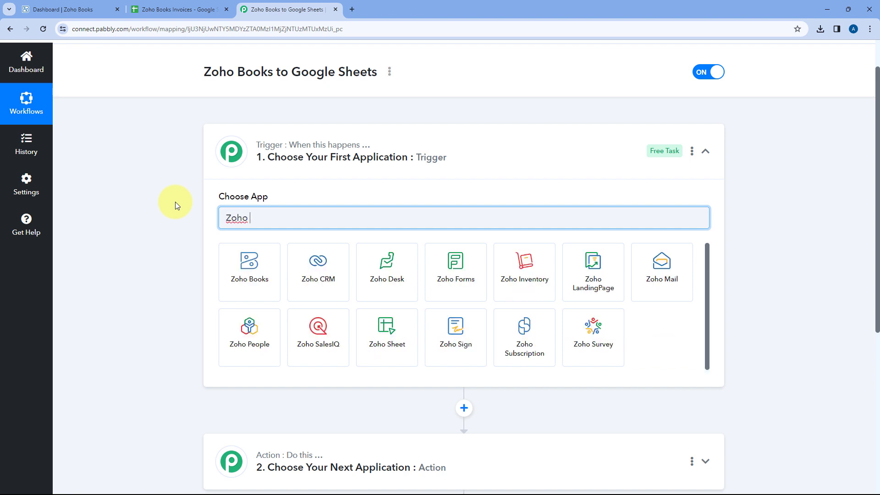
text(Book)
click(272, 297)
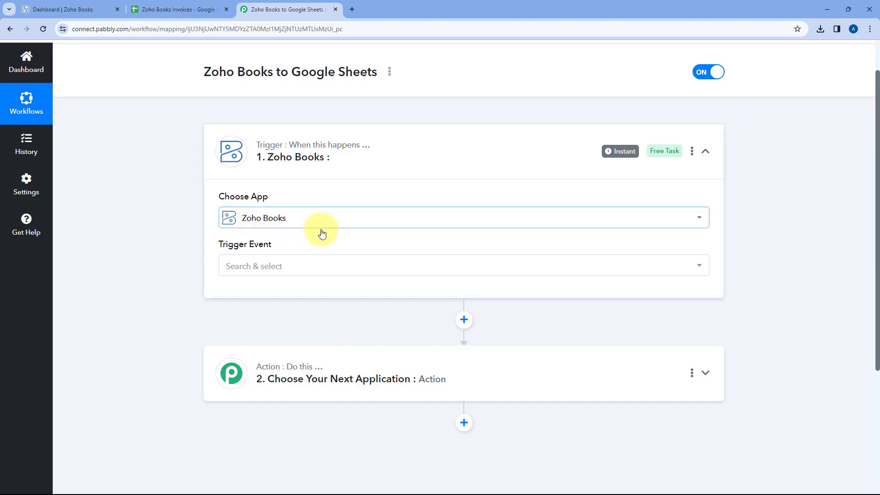
Set the Zoho Books trigger event to New Invoice.
click(287, 268)
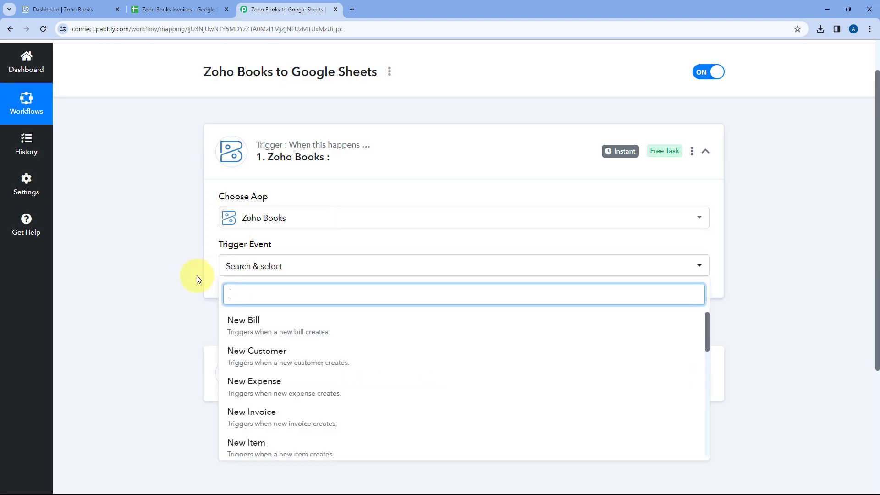
scroll(197, 276, down, 3)
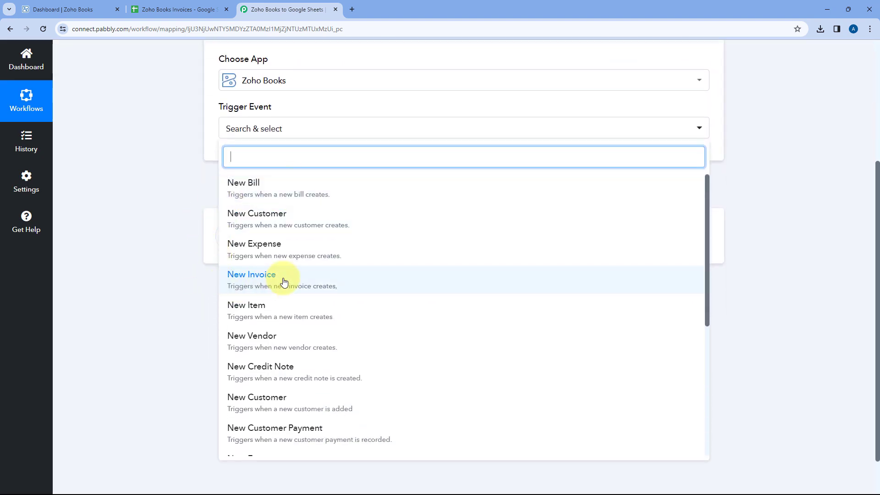
click(284, 280)
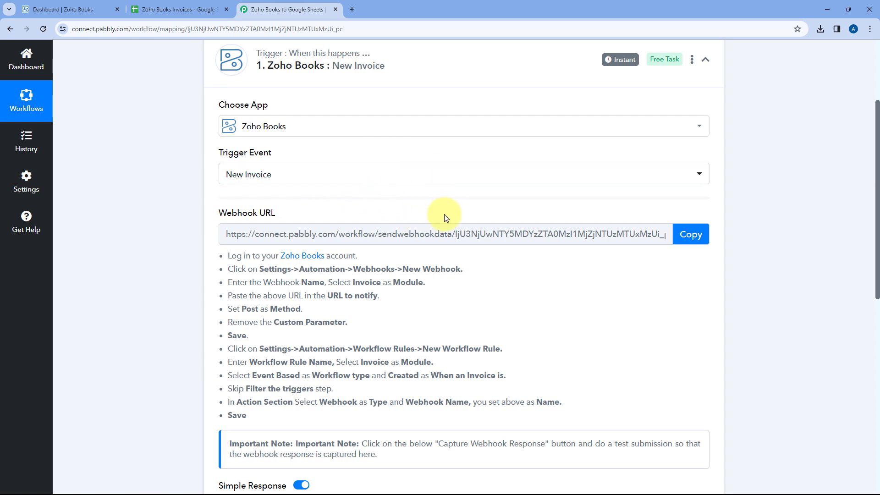
Review the webhook setup instructions of the New Invoice trigger and copy its webhook URL.
click(109, 9)
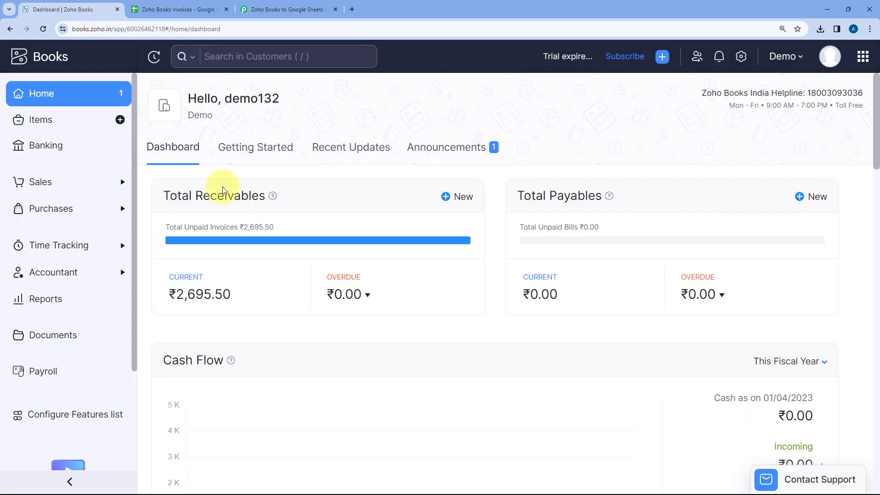
click(259, 9)
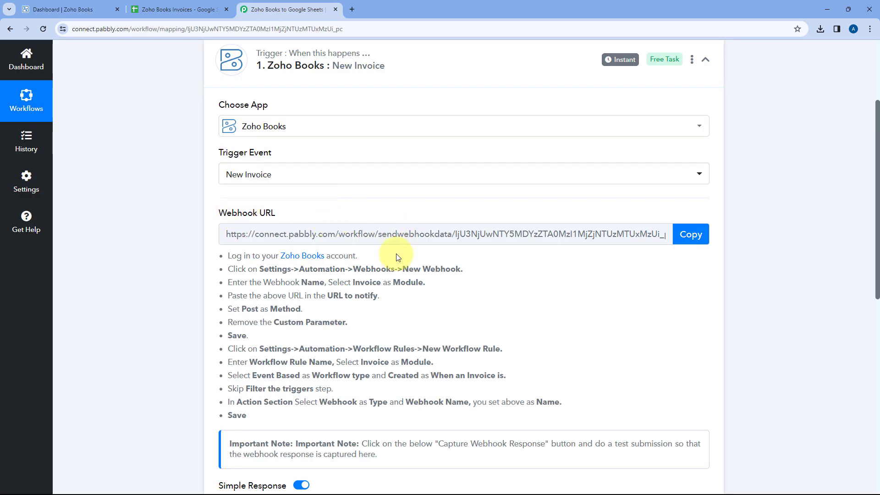
scroll(398, 257, down, 2)
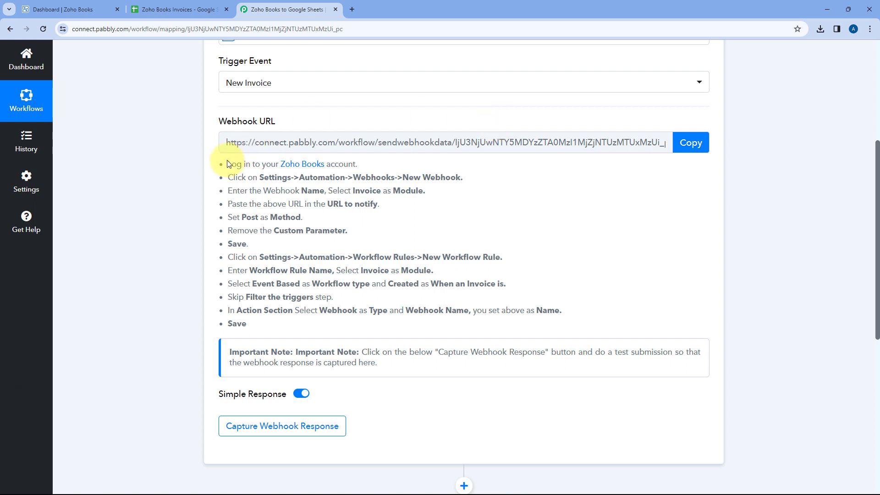
drag(227, 163, 442, 324)
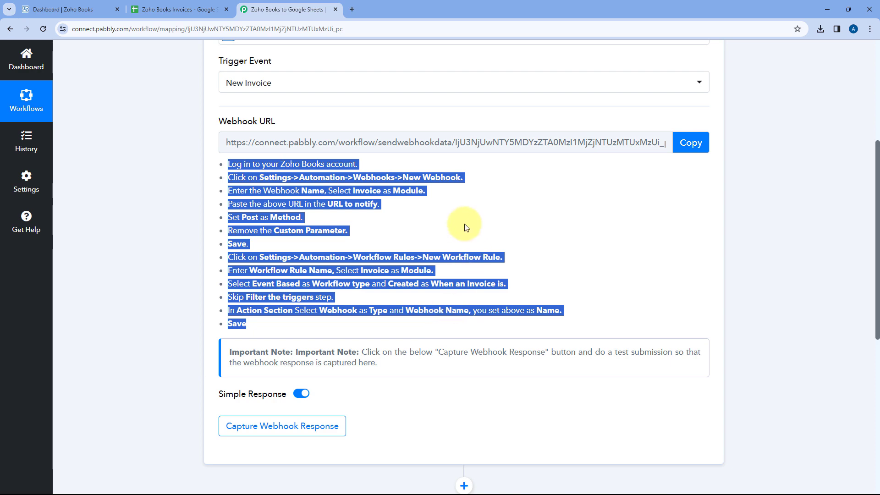
click(464, 224)
click(691, 142)
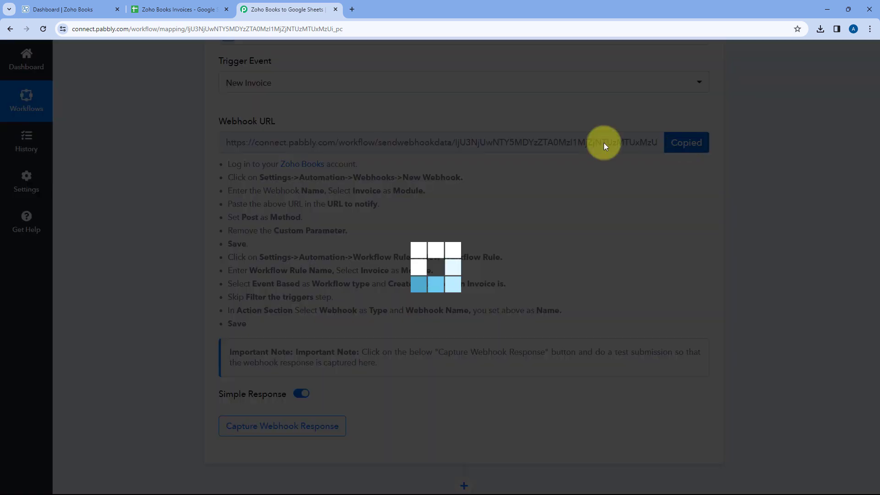
Switch to Zoho Books and open the Webhooks list among the automation workflow actions in its settings.
click(74, 9)
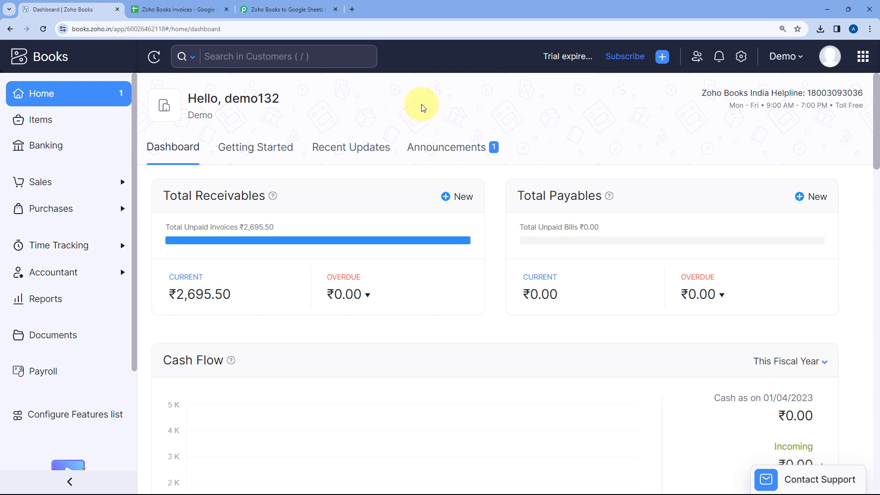
click(741, 57)
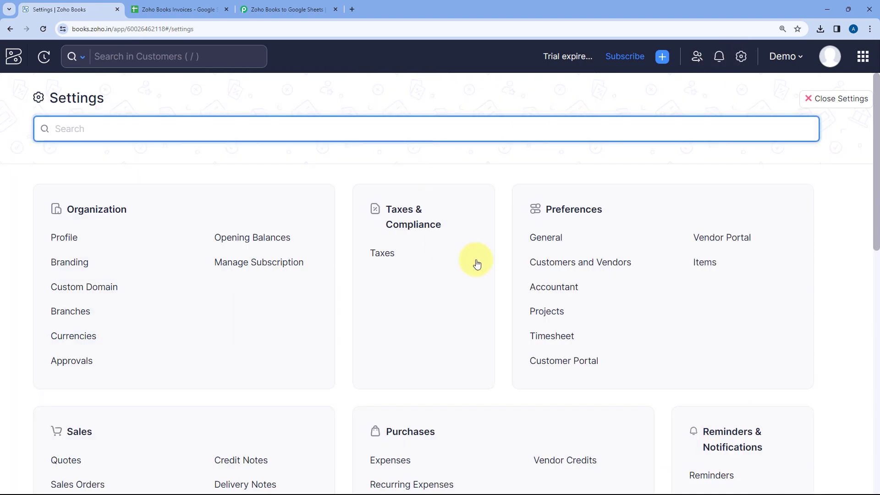
scroll(494, 221, down, 3)
scroll(497, 226, down, 5)
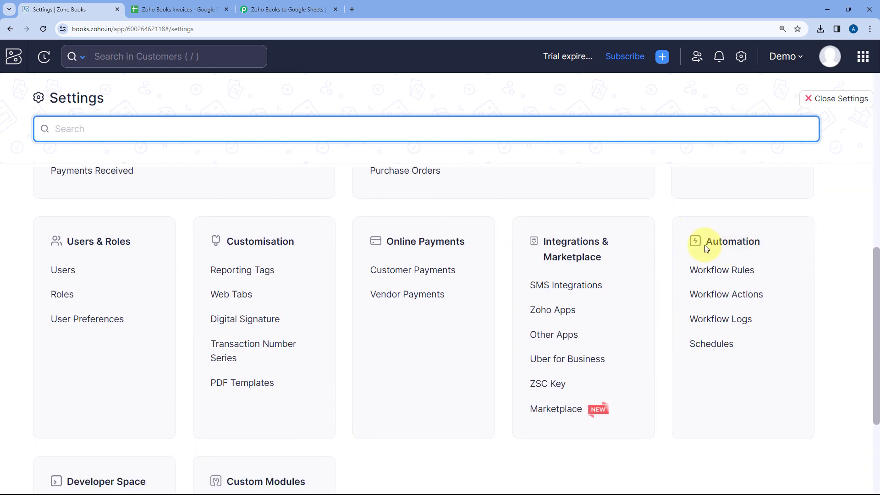
click(719, 299)
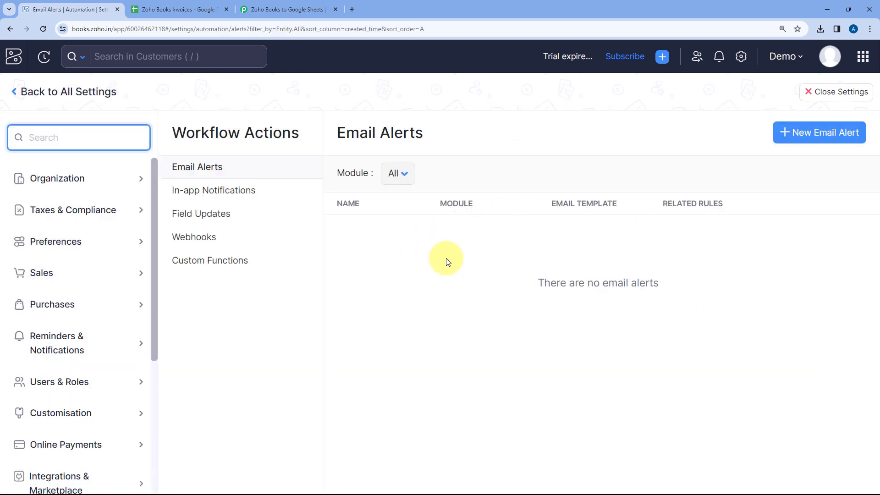
click(193, 242)
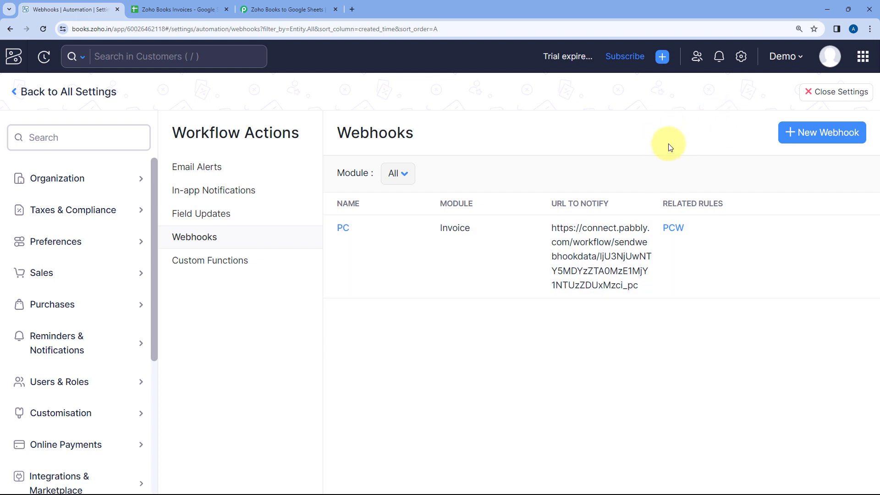
Start a new webhook named Pabbly Connect and set its module to Invoice.
click(797, 133)
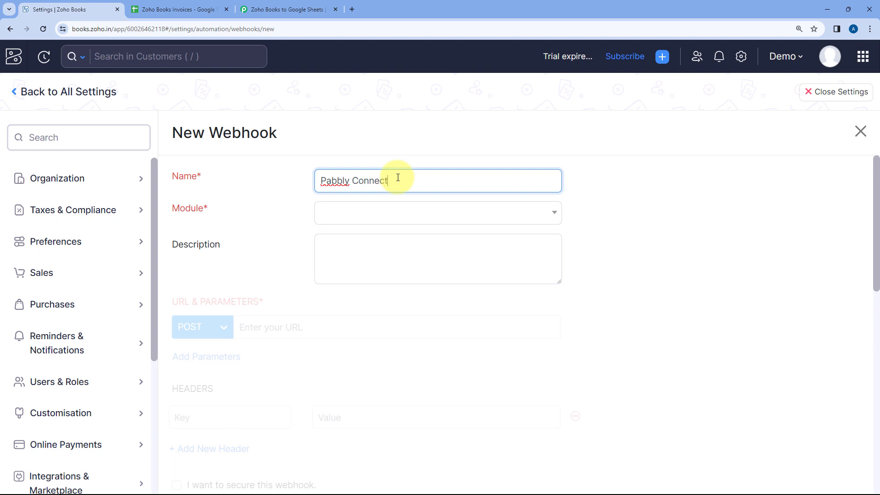
click(353, 214)
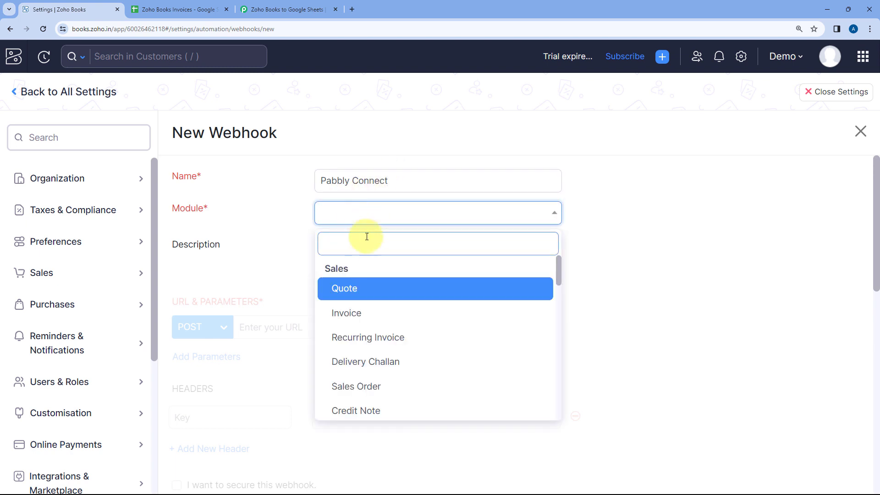
scroll(401, 300, down, 6)
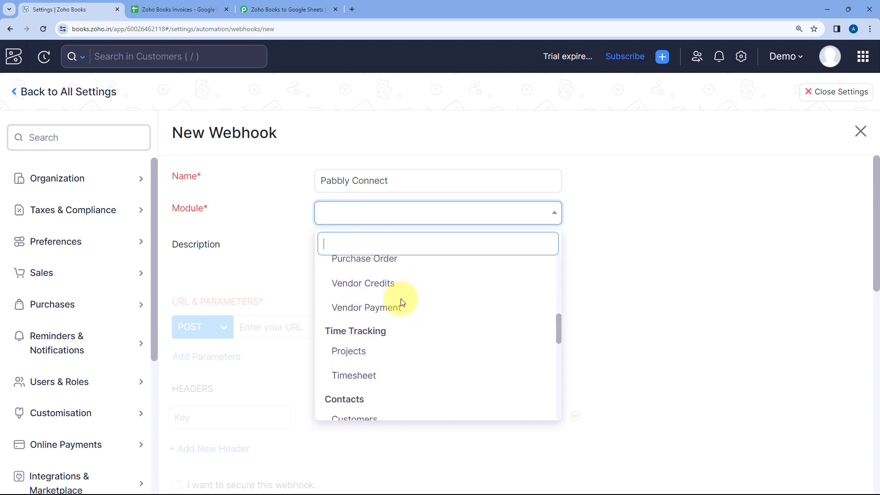
scroll(403, 299, up, 4)
scroll(405, 298, up, 6)
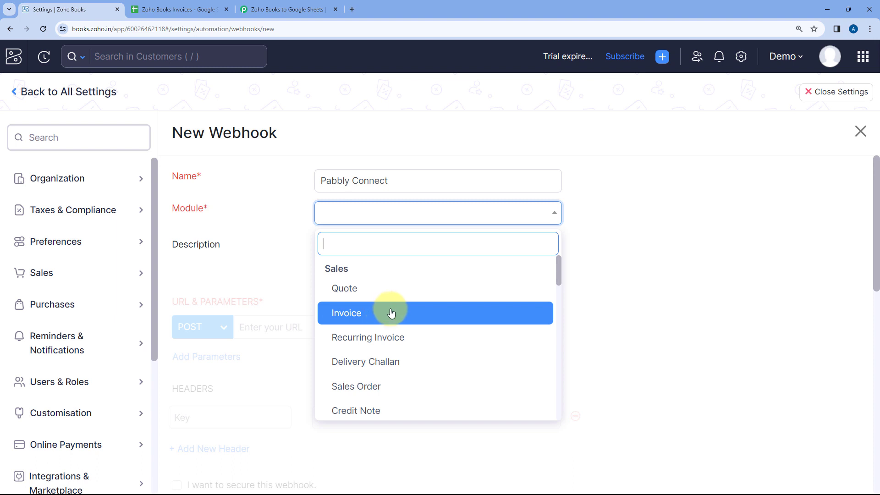
click(362, 313)
Choose POST as the request method of the Pabbly Connect webhook.
scroll(298, 248, down, 1)
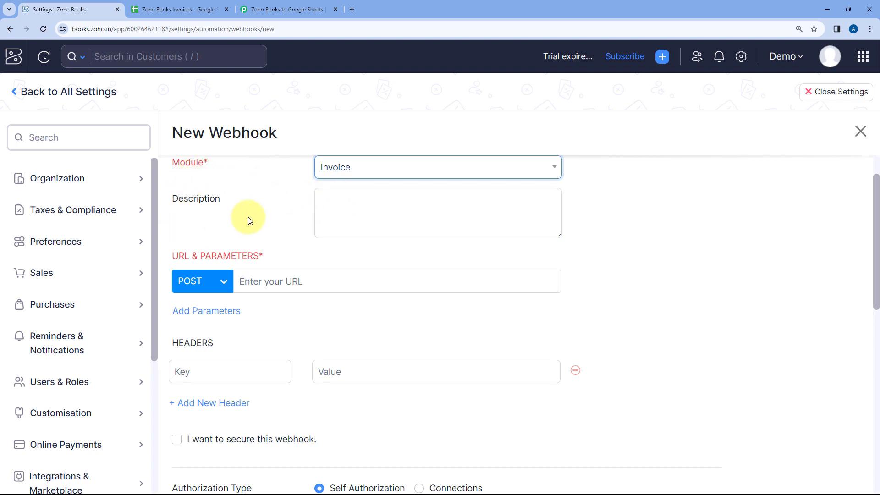
scroll(229, 224, down, 1)
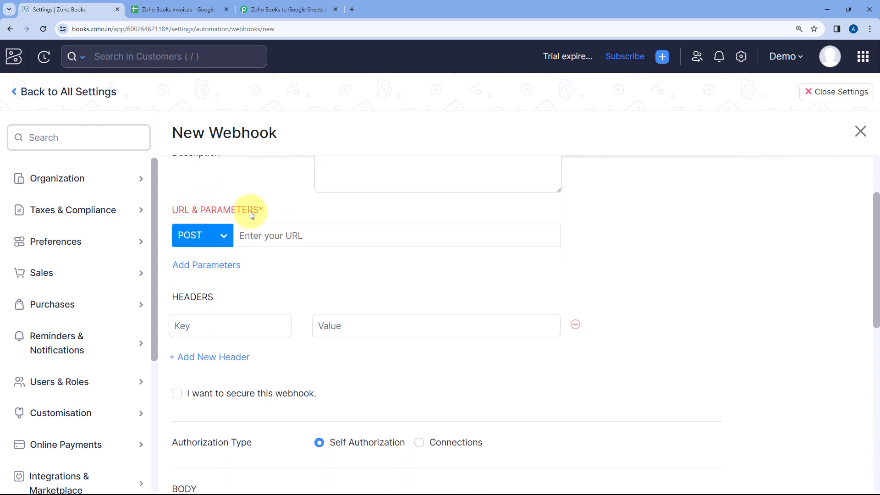
click(223, 242)
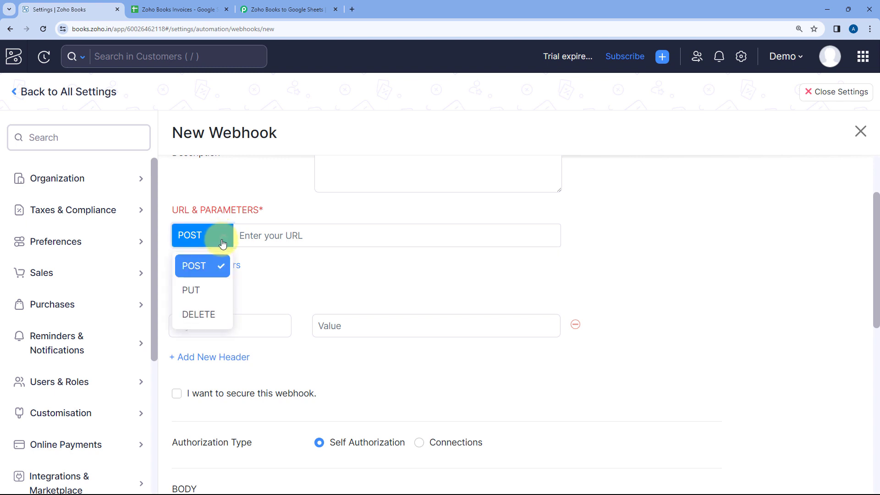
click(204, 272)
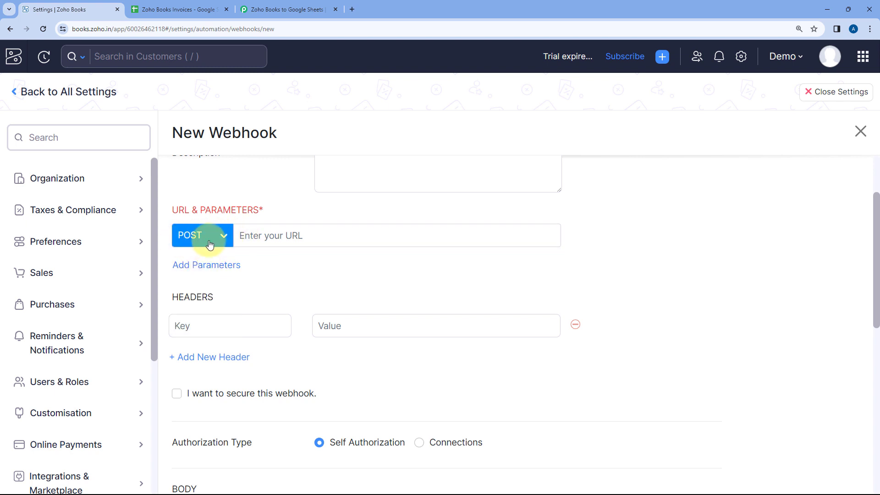
Copy the webhook URL from the Pabbly Connect trigger and paste it as the URL of the new Zoho Books webhook.
click(247, 236)
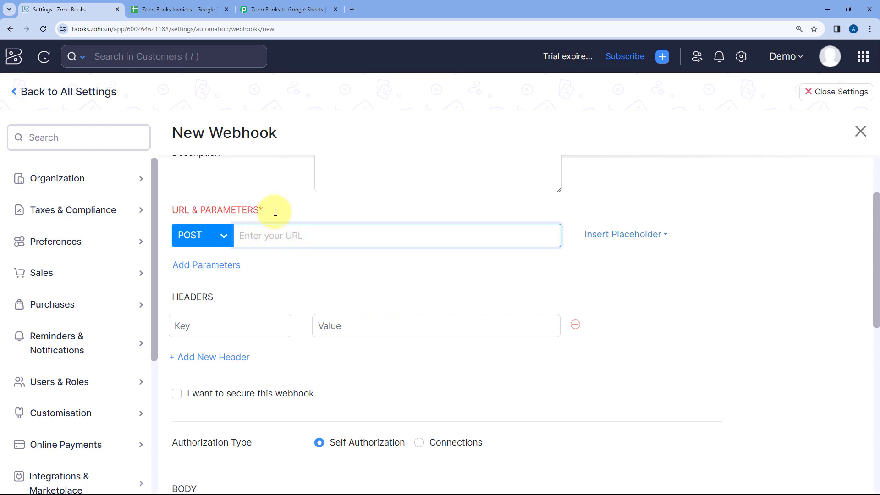
click(292, 9)
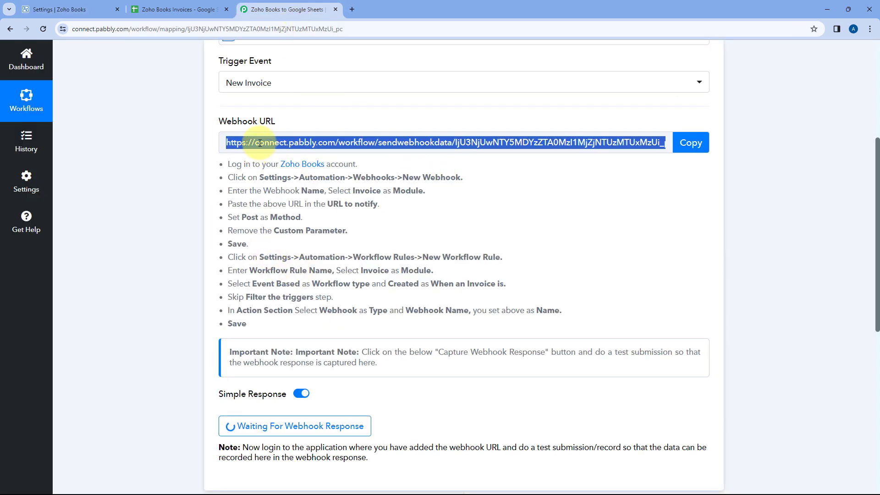
click(689, 142)
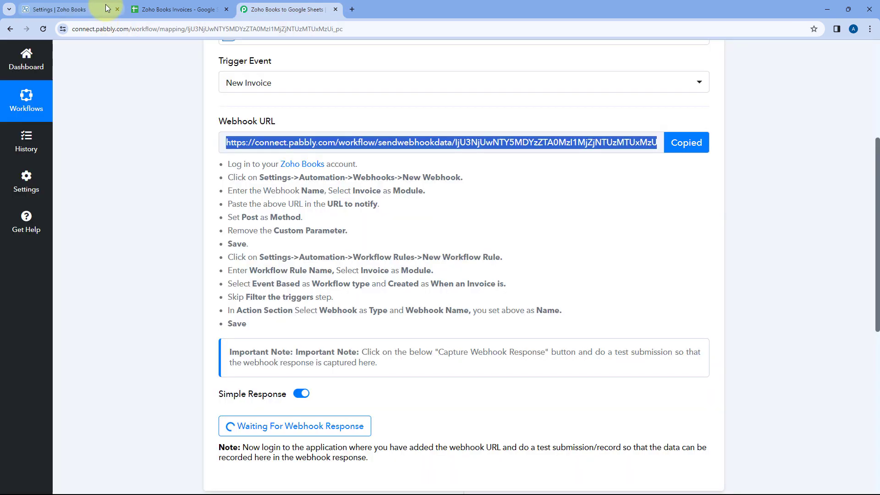
click(68, 9)
right_click(271, 238)
click(298, 321)
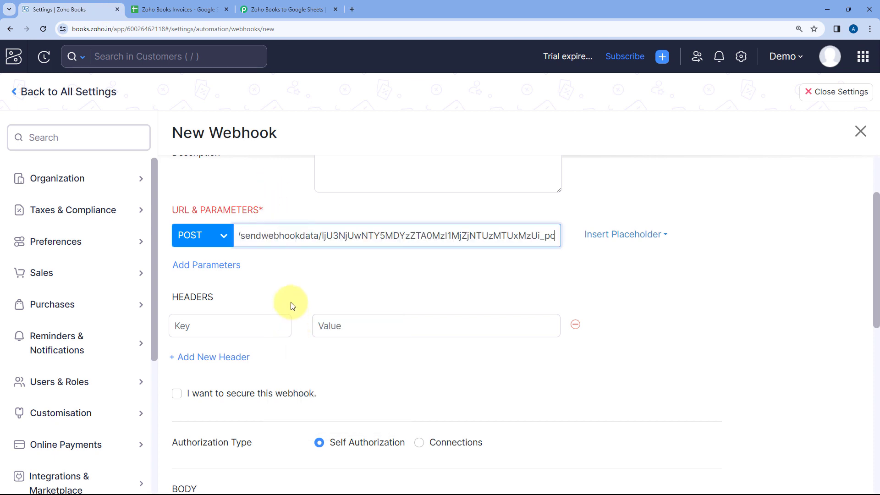
click(297, 234)
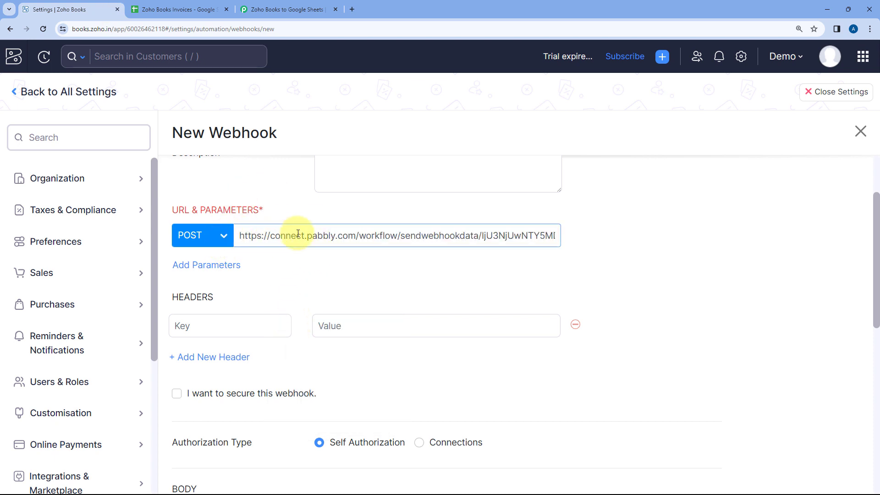
Save the Pabbly Connect webhook with Self Authorization and the Default Payload body.
scroll(298, 233, down, 5)
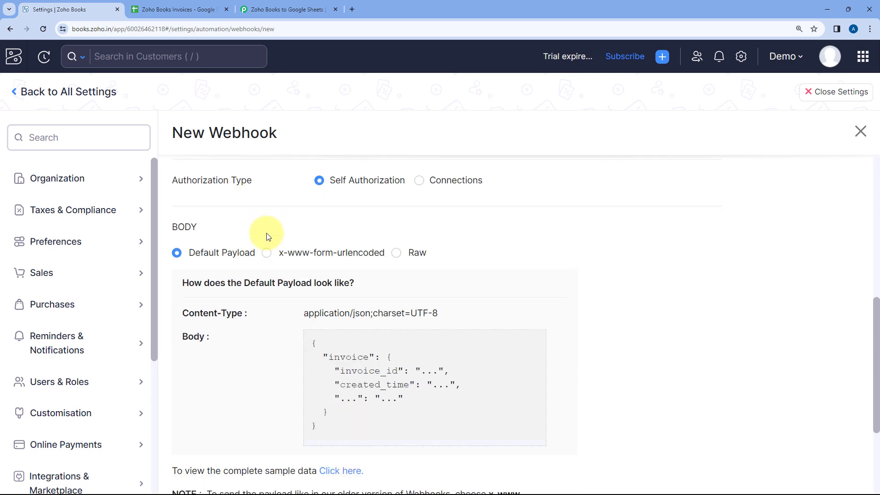
scroll(268, 236, down, 3)
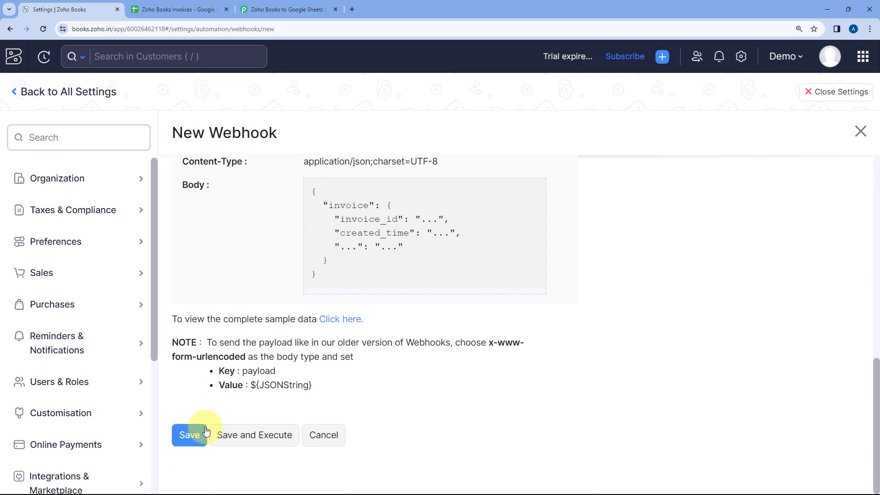
click(199, 437)
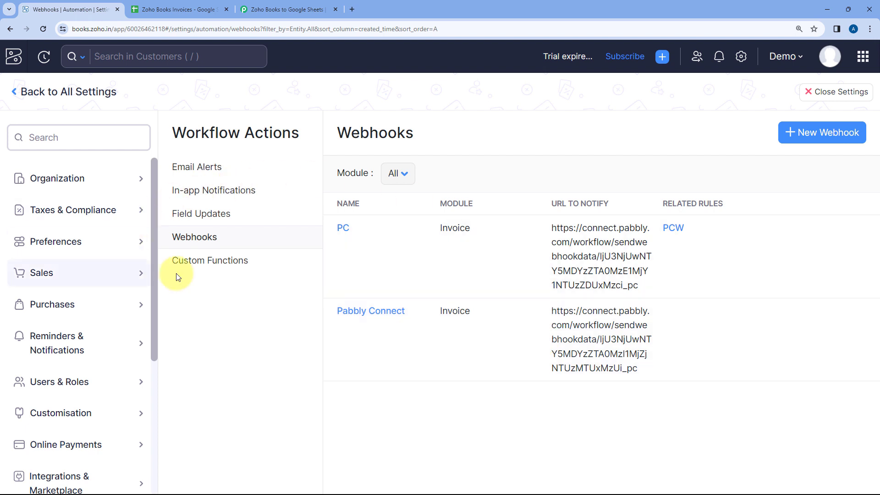
Create a new automation workflow rule named New Invoices for the Invoice module and continue to its trigger settings.
scroll(102, 265, down, 4)
scroll(103, 271, down, 1)
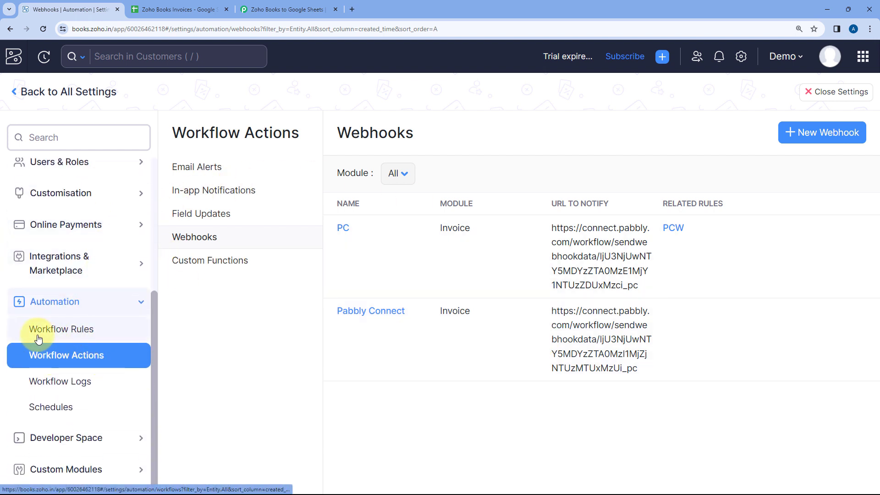
click(60, 331)
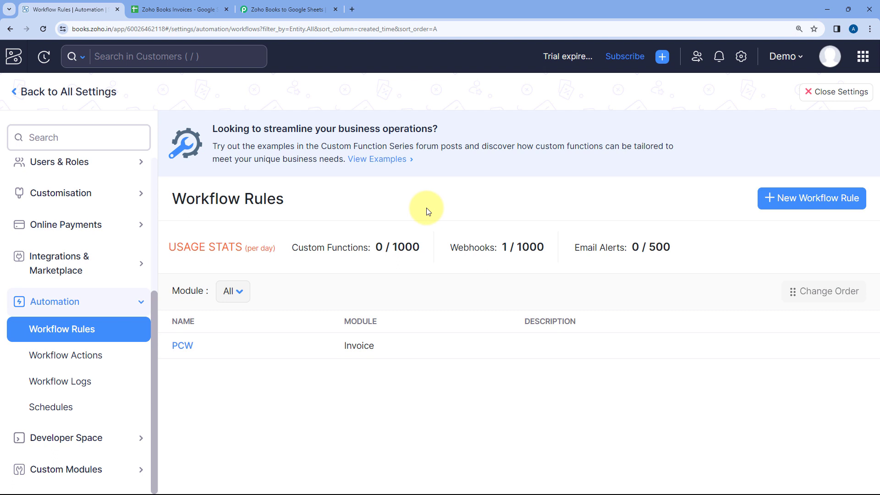
click(801, 200)
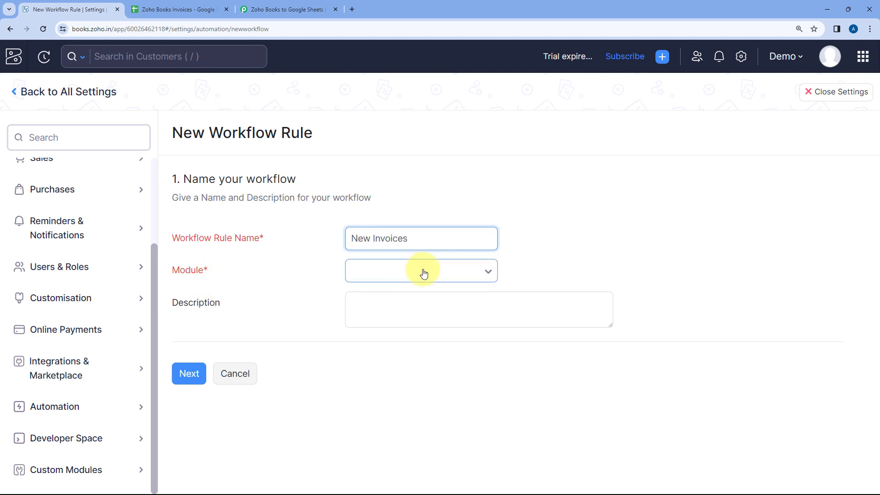
click(402, 269)
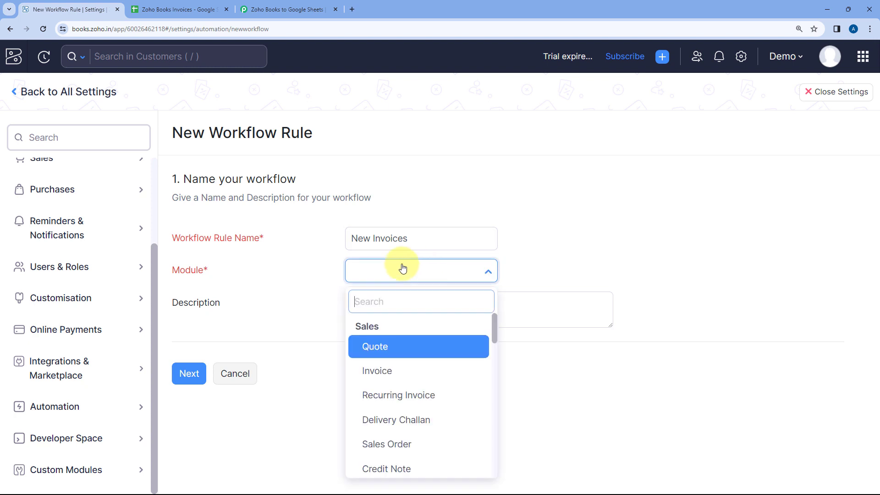
click(383, 372)
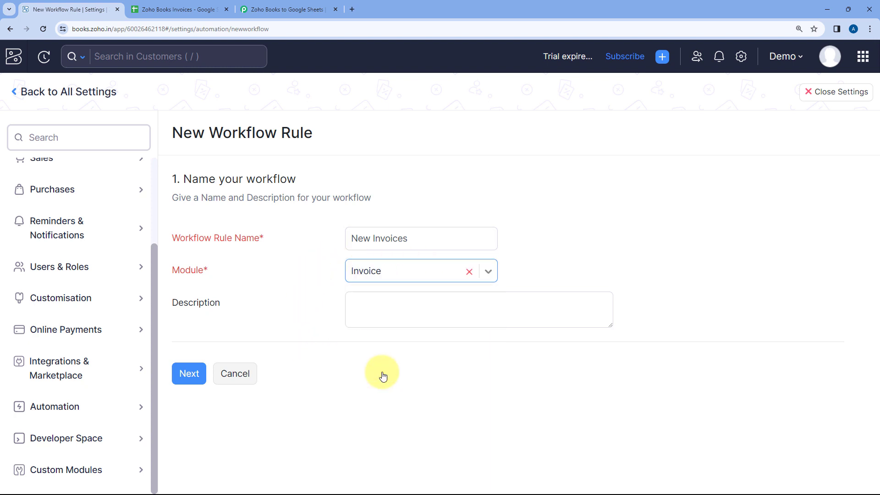
click(191, 375)
Set the workflow type to Event Based and have the rule run when an invoice is Created.
scroll(265, 304, down, 2)
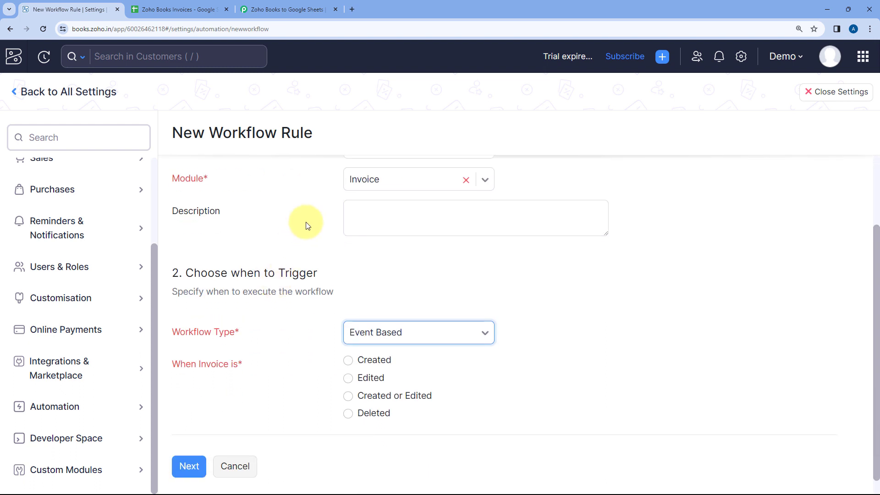
scroll(337, 231, down, 1)
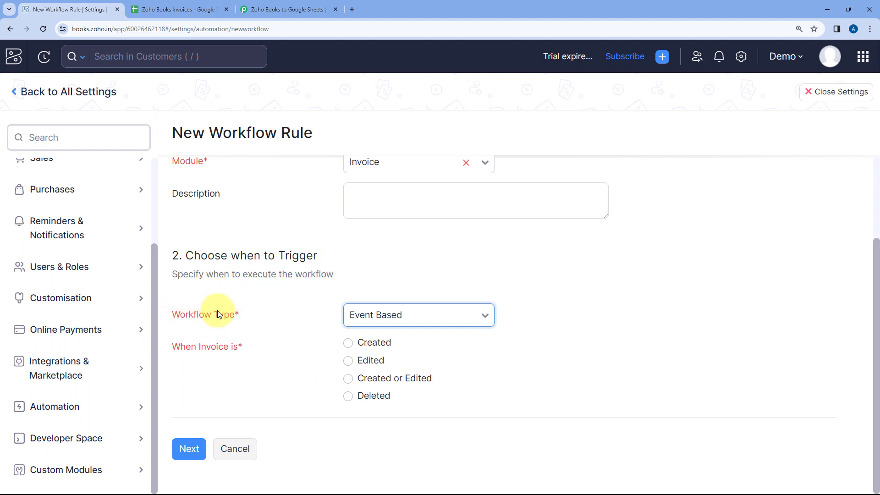
click(384, 316)
click(376, 343)
click(349, 344)
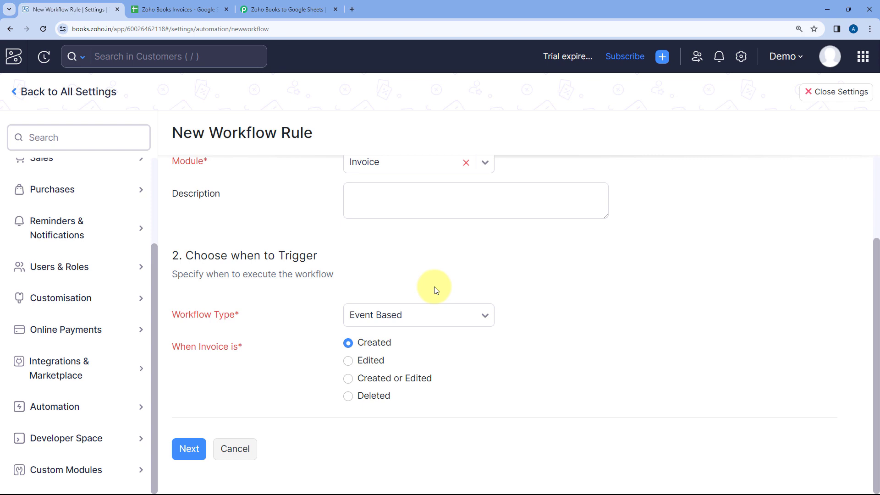
Check the workflow rule's name, module and trigger settings against the setup instructions in Pabbly Connect, then return to Zoho Books.
scroll(435, 199, up, 3)
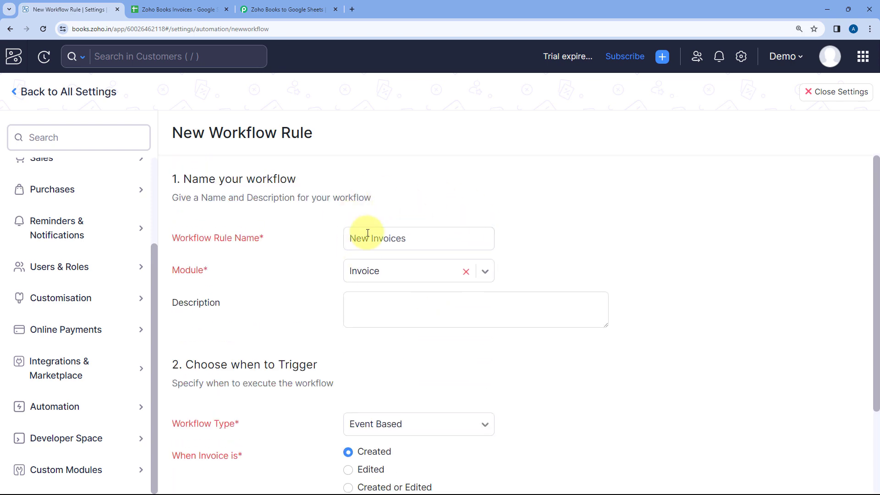
scroll(321, 266, down, 2)
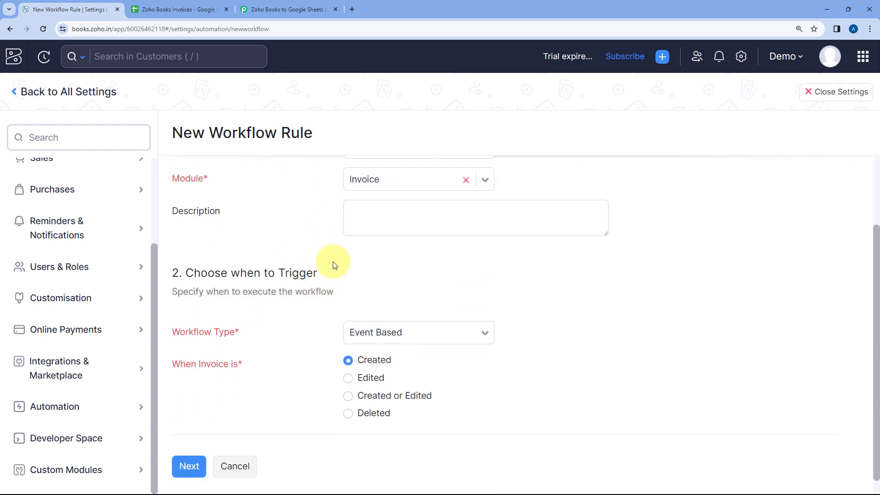
click(301, 5)
drag(226, 162, 402, 320)
click(362, 279)
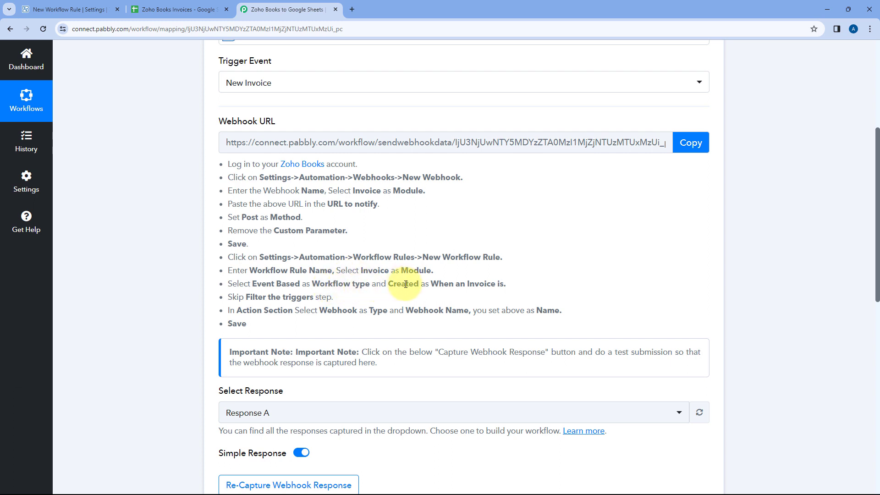
click(101, 6)
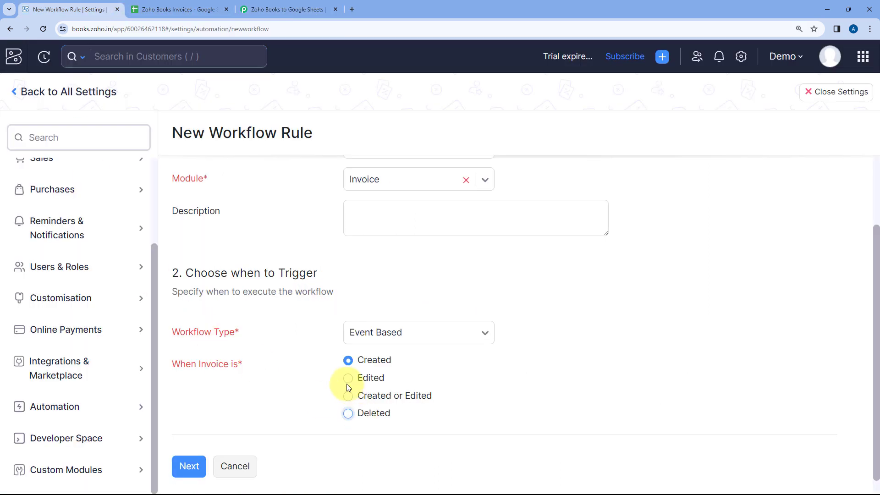
Accept the trigger settings and advance the workflow rule to its trigger filters, leaving the criteria empty.
click(194, 471)
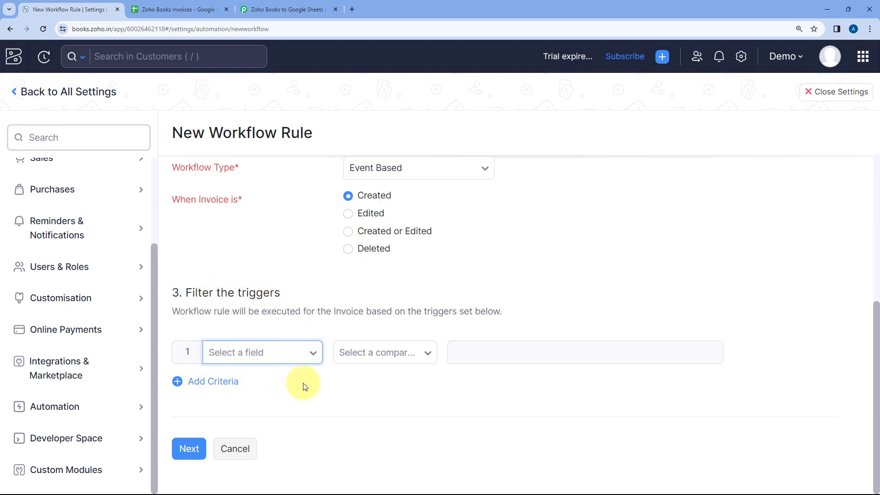
click(290, 401)
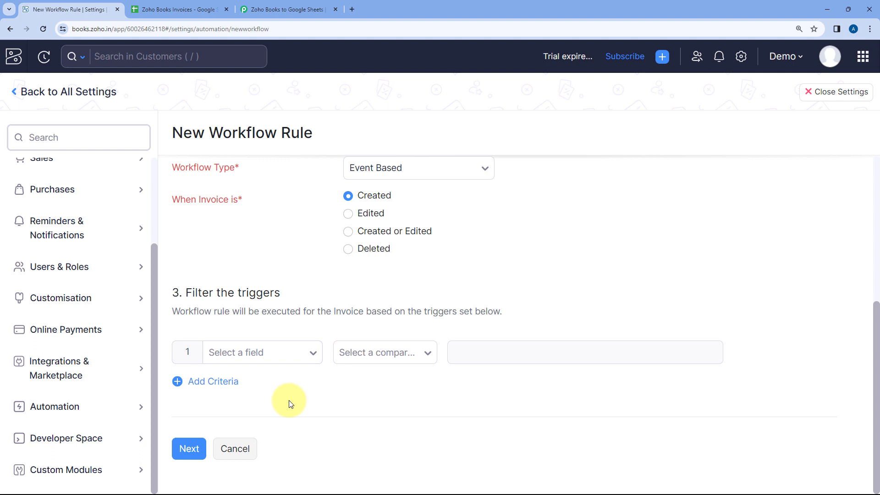
Skip the trigger filters, add an immediate action of type Webhooks using the Pabbly Connect webhook, and save the workflow rule.
click(195, 452)
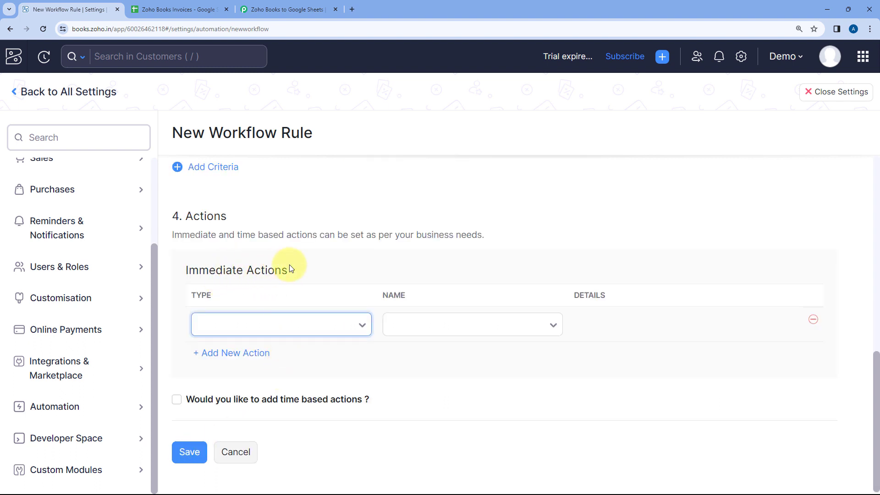
click(360, 328)
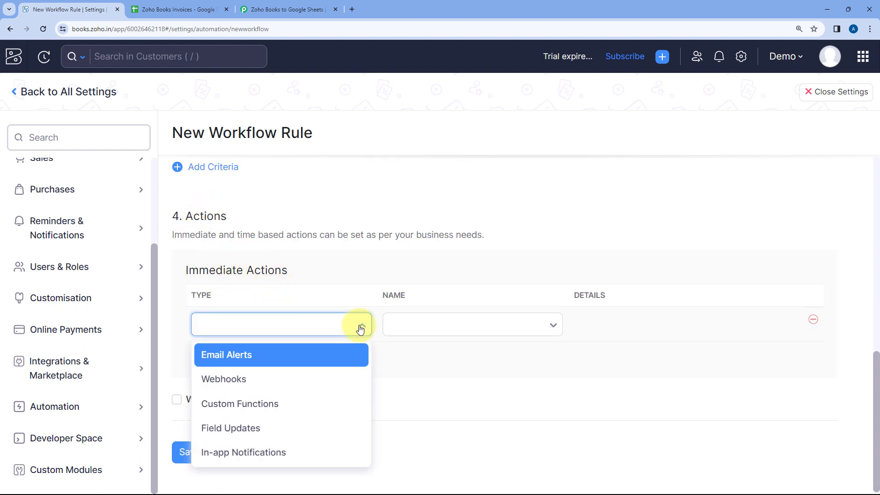
click(255, 384)
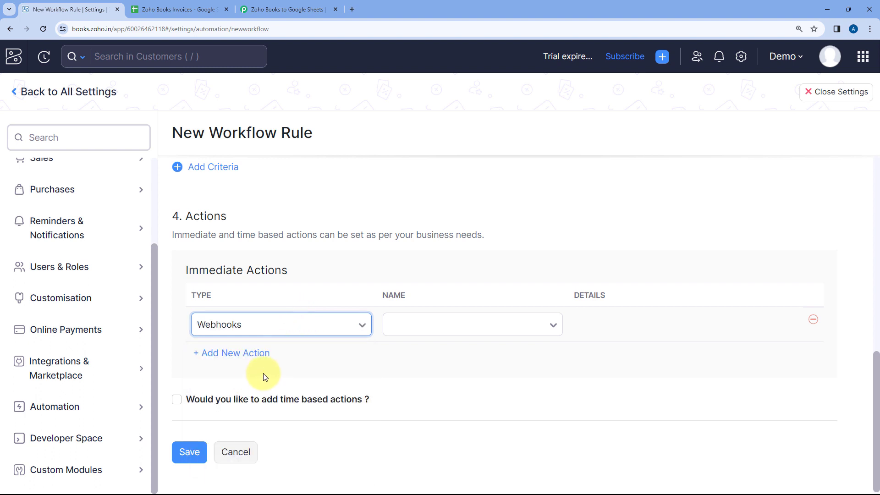
click(479, 325)
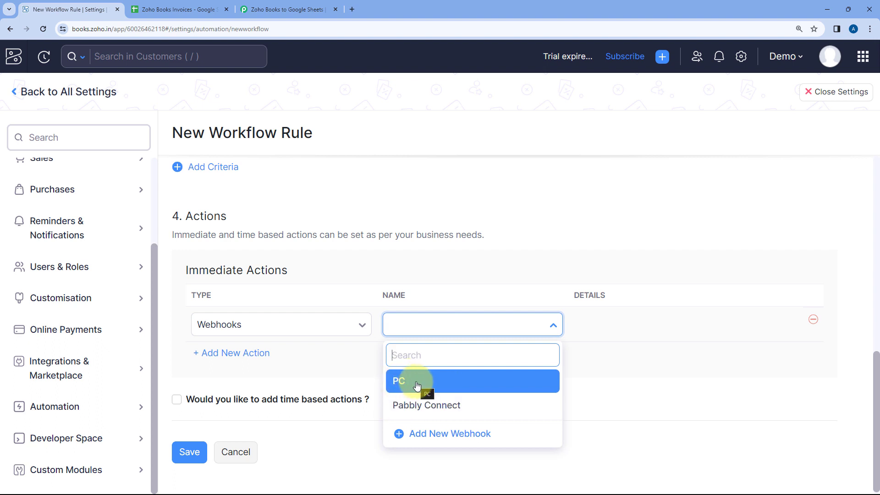
click(442, 405)
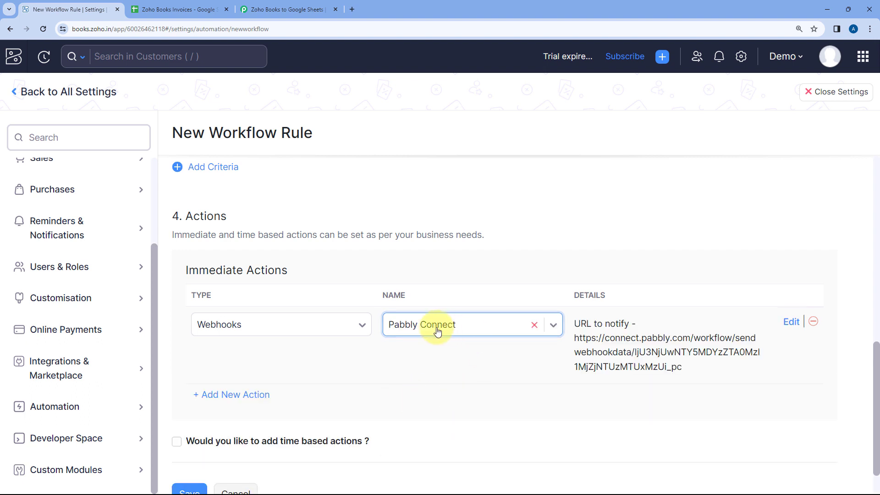
scroll(472, 347, down, 1)
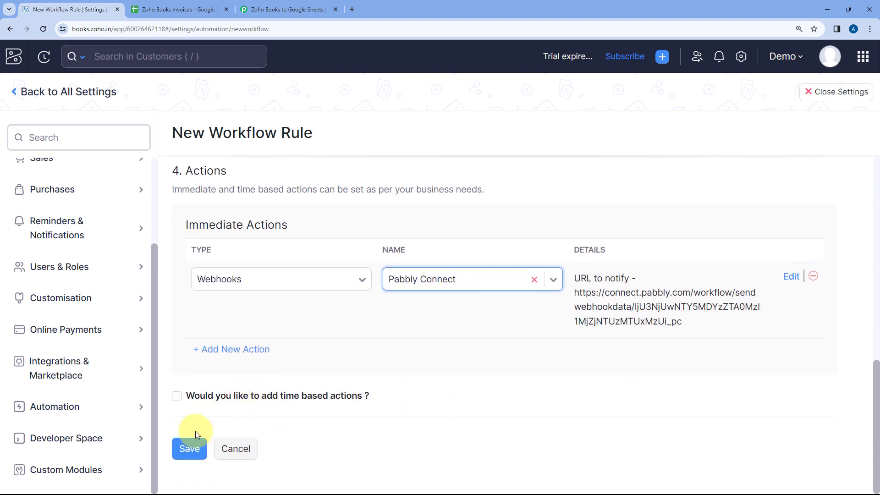
click(189, 448)
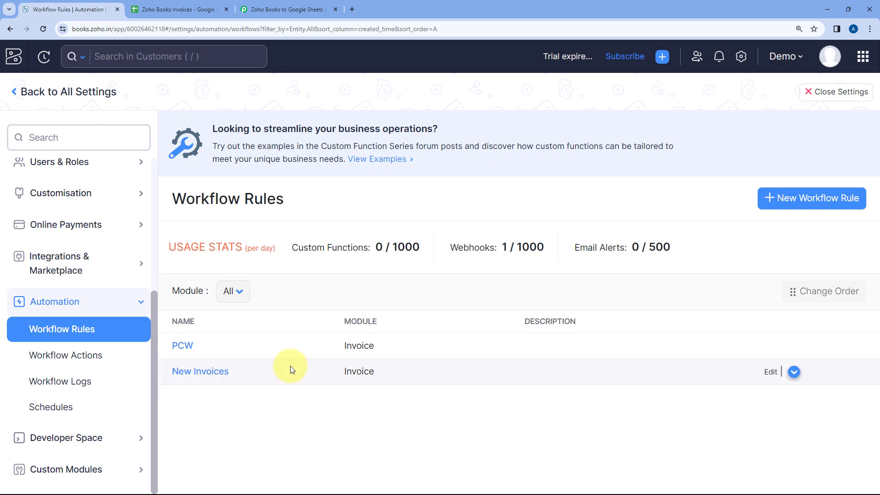
Switch to Pabbly Connect and start re-capturing the webhook response for the New Invoice trigger.
click(292, 5)
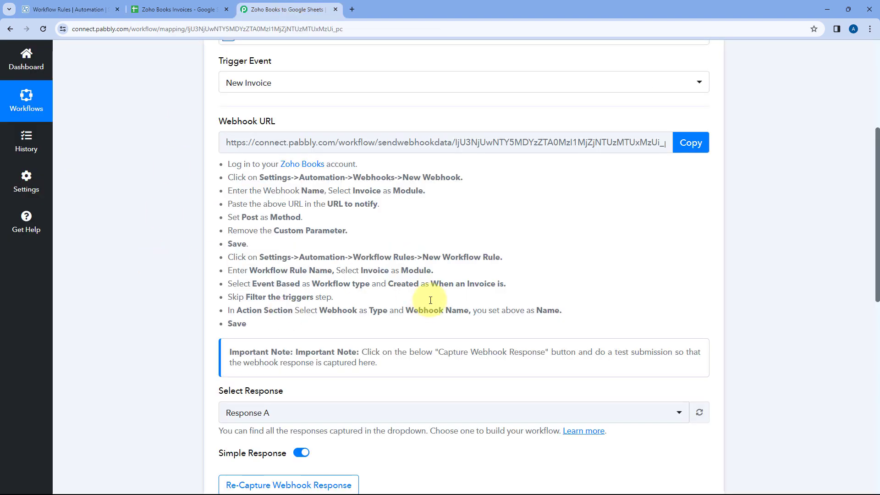
scroll(458, 294, down, 2)
scroll(470, 352, down, 1)
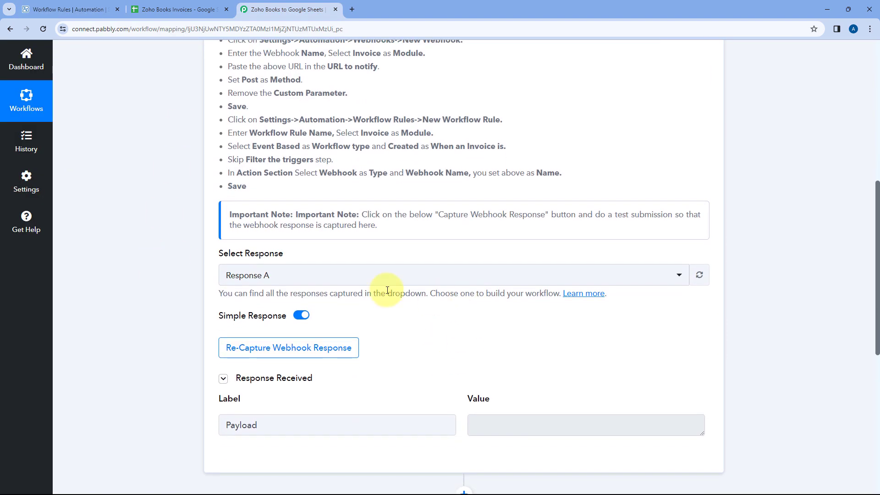
click(74, 8)
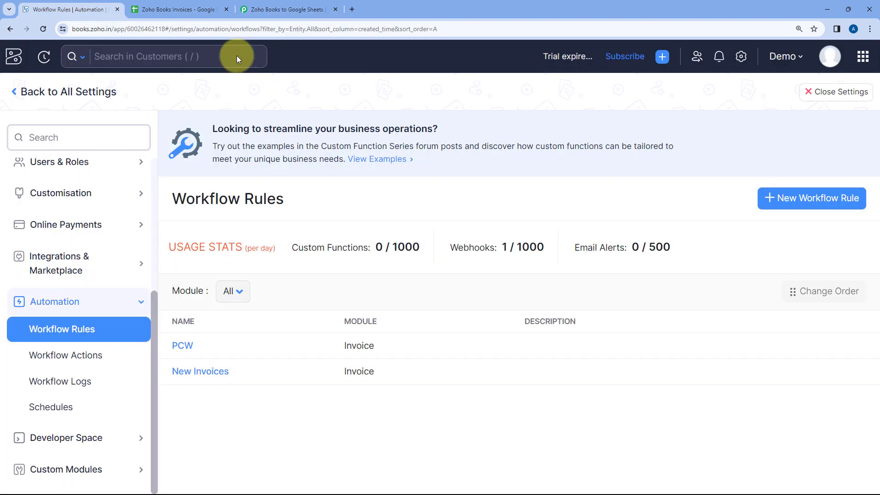
click(302, 8)
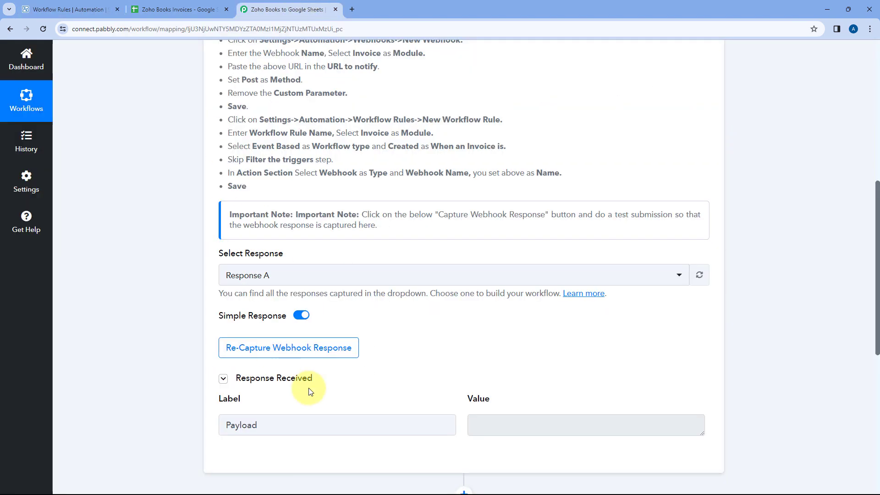
click(279, 350)
click(410, 332)
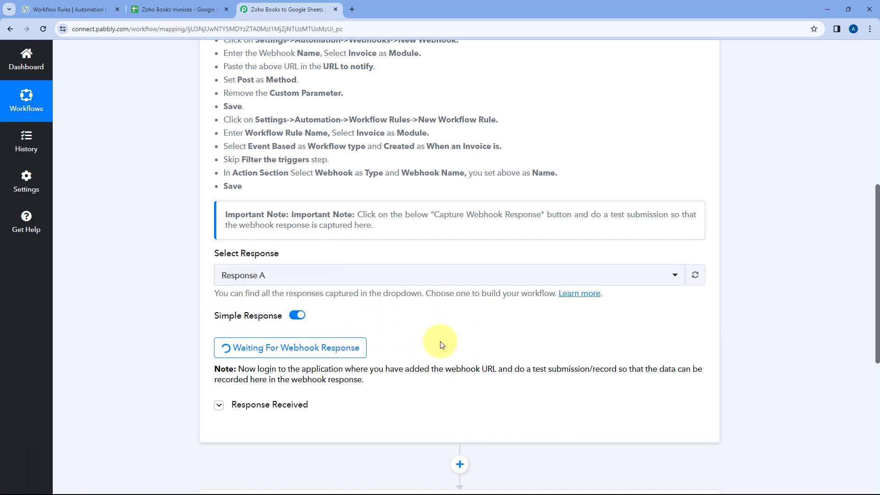
Return to Zoho Books, leave the settings and start a new sales invoice, dismissing the transaction preferences without saving.
click(71, 9)
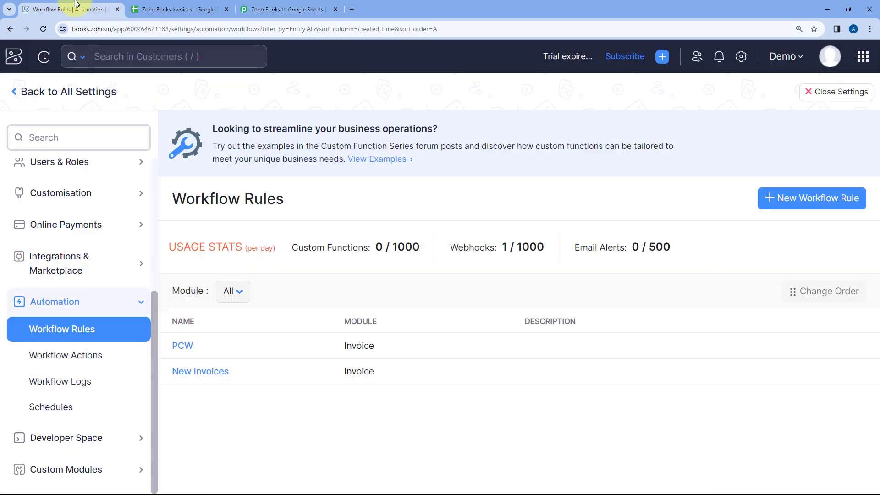
click(22, 93)
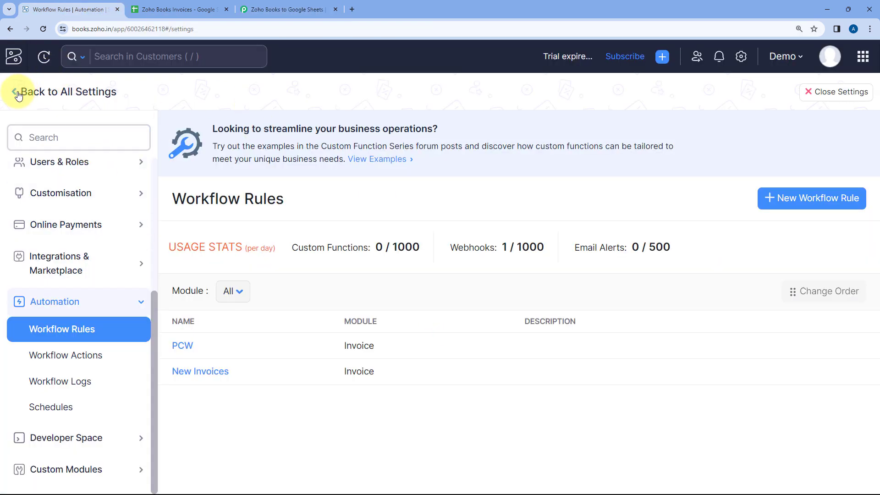
click(15, 60)
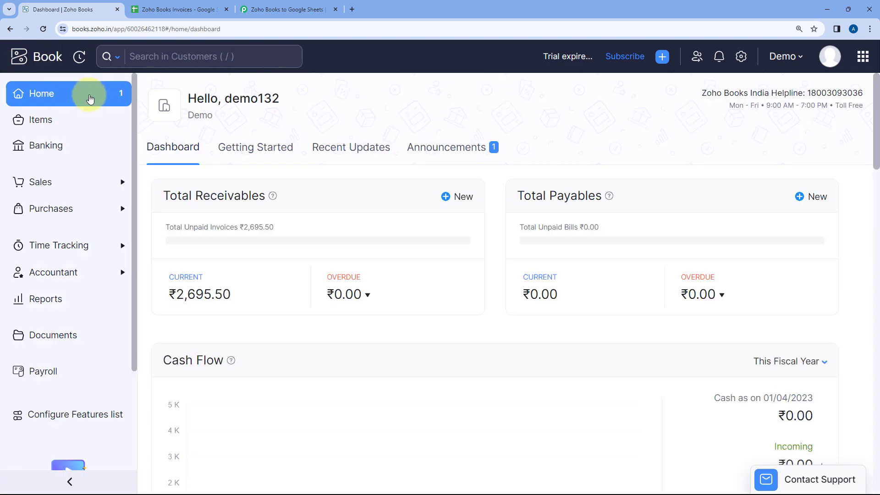
click(103, 181)
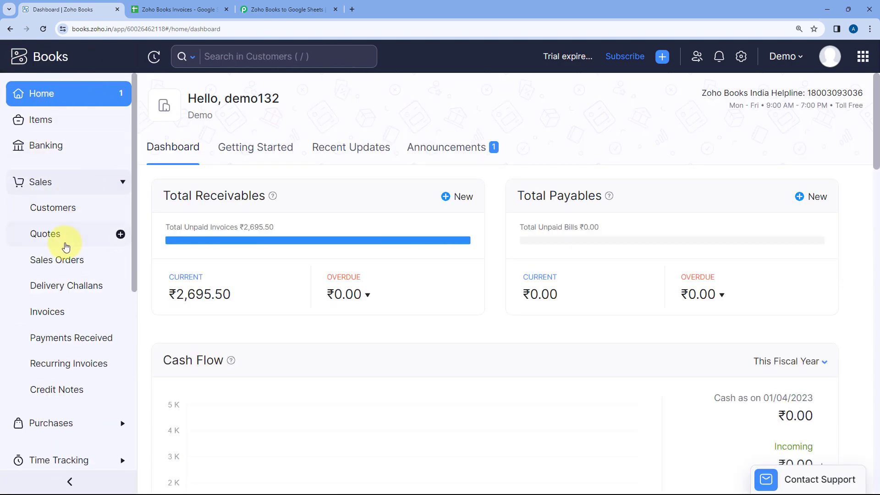
click(50, 312)
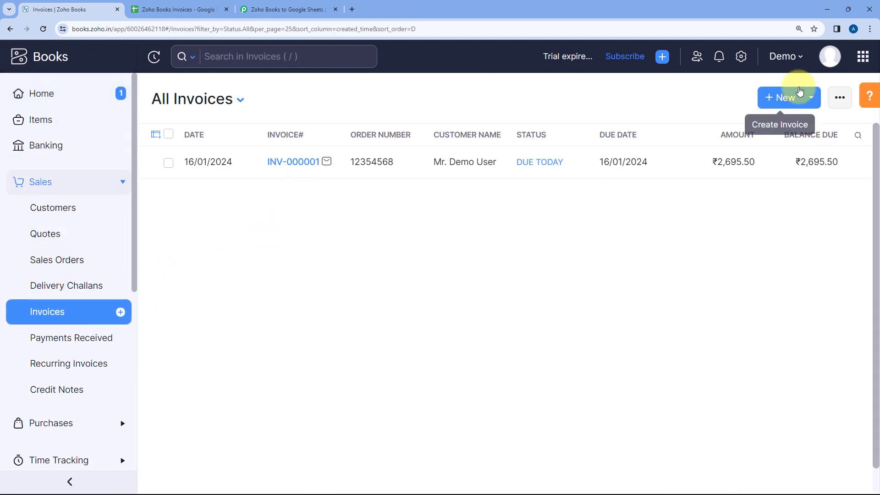
click(779, 100)
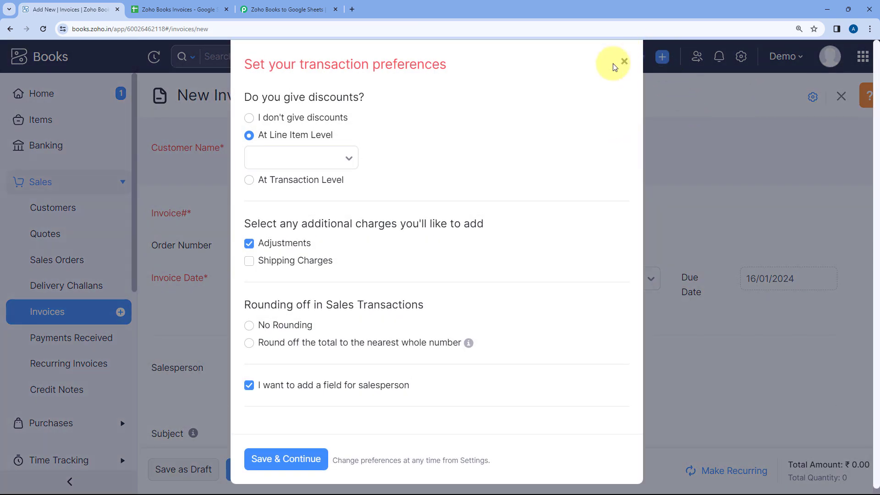
click(617, 64)
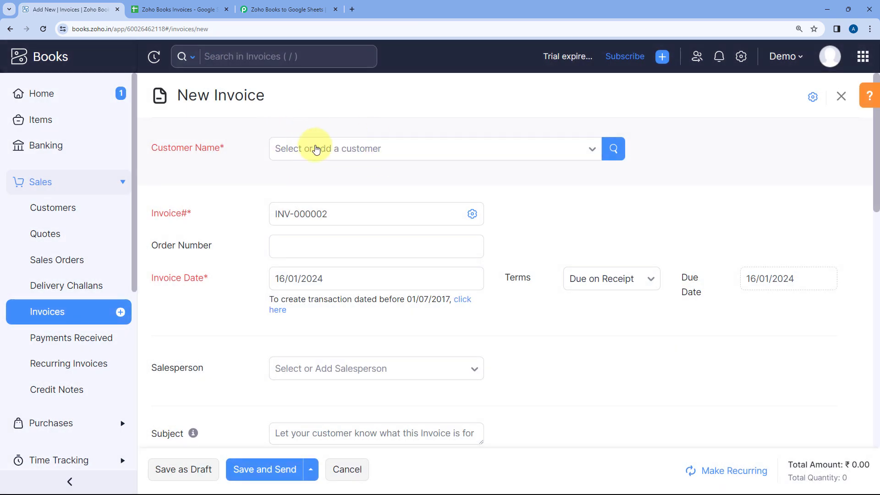
Select the existing demo customer for the invoice and fill in the order number.
click(354, 150)
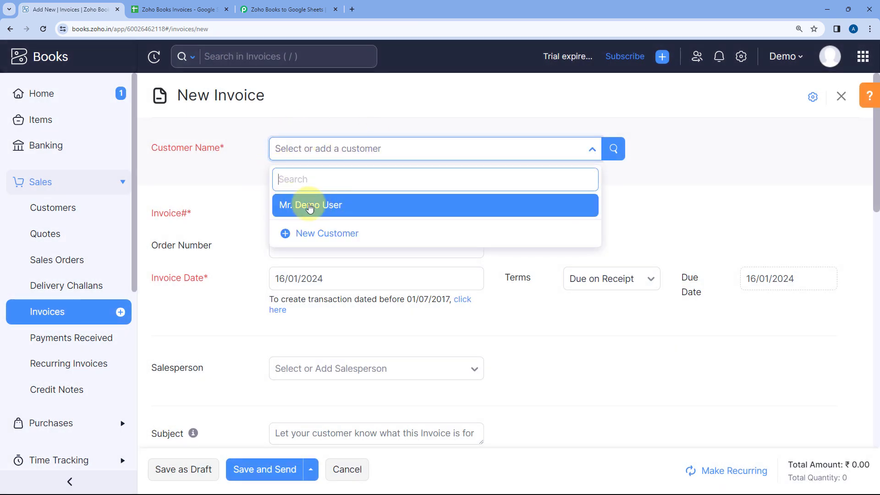
click(303, 209)
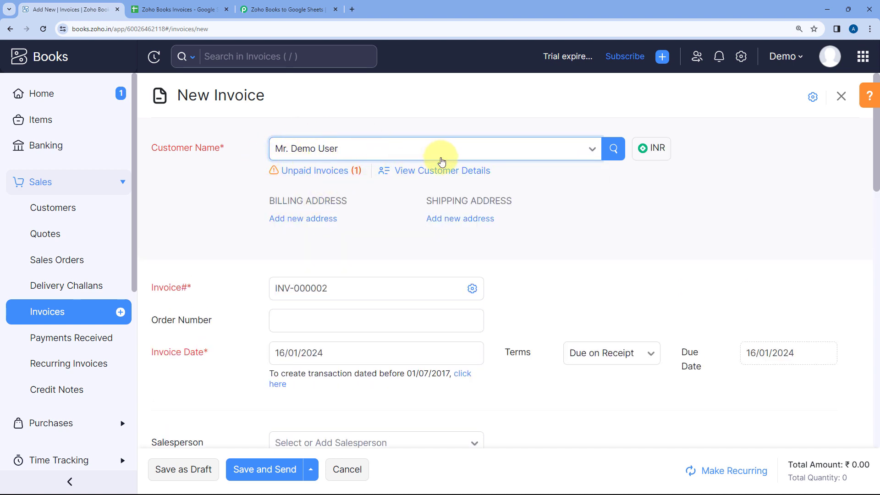
scroll(370, 173, down, 3)
click(371, 174)
click(278, 147)
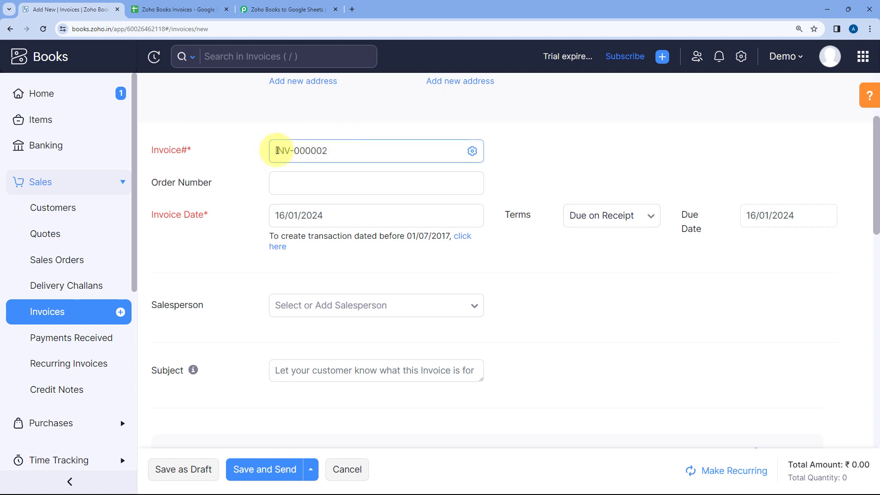
click(305, 180)
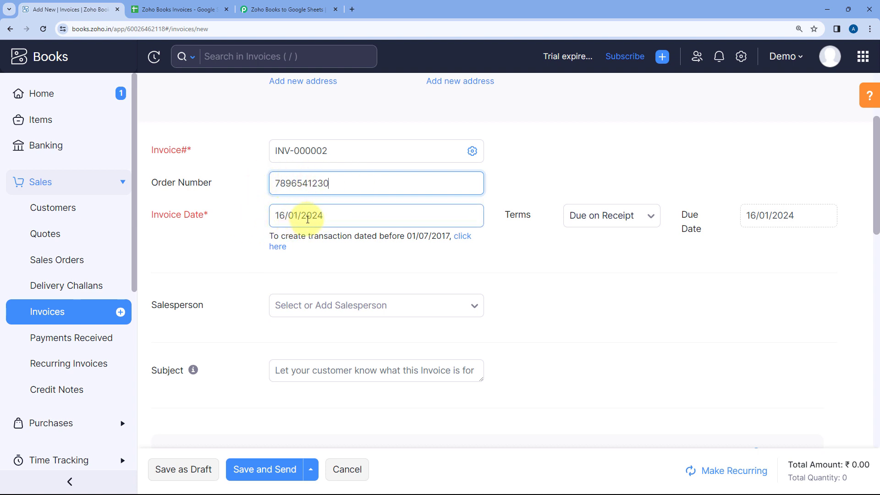
Set the invoice's payment terms to Due end of the month.
click(636, 219)
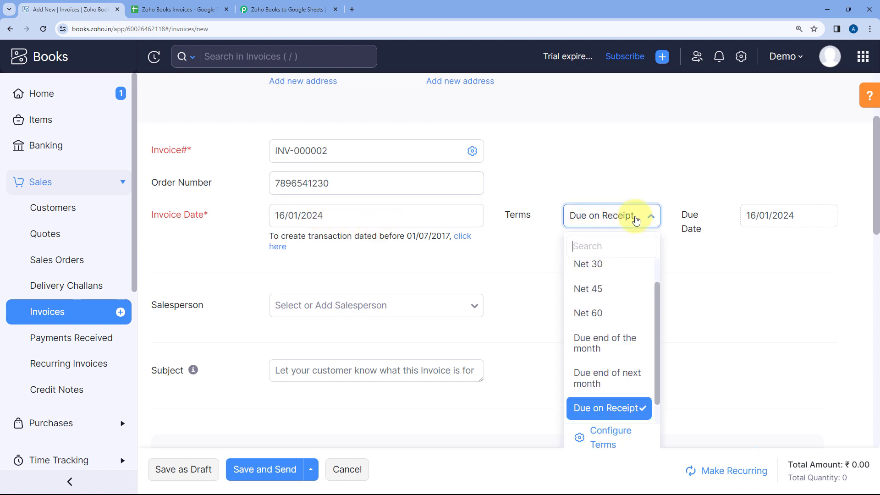
scroll(603, 275, up, 1)
scroll(591, 290, down, 2)
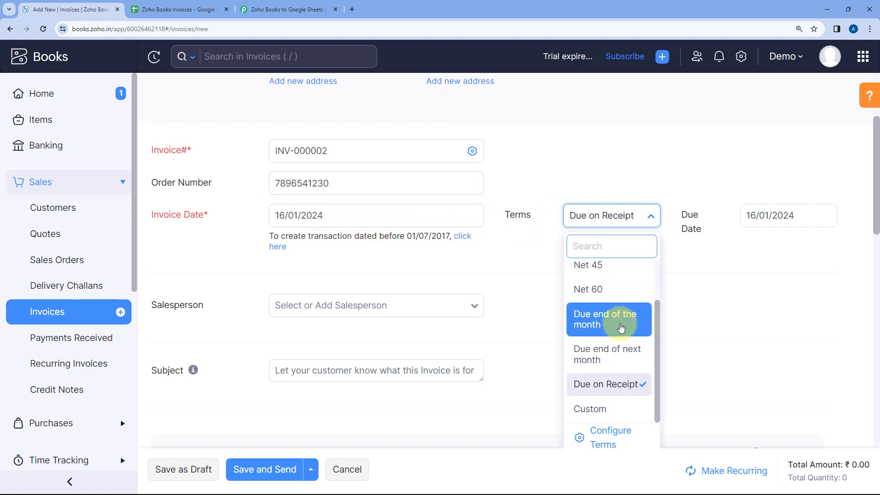
scroll(623, 339, up, 1)
scroll(623, 300, down, 1)
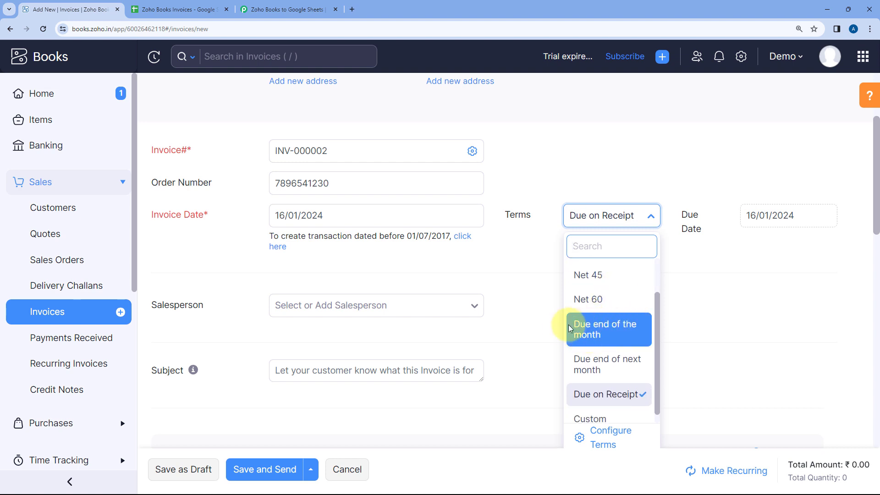
click(594, 335)
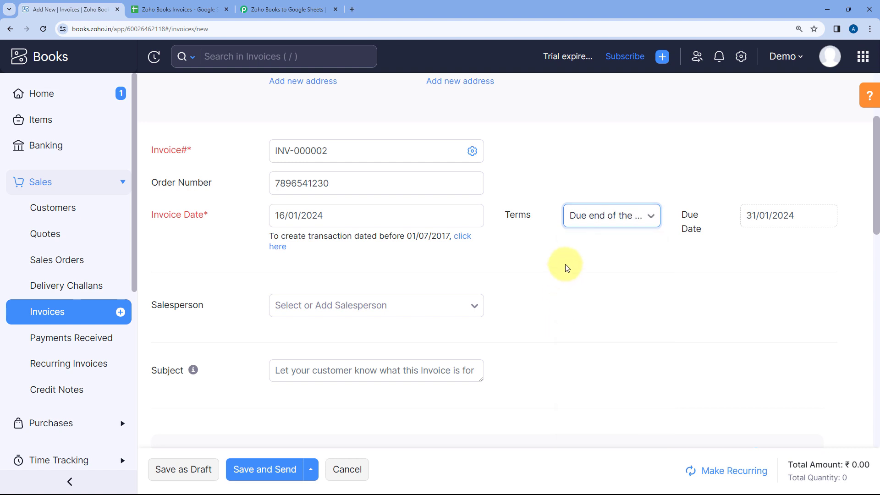
Assign the existing salesperson to the invoice and enter Payment Invoice as its subject.
scroll(500, 238, down, 3)
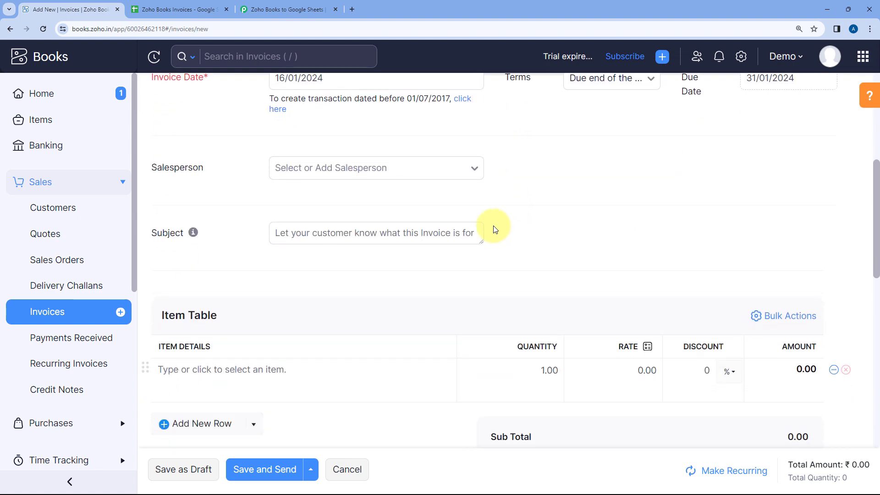
click(325, 178)
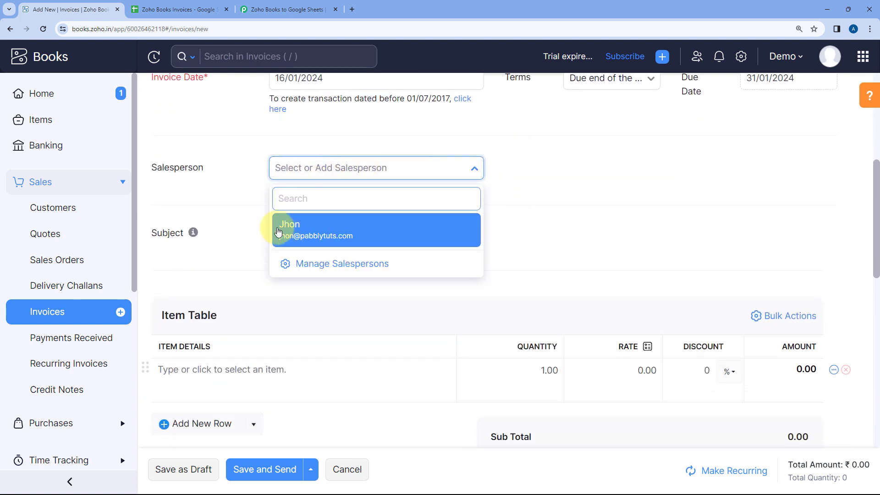
click(298, 229)
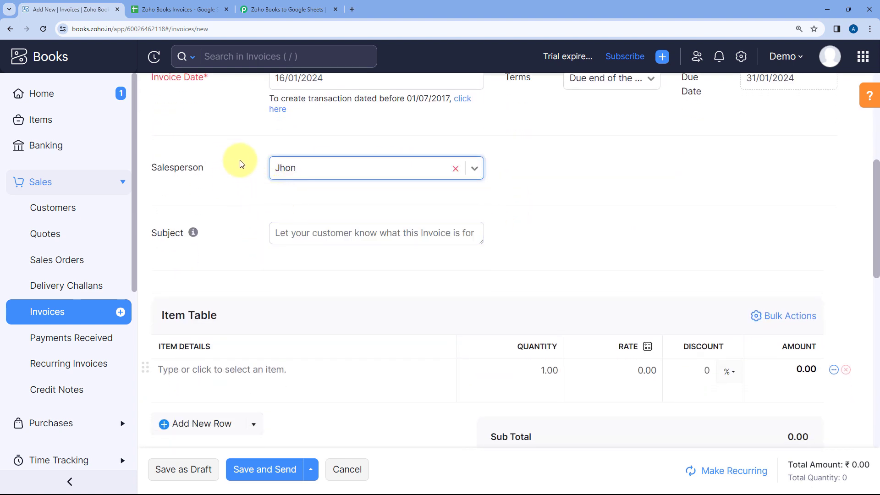
click(312, 233)
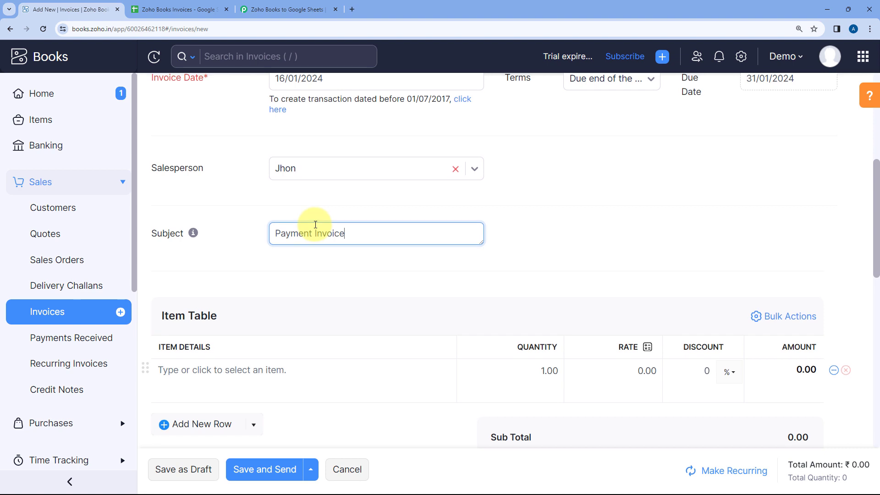
Add the Round Neck T-Shirt to the item table with quantity 7 and a 10% discount.
scroll(308, 233, down, 2)
click(200, 276)
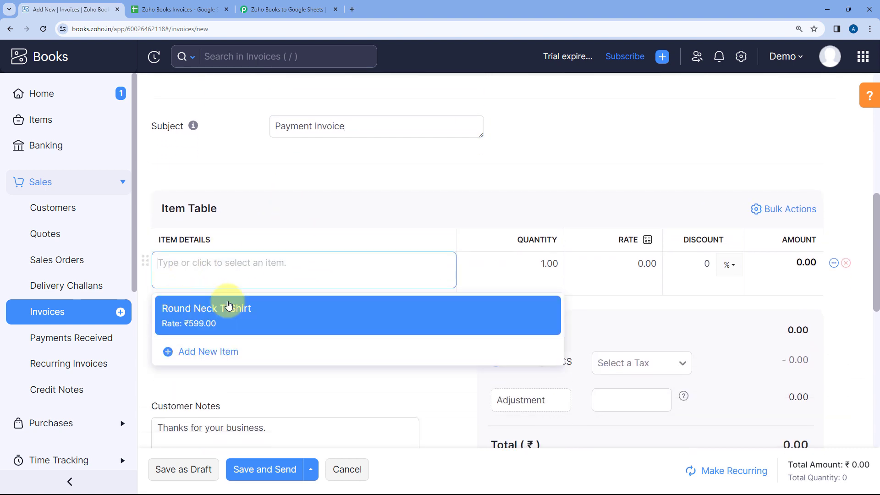
click(182, 315)
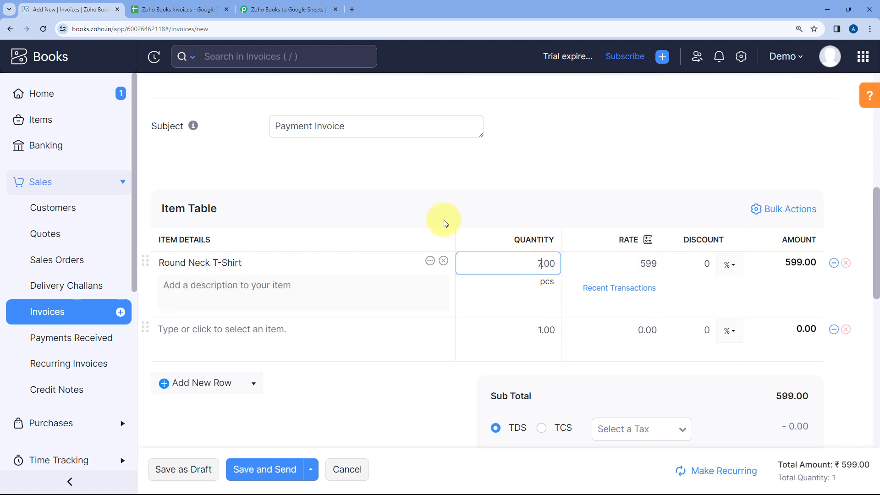
click(640, 263)
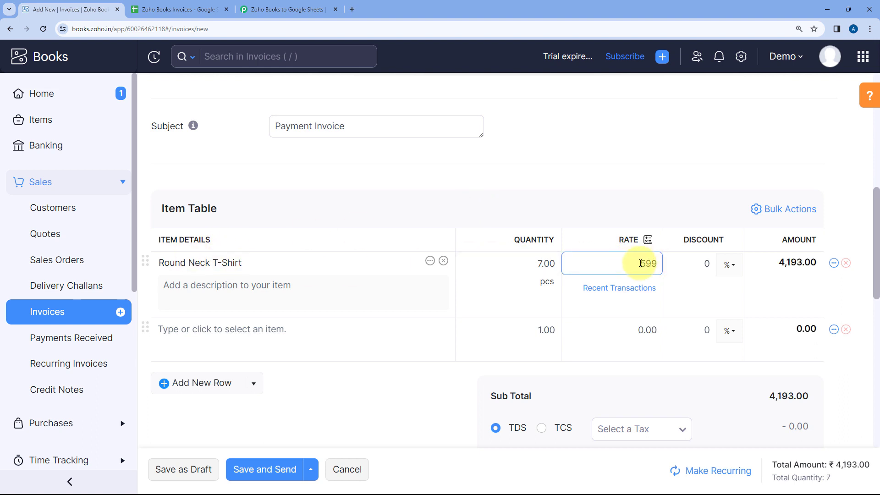
click(709, 264)
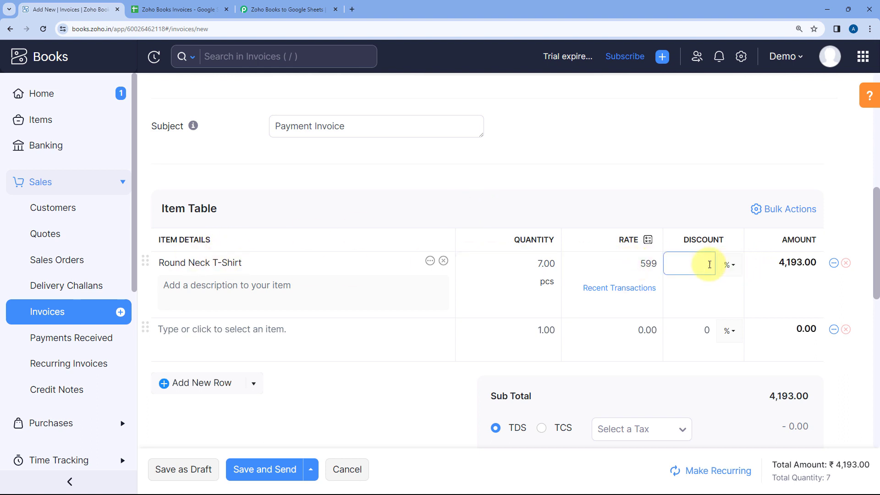
click(695, 186)
Review the completed invoice, save it and send it by email to the customer.
scroll(665, 197, down, 2)
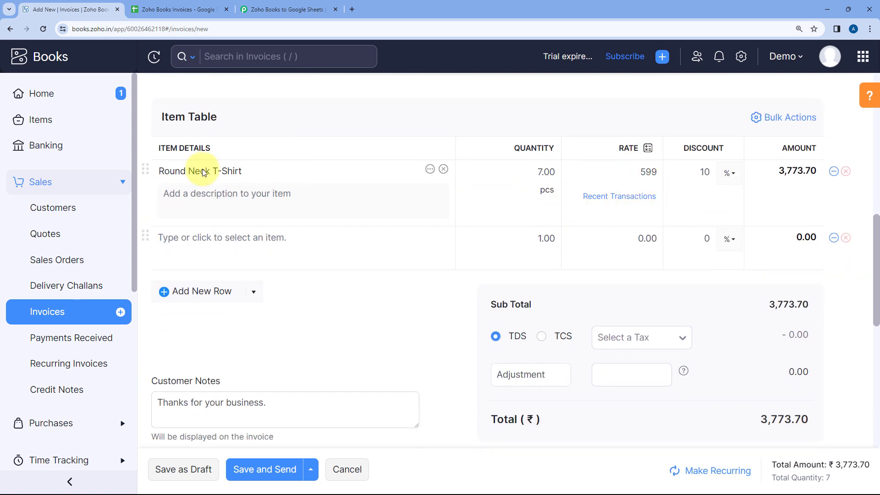
scroll(471, 208, up, 8)
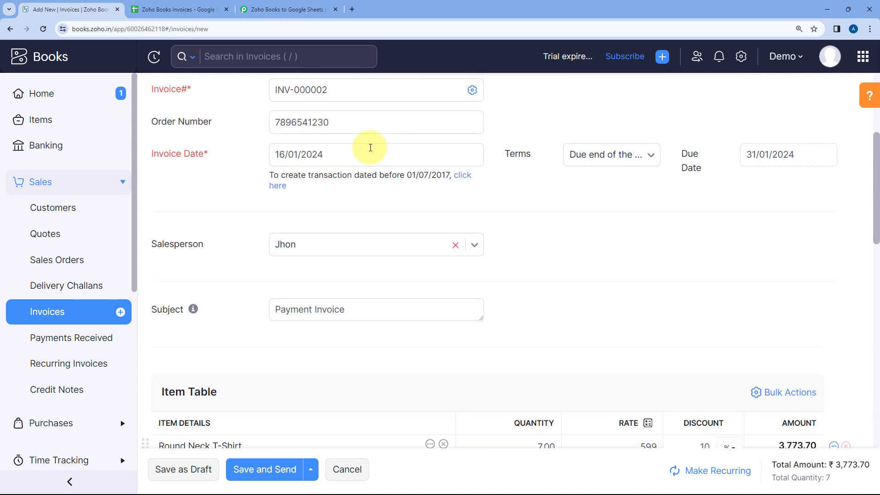
scroll(369, 249, down, 8)
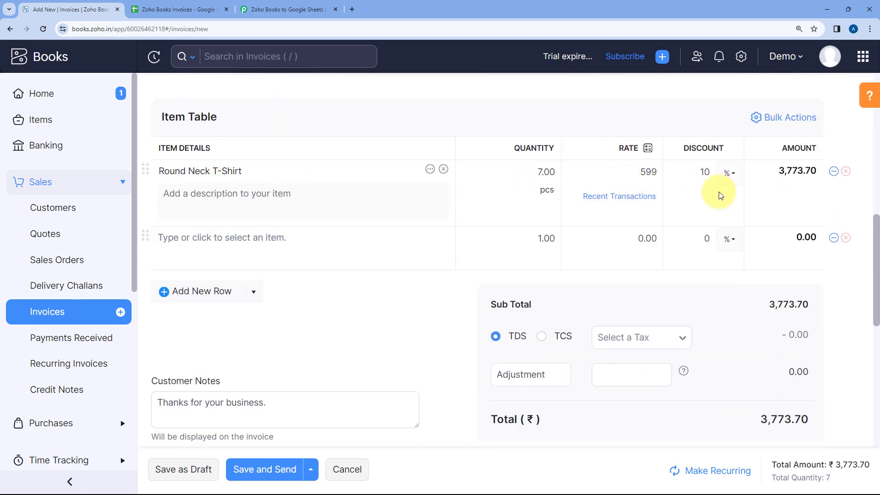
scroll(718, 196, down, 3)
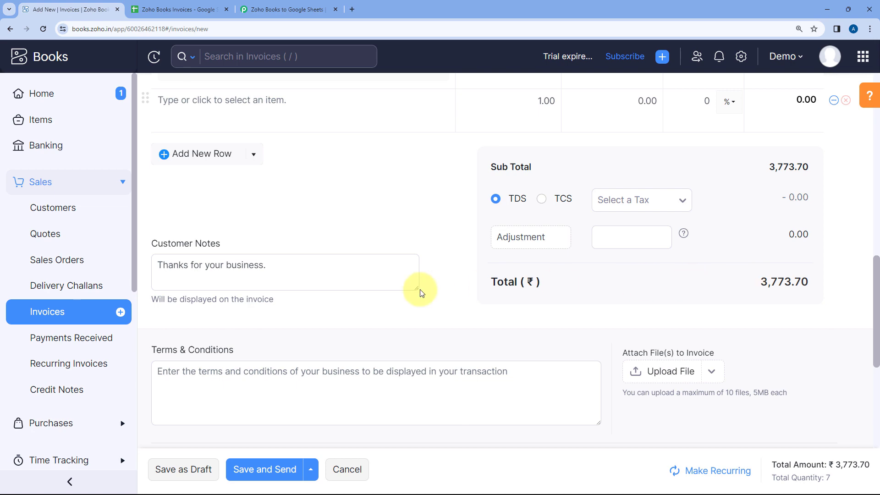
scroll(359, 243, up, 15)
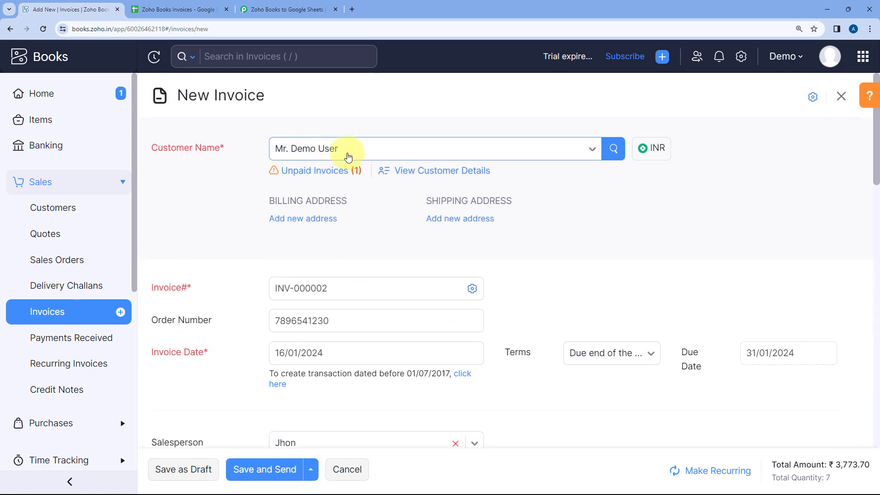
scroll(345, 239, down, 10)
scroll(387, 229, down, 10)
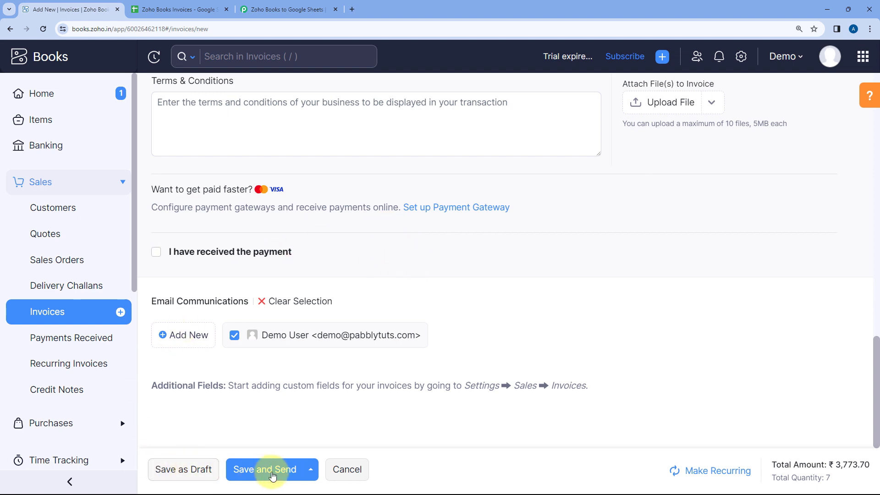
click(311, 475)
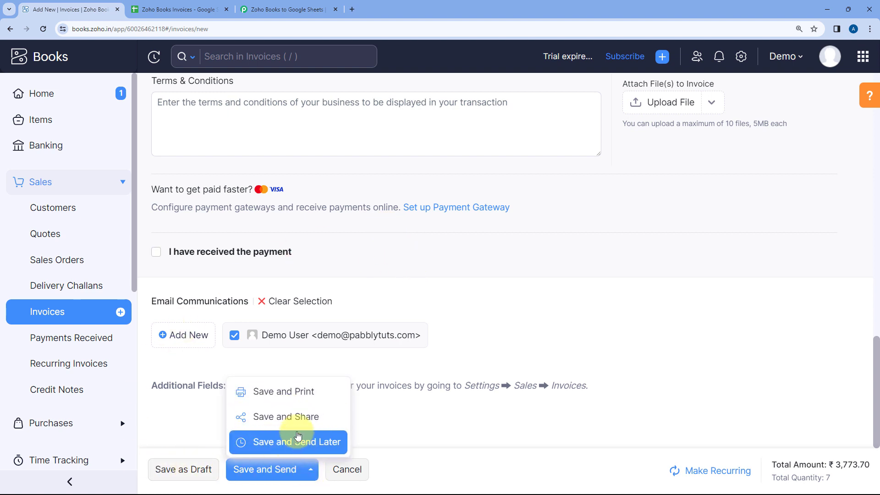
click(365, 414)
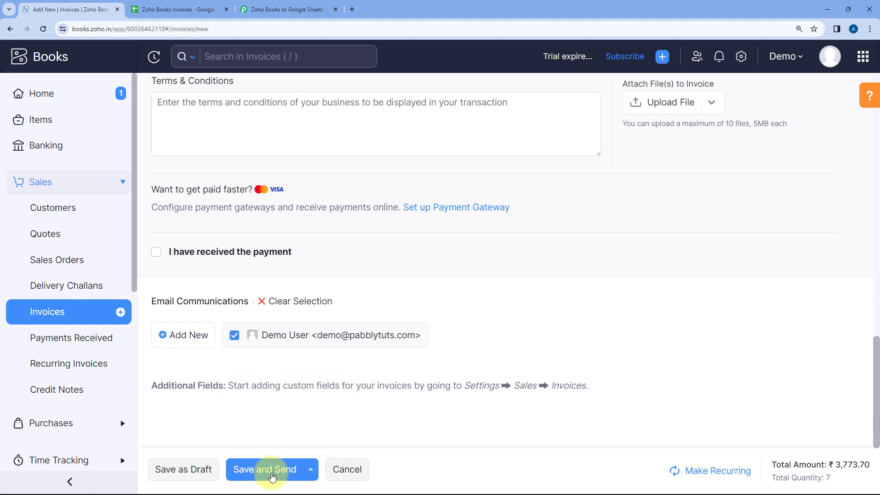
click(272, 477)
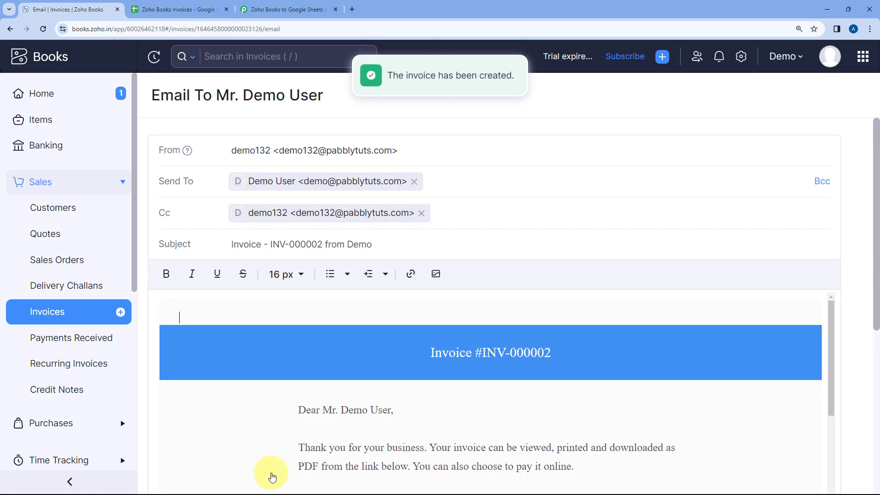
scroll(420, 226, down, 6)
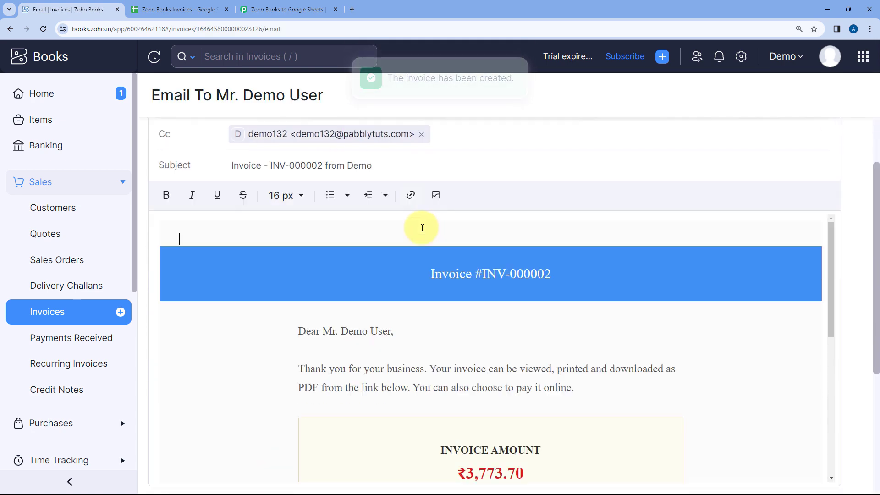
click(166, 441)
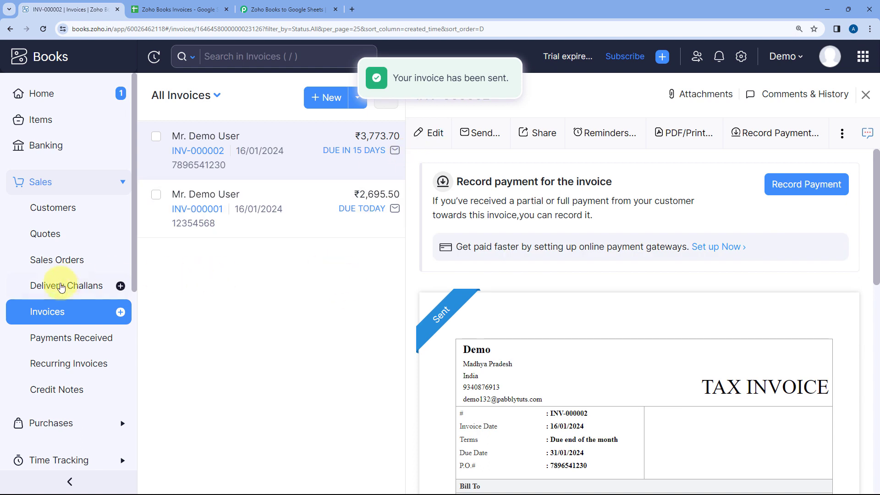
Open the list of all invoices, and switch to the Pabbly Connect workflow to check the received webhook response.
click(55, 312)
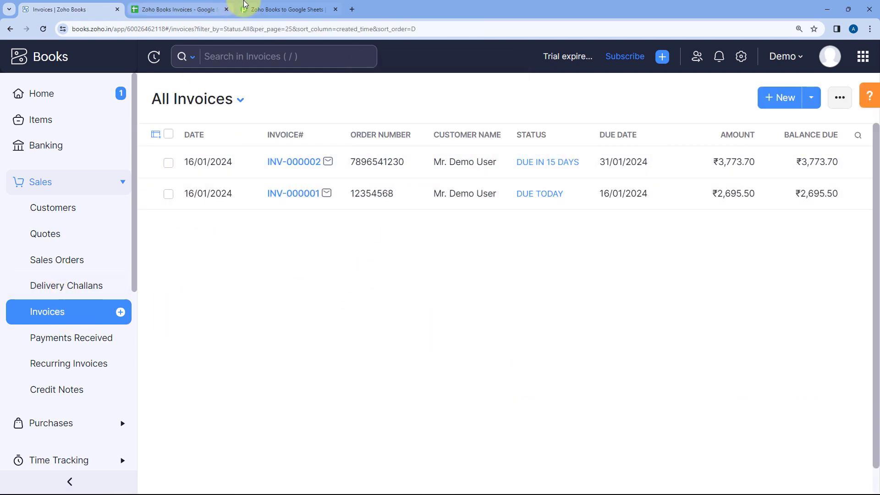
click(278, 6)
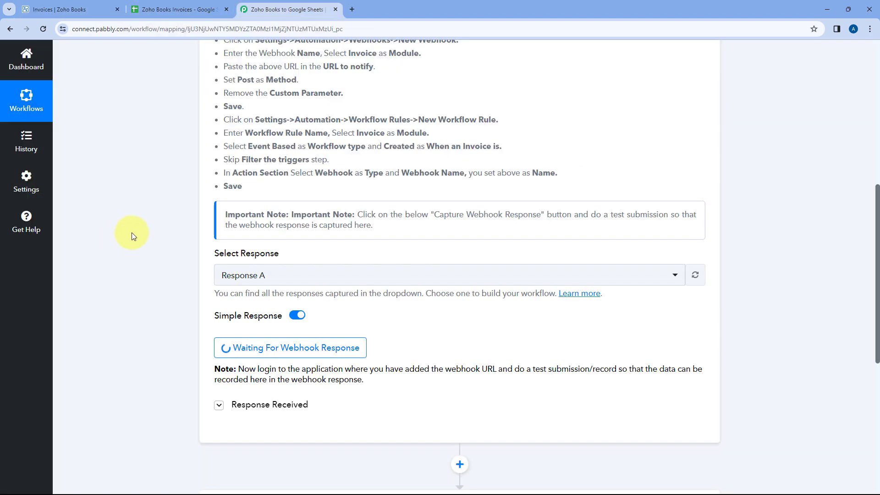
scroll(142, 236, down, 2)
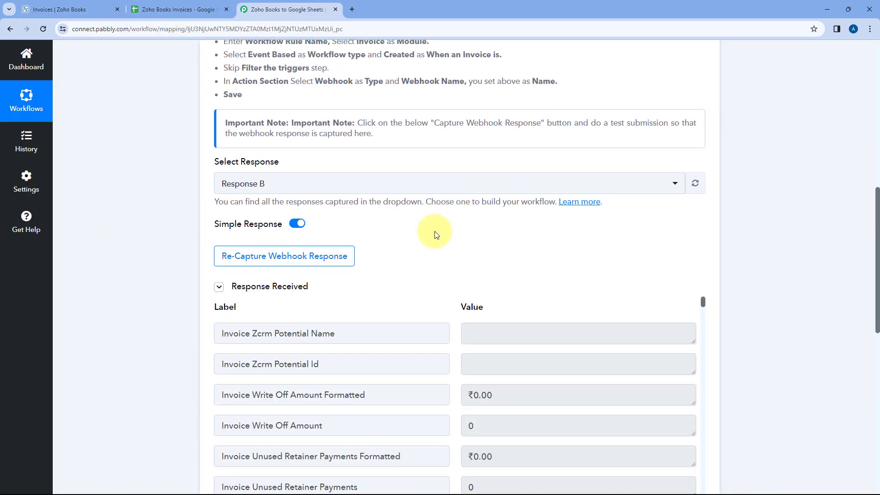
scroll(435, 234, down, 2)
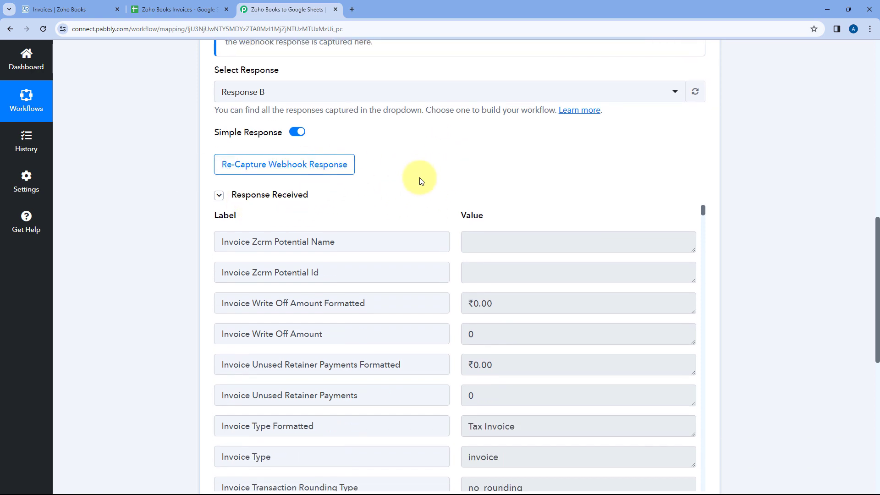
scroll(419, 177, up, 3)
scroll(301, 187, down, 3)
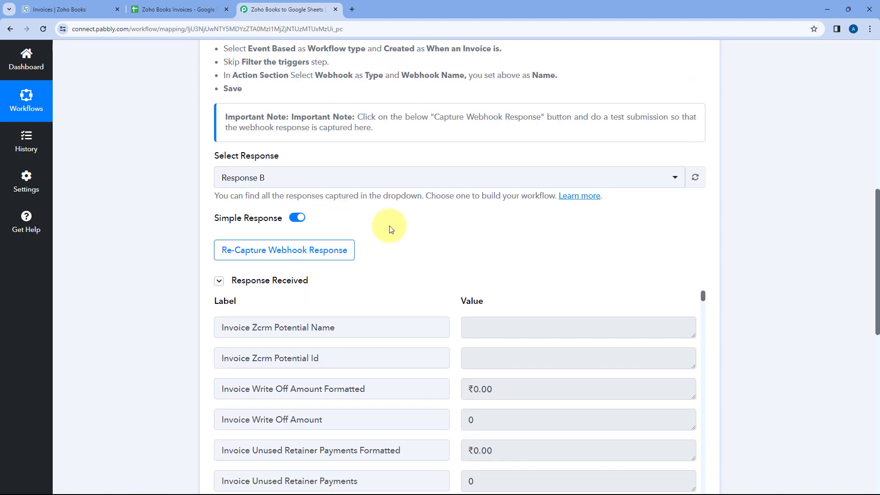
scroll(427, 223, down, 1)
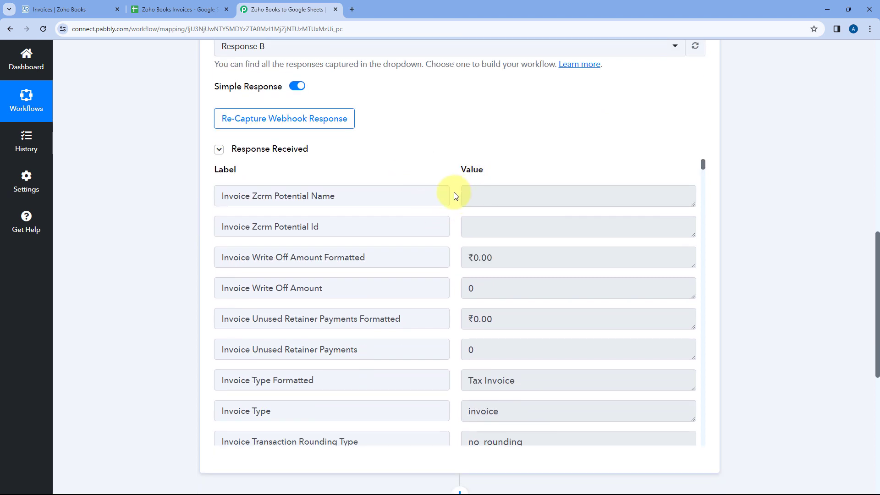
Examine the invoice total and the salesperson name in the received webhook response.
scroll(447, 228, down, 6)
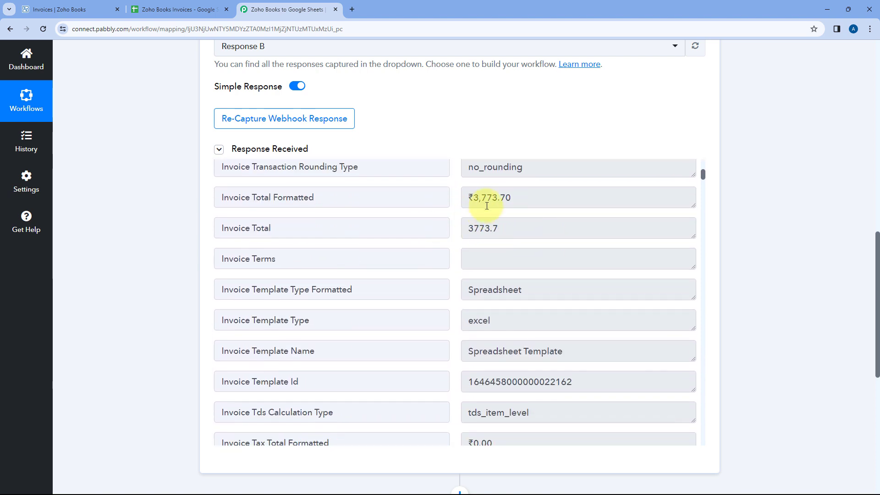
triple_click(268, 229)
click(506, 229)
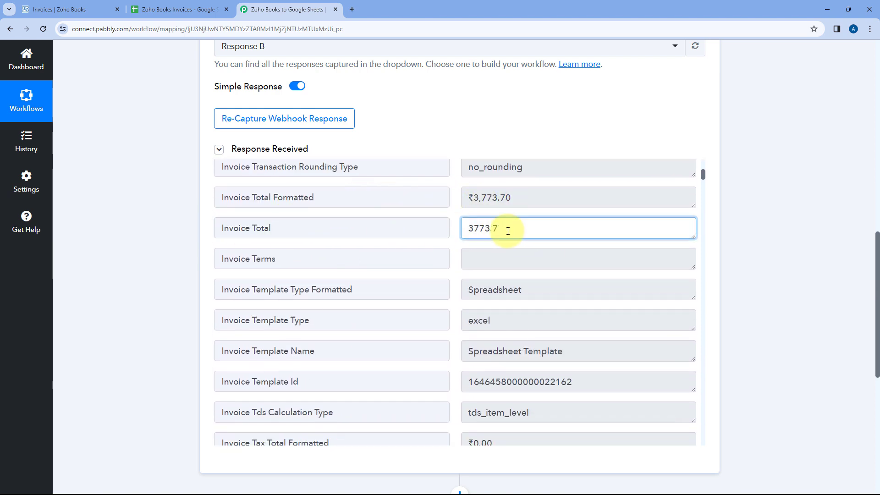
drag(506, 229, 481, 228)
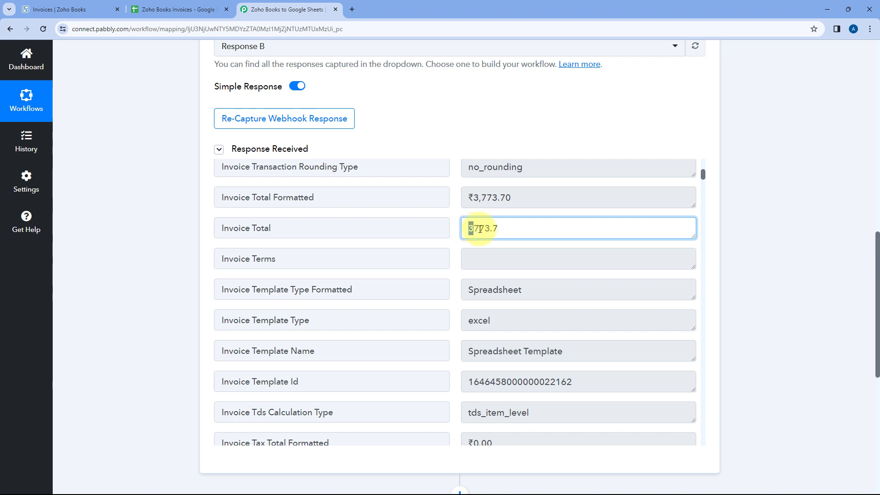
scroll(442, 231, down, 6)
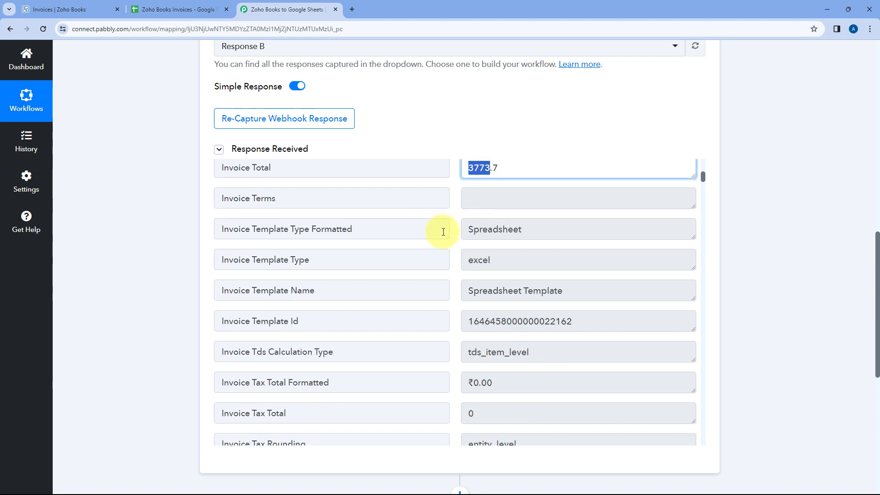
scroll(443, 231, down, 9)
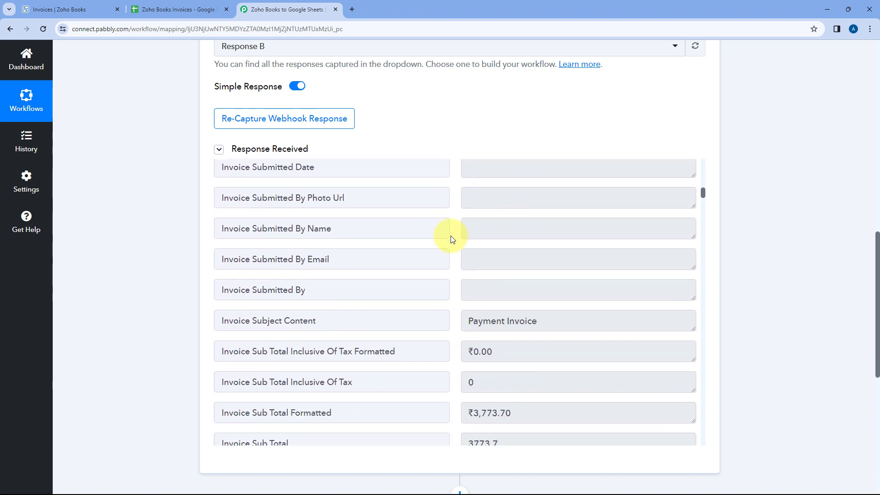
scroll(452, 238, down, 13)
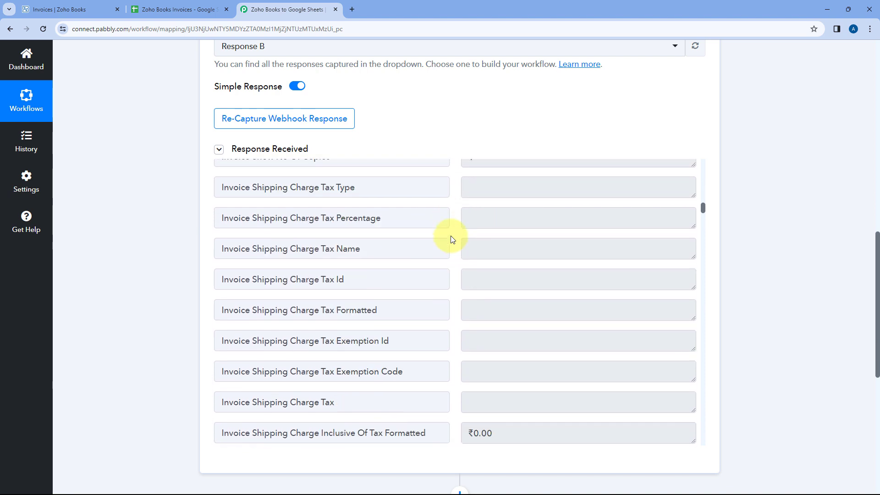
scroll(451, 238, down, 8)
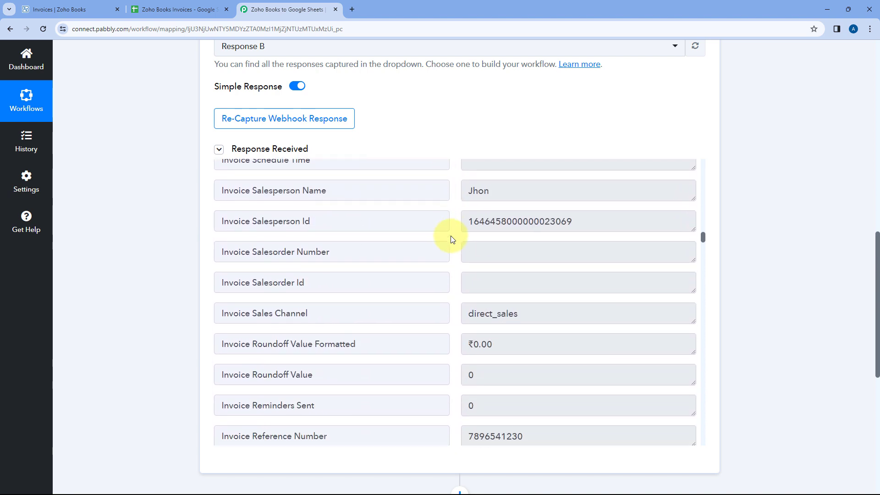
drag(500, 193, 453, 192)
click(451, 192)
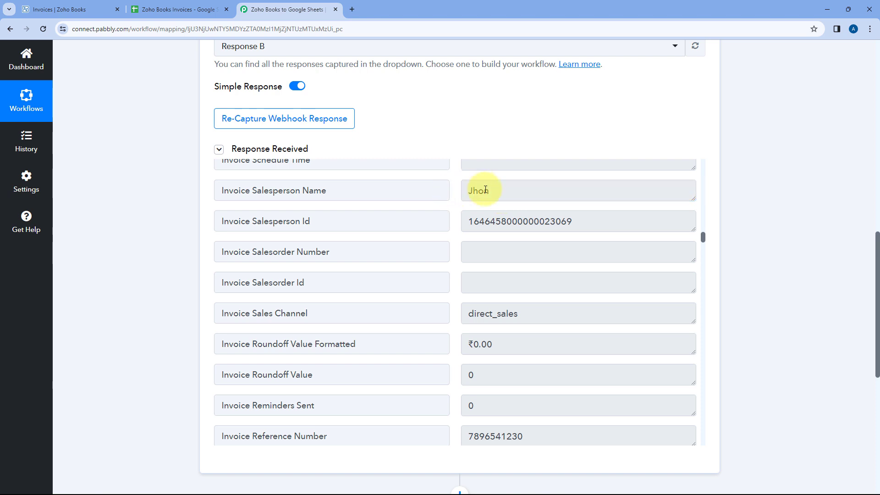
Examine the invoice reference number and payment terms label in the webhook response.
scroll(457, 188, down, 4)
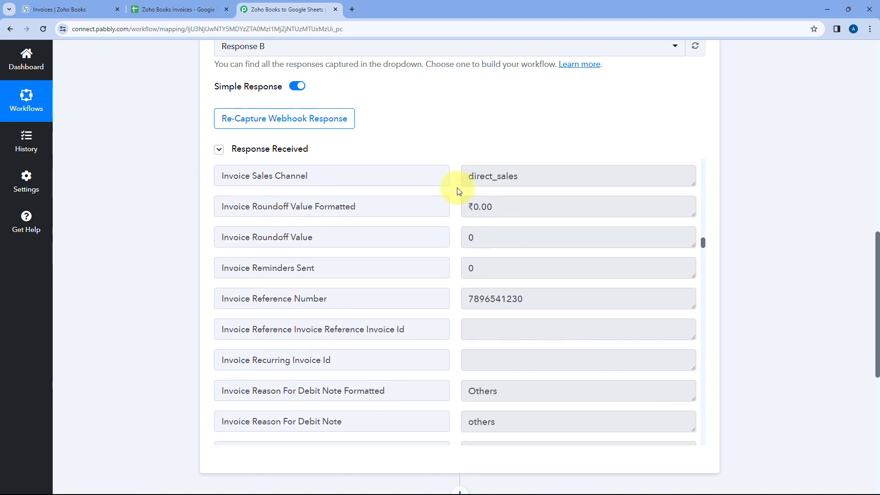
scroll(457, 188, down, 2)
drag(534, 161, 526, 251)
click(457, 248)
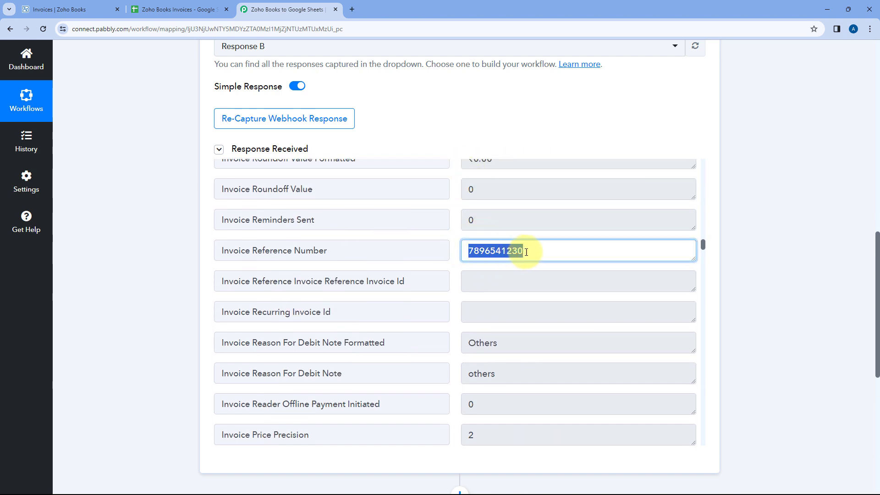
click(453, 252)
scroll(452, 251, down, 4)
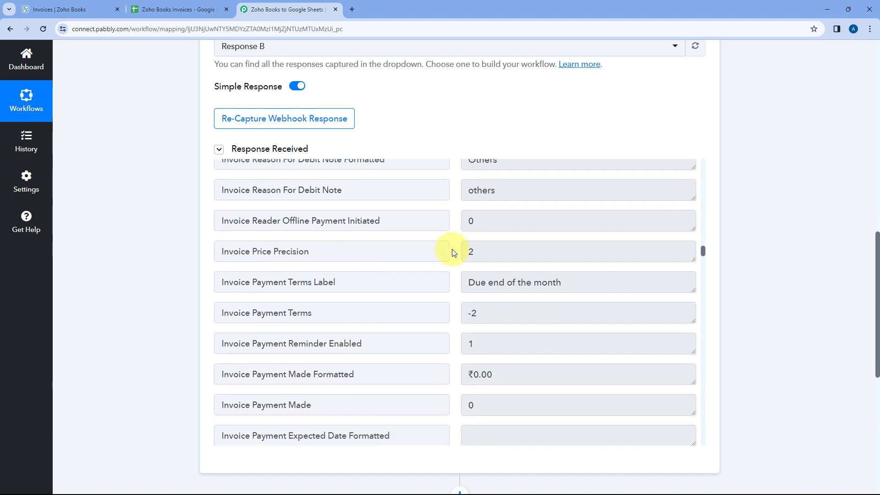
drag(581, 281, 463, 281)
click(454, 285)
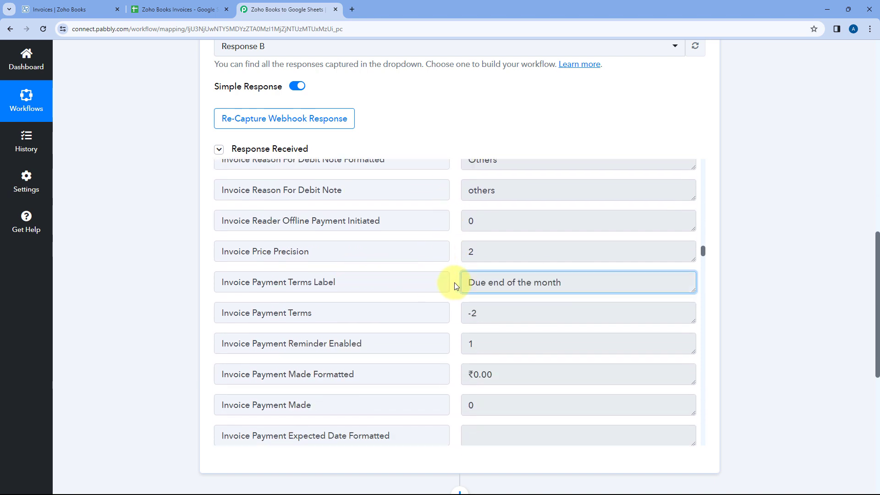
Examine the invoice notes in the webhook response.
scroll(454, 282, down, 5)
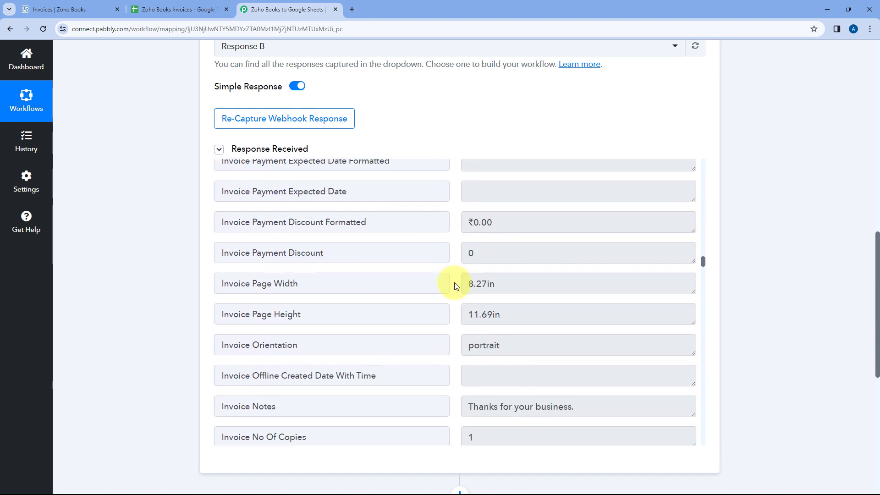
scroll(454, 284, down, 3)
drag(467, 269, 571, 269)
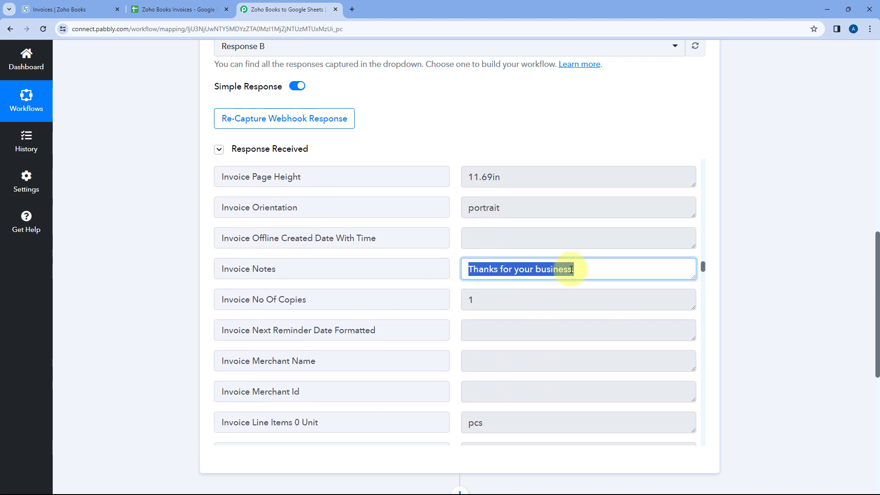
Examine the first line item's rate and quantity in the webhook response.
scroll(452, 275, down, 8)
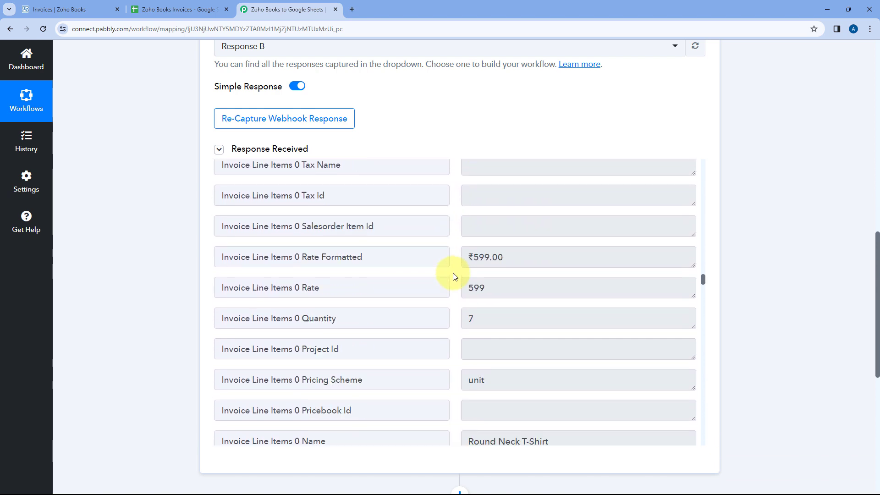
scroll(455, 276, down, 1)
drag(530, 238, 463, 242)
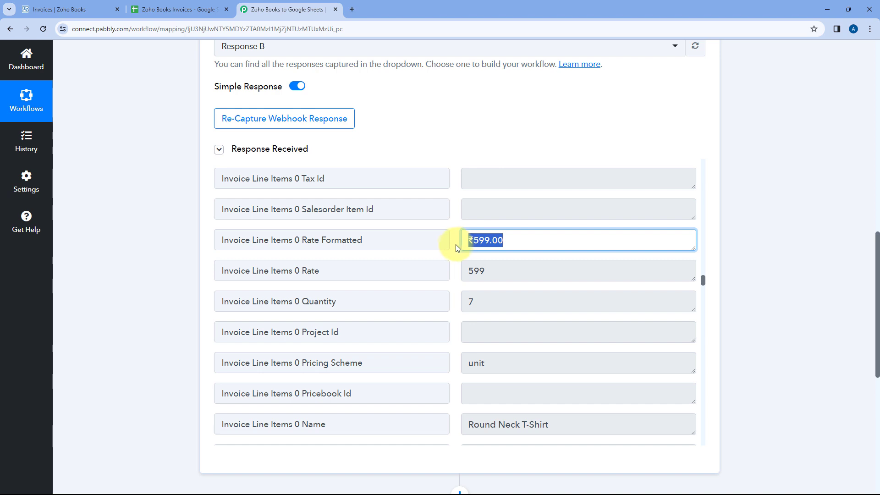
drag(485, 271, 445, 267)
click(539, 225)
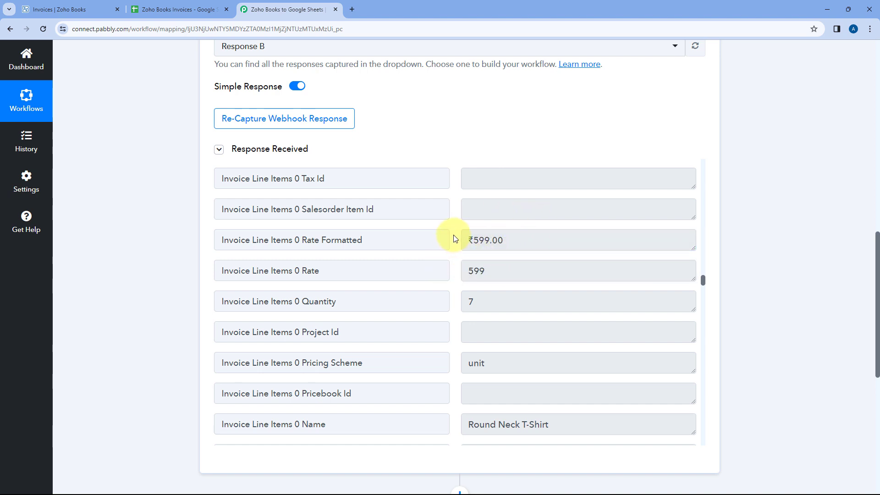
scroll(455, 238, down, 2)
drag(493, 212, 460, 212)
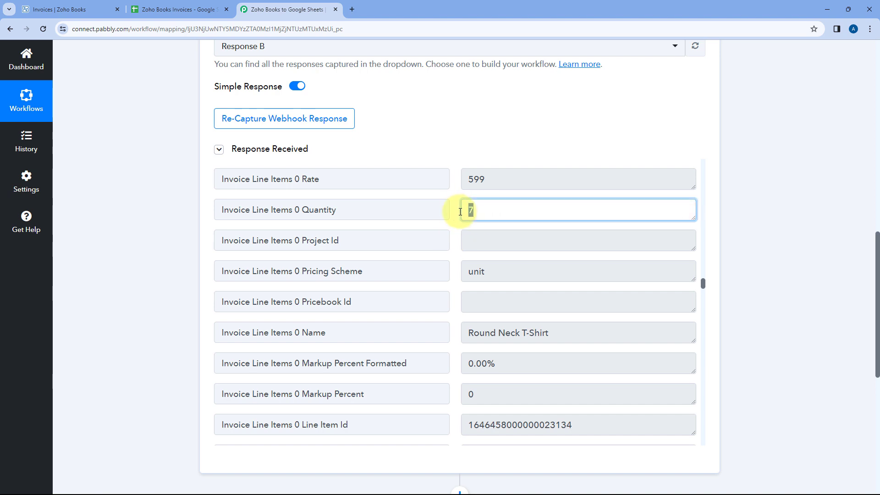
click(454, 209)
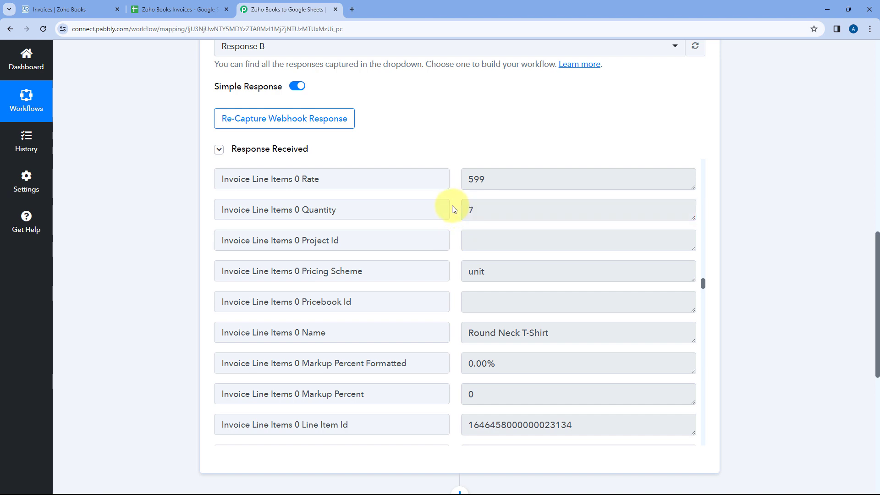
Examine the first line item's name and item total in the webhook response.
scroll(454, 210, down, 3)
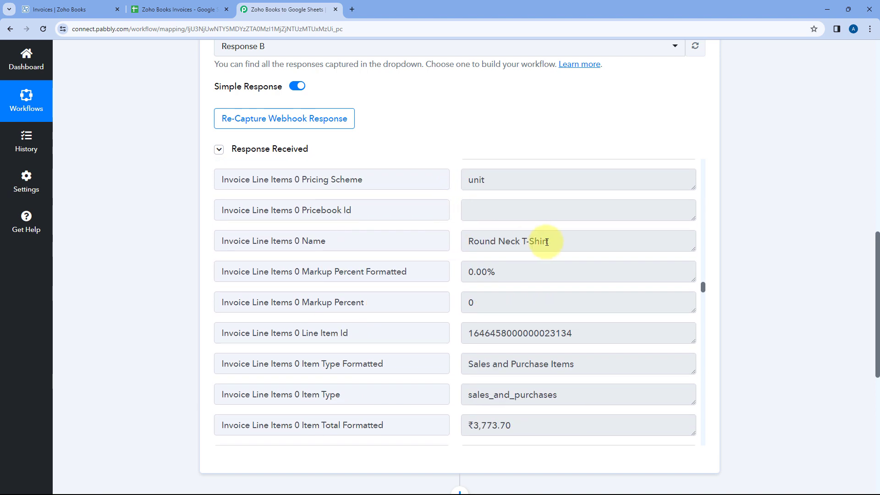
drag(571, 243, 460, 242)
scroll(449, 250, down, 4)
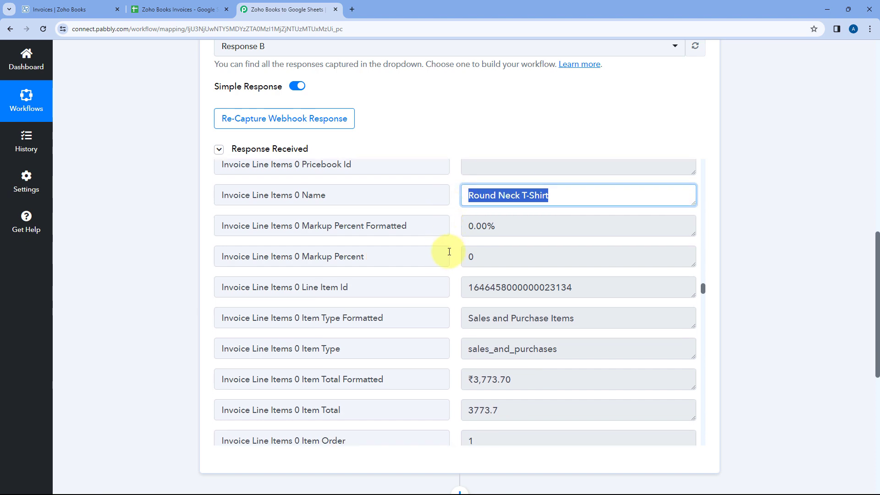
scroll(452, 256, down, 2)
drag(511, 242, 447, 245)
Examine the first line item's discount amount and discount percentage in the webhook response.
scroll(447, 245, down, 12)
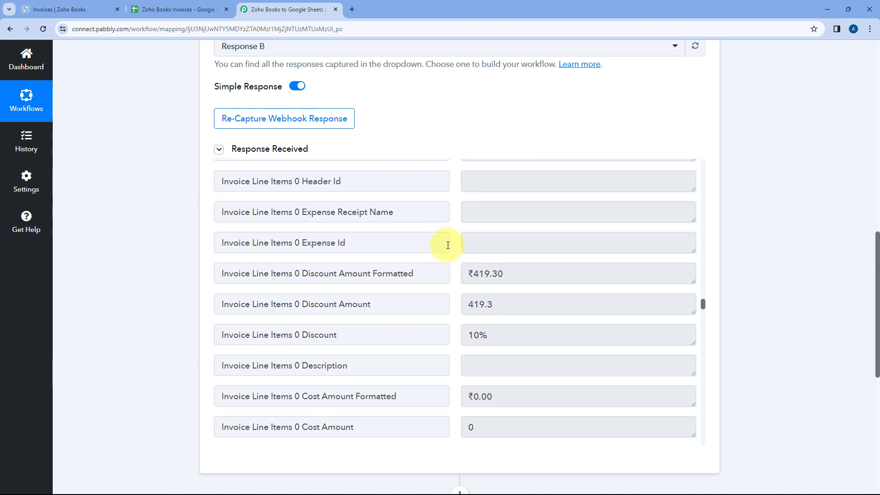
drag(513, 187, 447, 212)
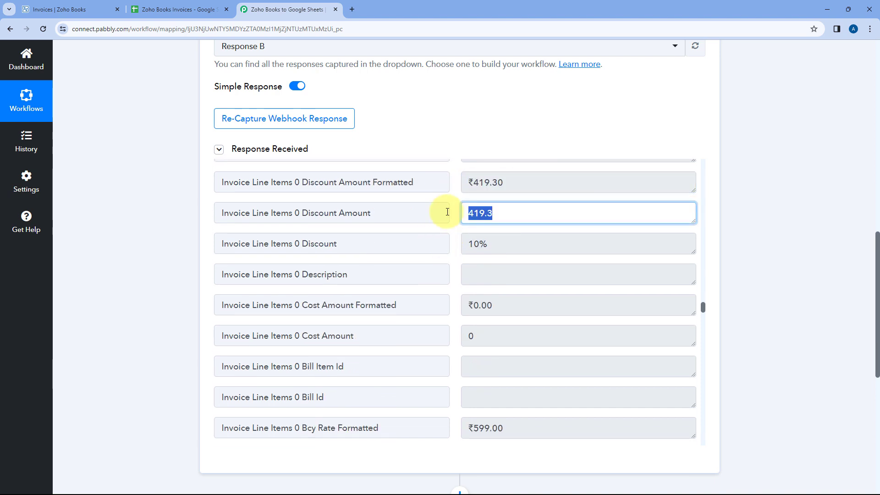
click(454, 213)
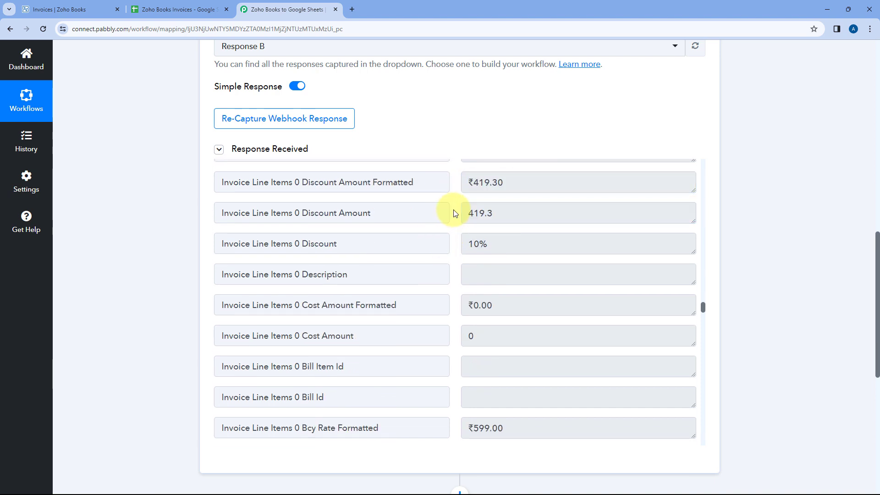
drag(514, 245, 441, 249)
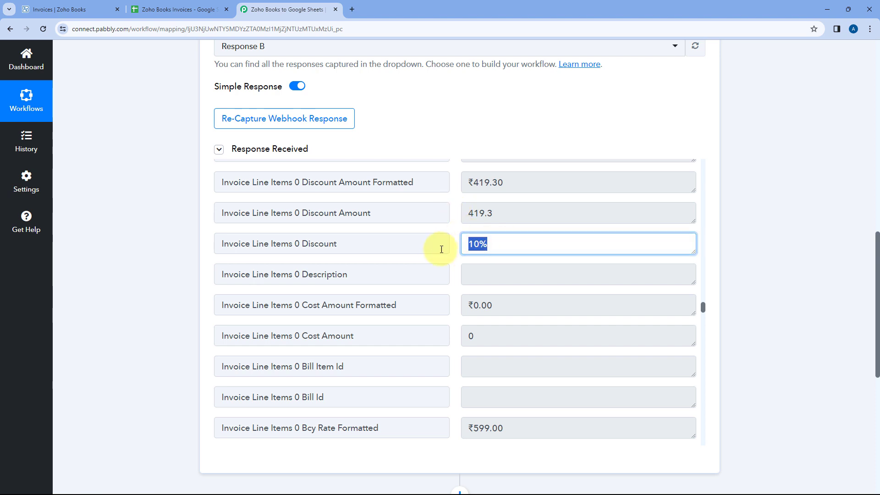
Examine the invoice's last modified time in the webhook response.
scroll(453, 284, down, 7)
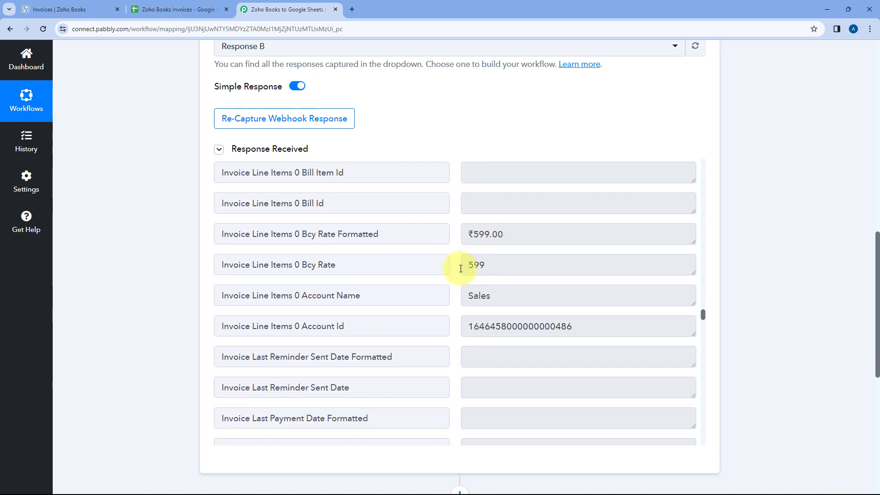
scroll(453, 268, down, 2)
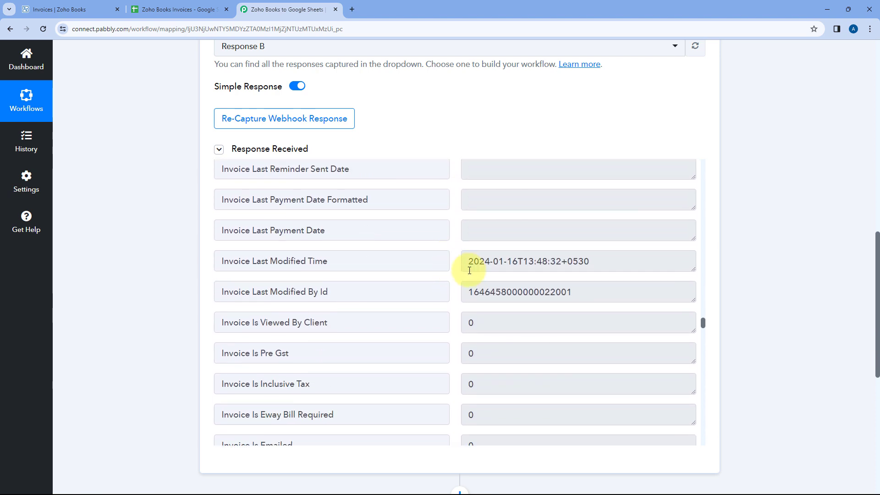
drag(464, 265, 606, 259)
click(605, 259)
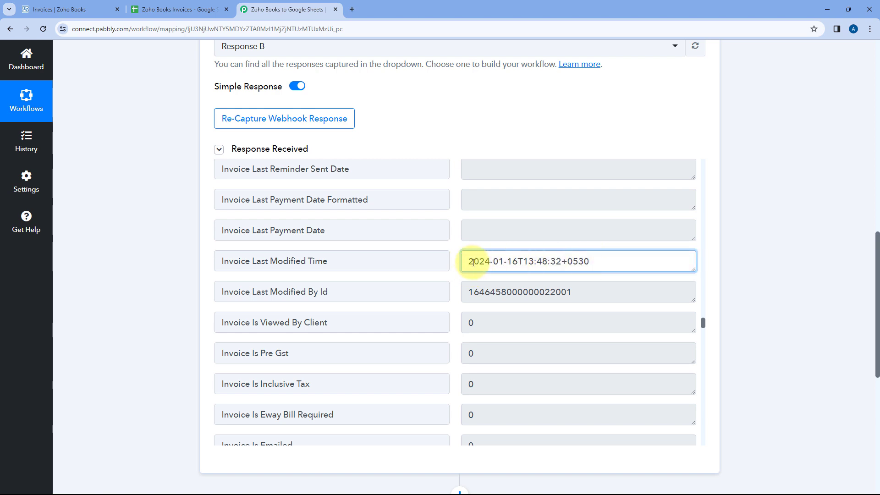
Copy the full invoice URL from the webhook response and open it in a new browser tab.
scroll(457, 263, down, 8)
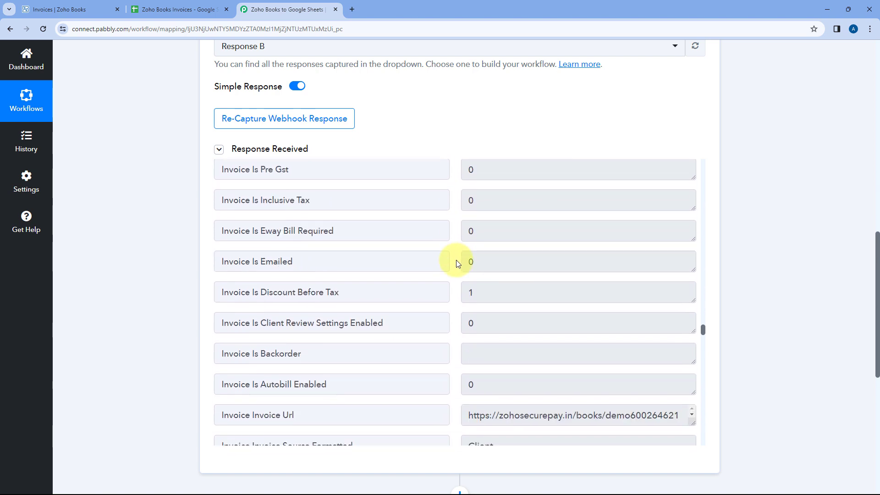
drag(469, 232, 683, 325)
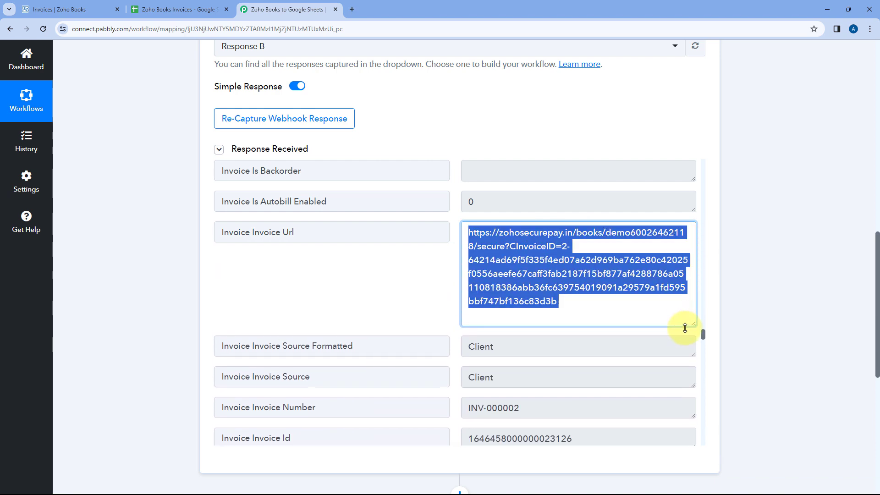
right_click(501, 249)
click(514, 257)
click(351, 9)
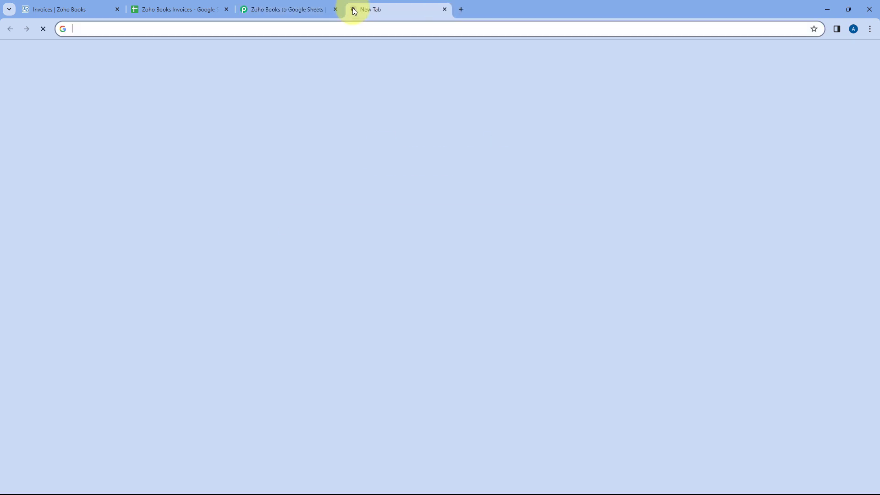
key(ctrl+v)
key(Return)
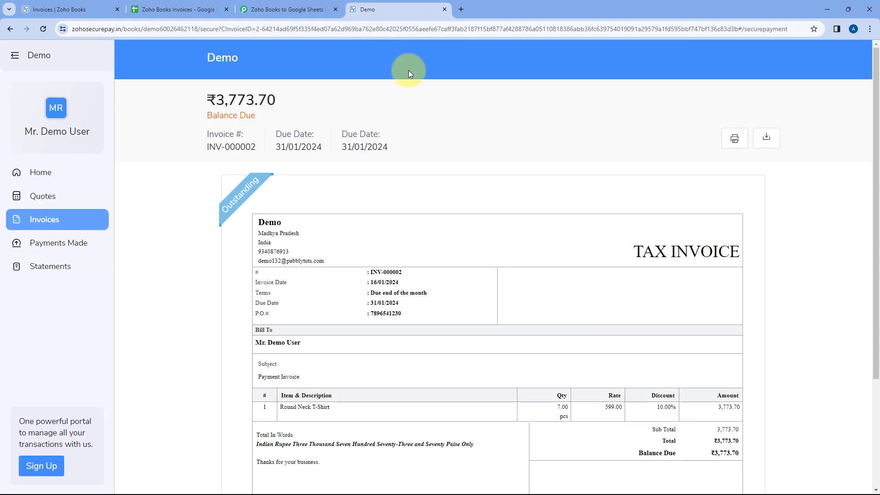
Review the tax invoice on the opened payment page, and close its browser tab.
scroll(554, 142, down, 3)
scroll(598, 169, up, 3)
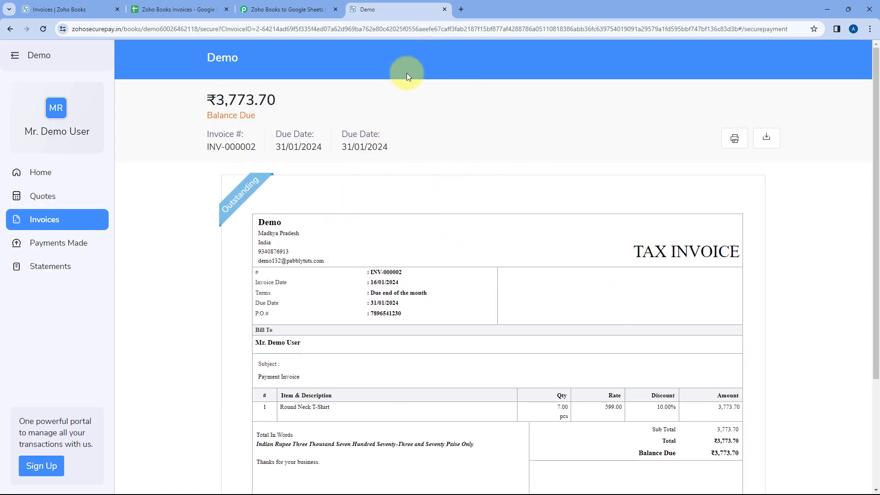
click(444, 9)
Examine the invoice number and the customer's email field in the webhook response.
scroll(430, 188, down, 4)
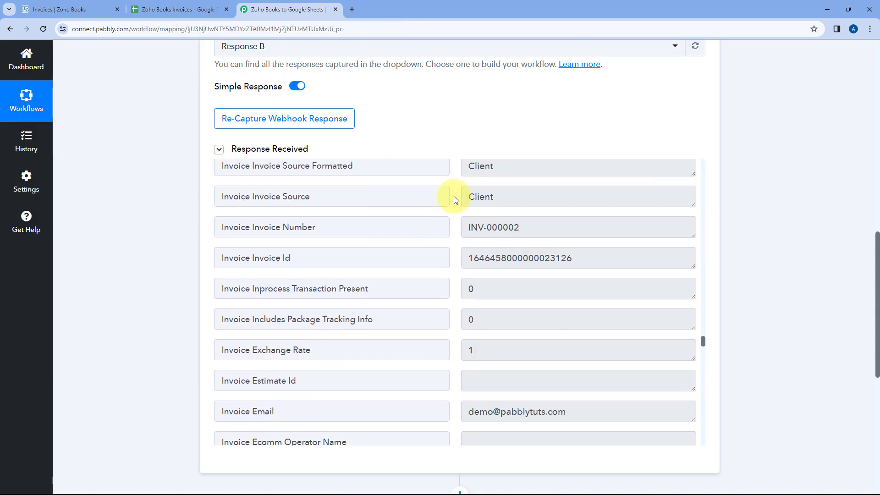
drag(545, 225, 455, 226)
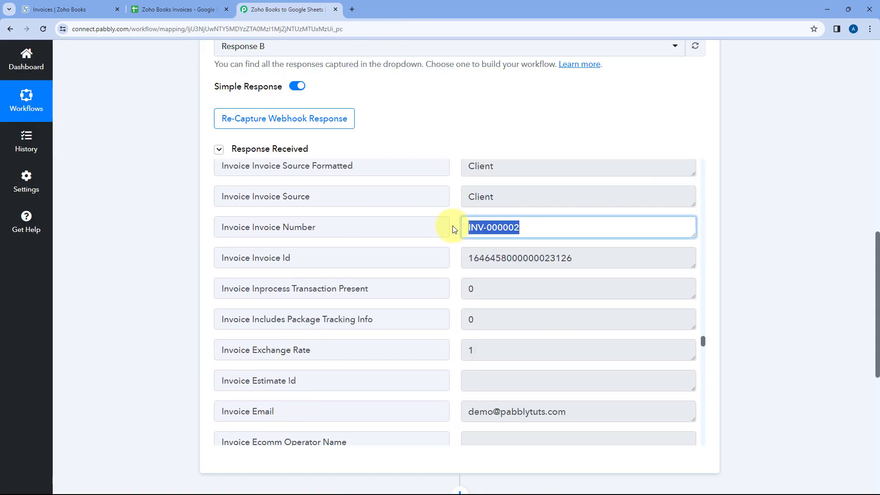
scroll(451, 229, down, 4)
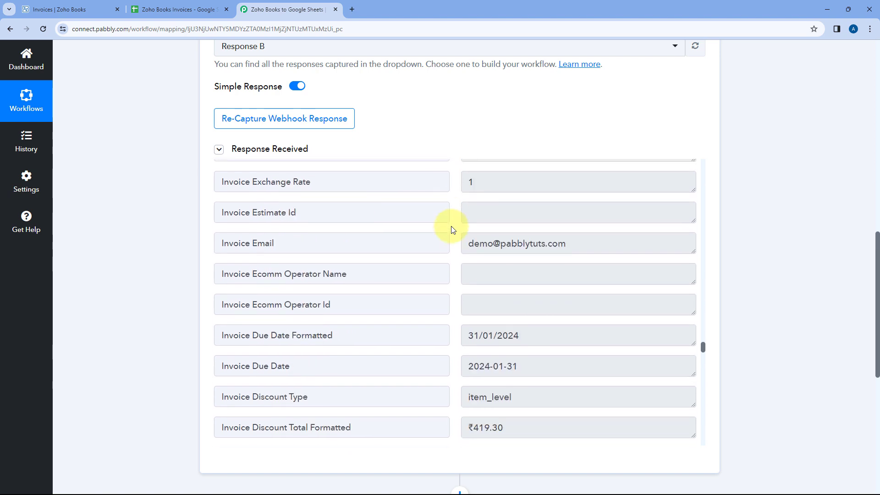
drag(607, 224, 472, 228)
click(457, 229)
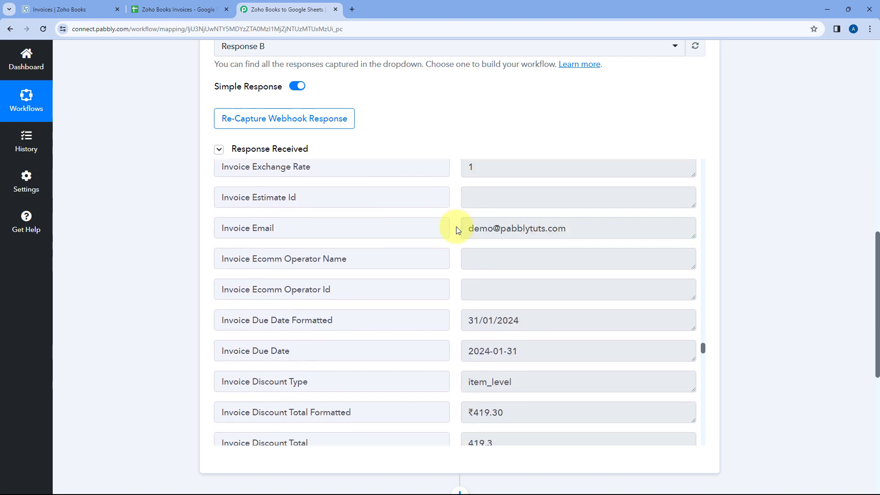
Examine the formatted due date, formatted invoice date and customer name in the webhook response.
scroll(457, 229, down, 2)
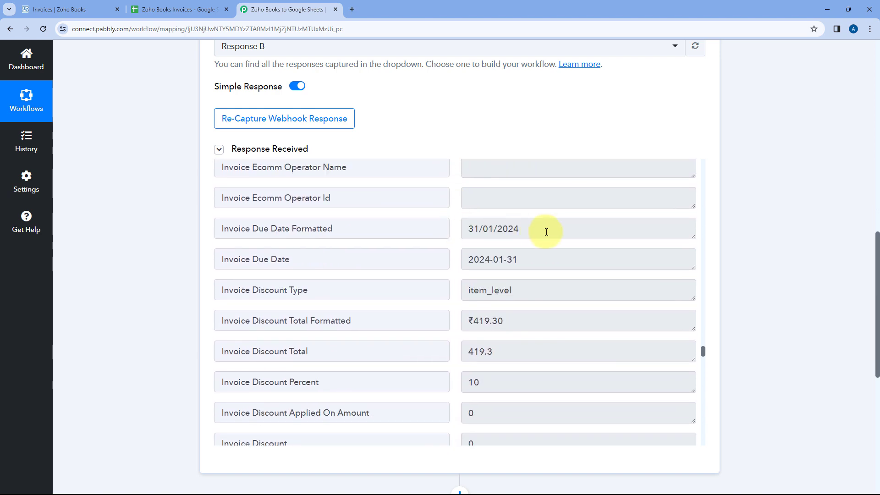
drag(546, 229, 454, 235)
scroll(454, 235, down, 4)
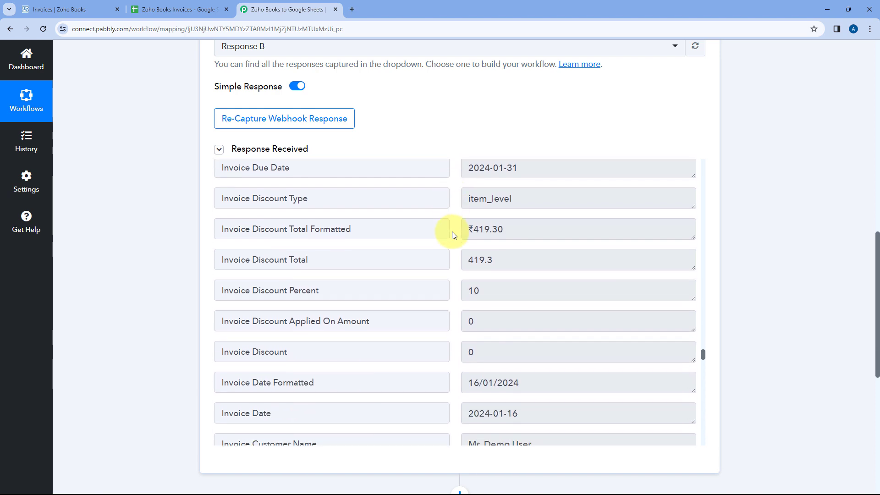
drag(542, 282, 468, 285)
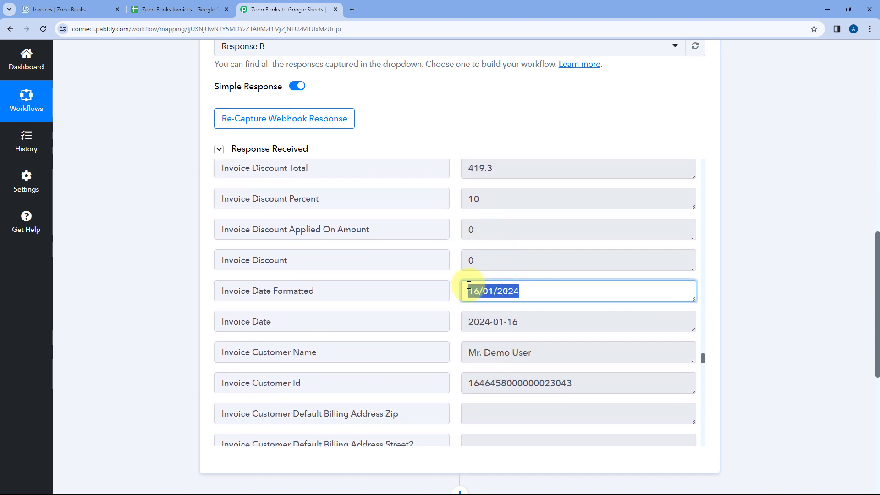
scroll(452, 280, down, 2)
drag(556, 262, 464, 267)
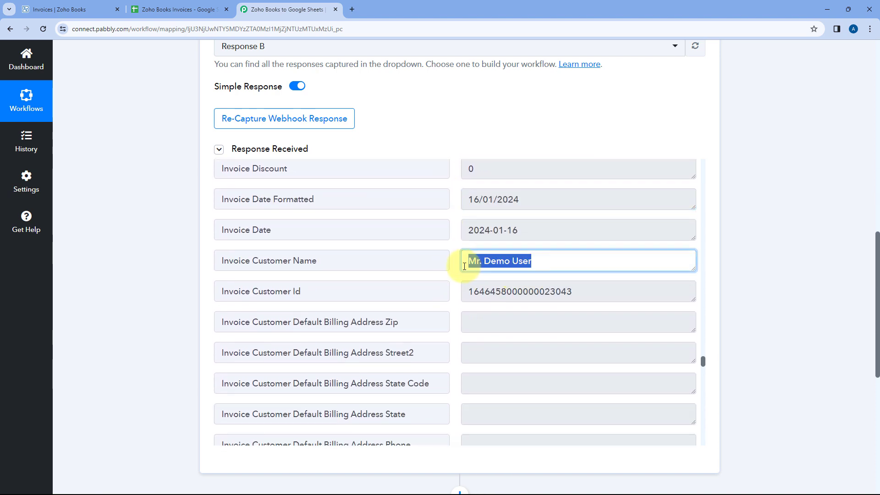
Look through the remaining billing address, currency, contact person and customer balance fields of the webhook response.
scroll(449, 254, down, 13)
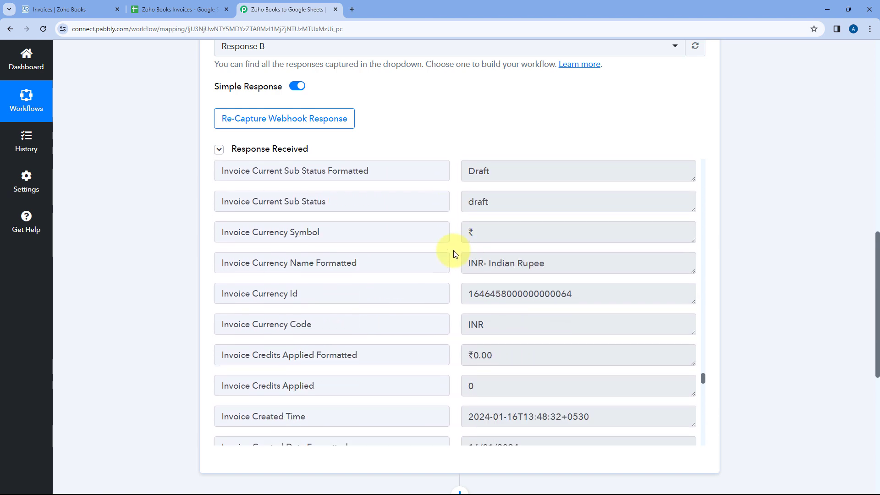
scroll(454, 252, down, 8)
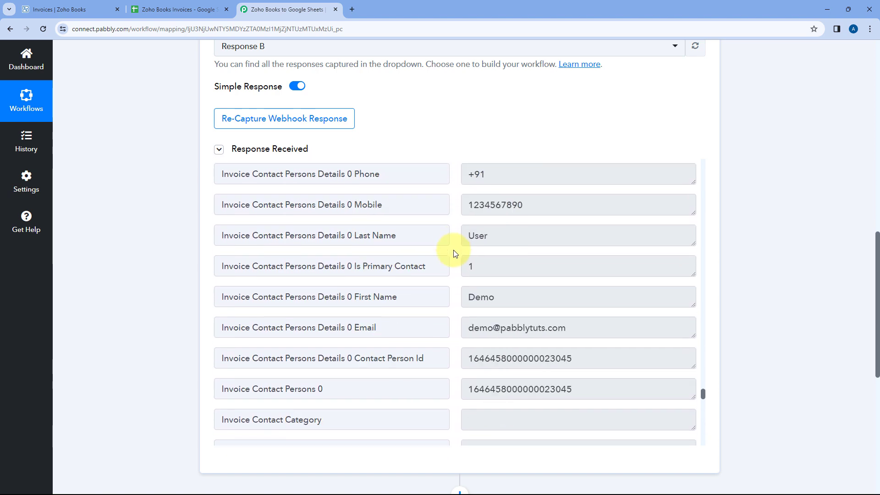
scroll(453, 252, down, 6)
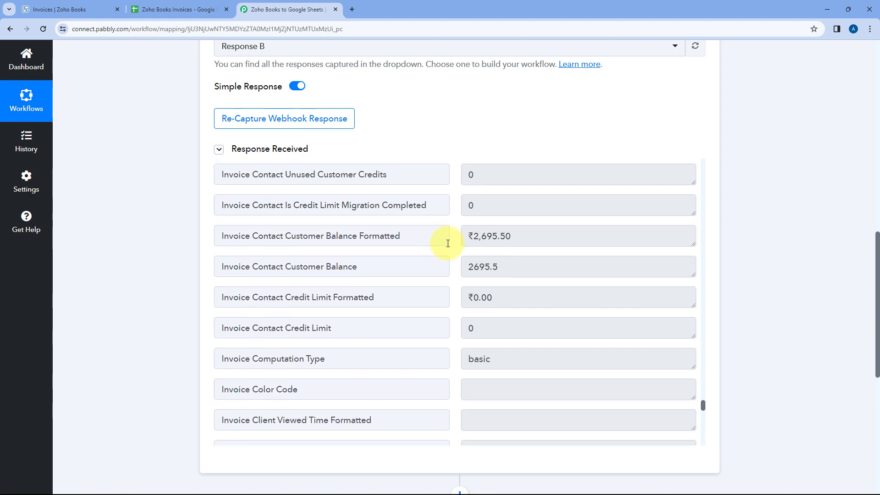
scroll(461, 270, down, 2)
scroll(459, 266, up, 9)
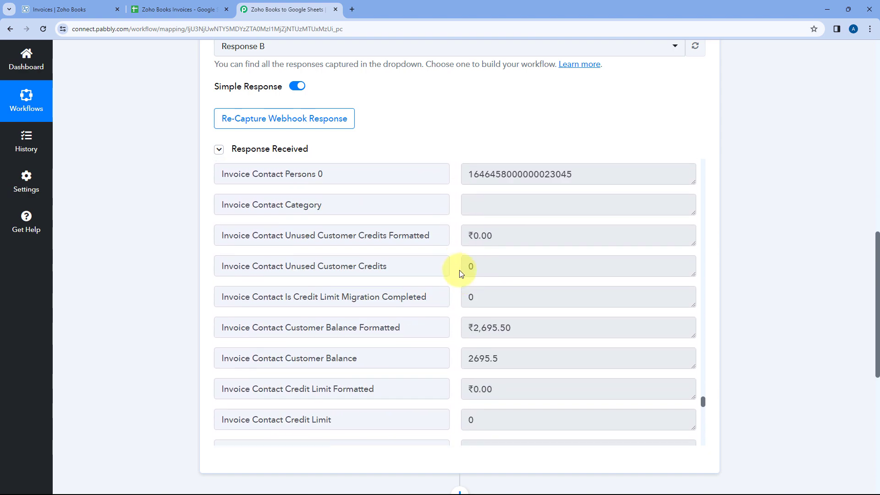
scroll(458, 262, up, 15)
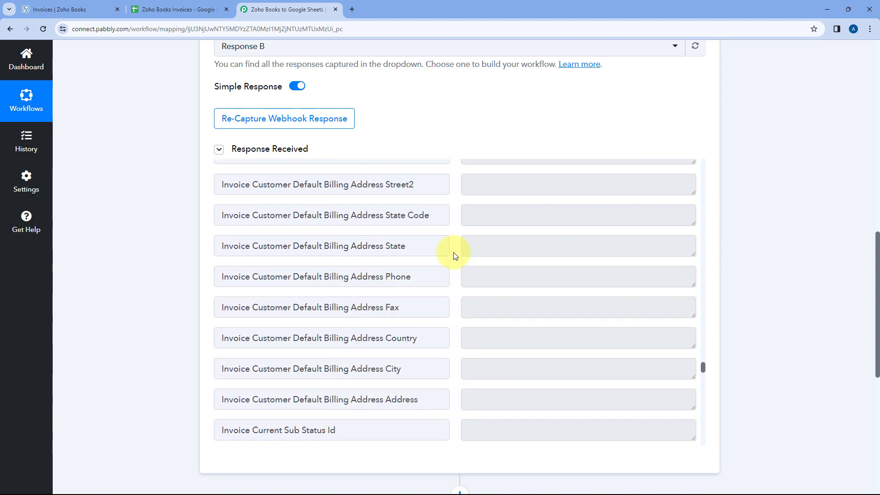
scroll(455, 255, up, 2)
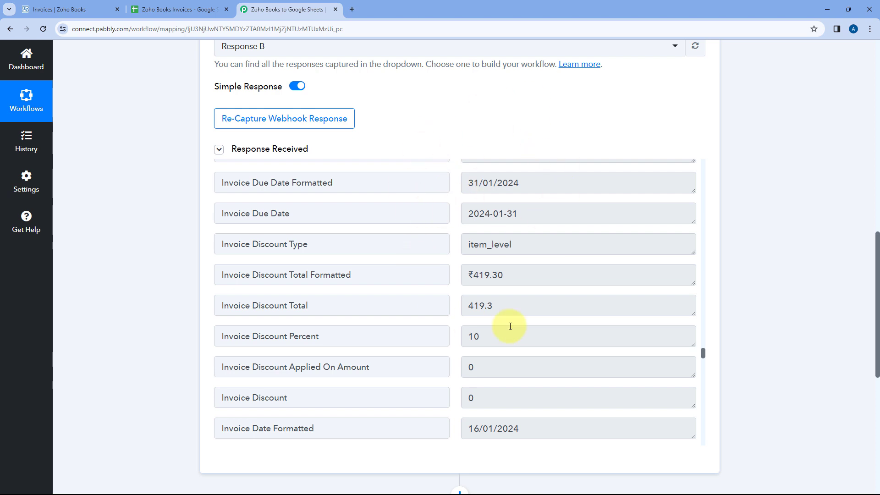
Check the column headers in the Zoho Books Invoices spreadsheet, and return to the Pabbly Connect workflow.
click(201, 9)
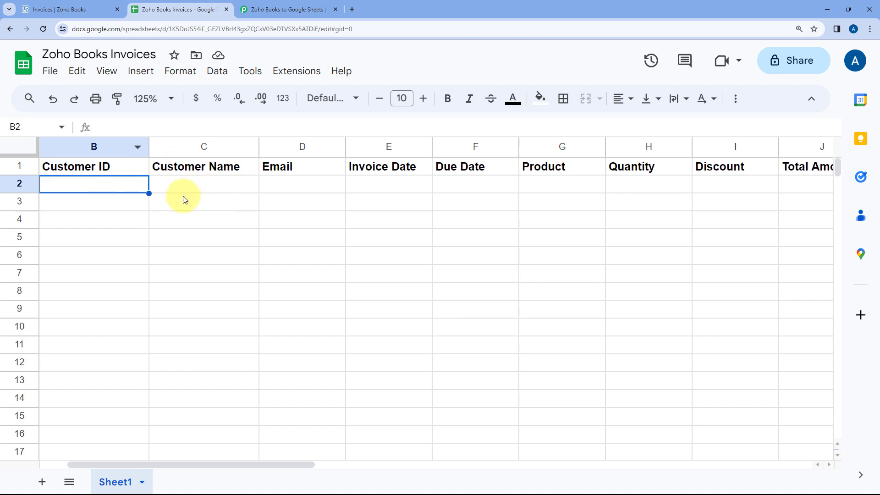
click(290, 5)
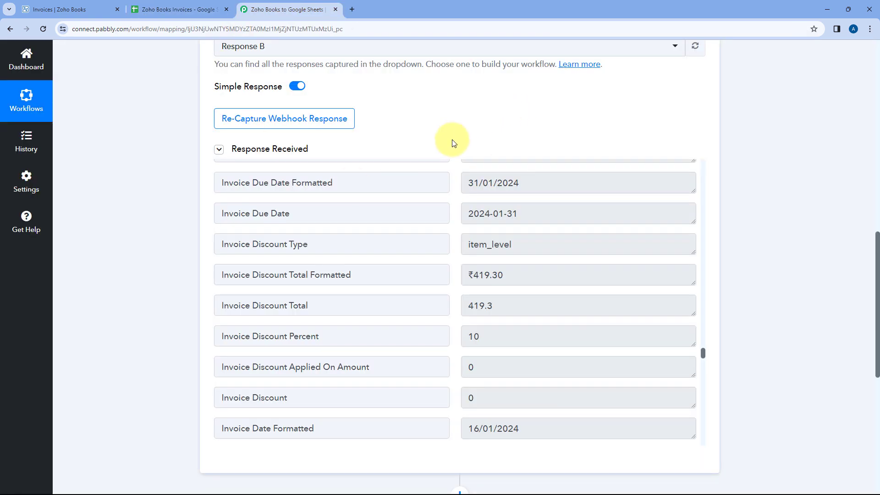
Set the workflow's action application to Google Sheets with Add New Row as the action event.
scroll(452, 142, down, 8)
click(441, 178)
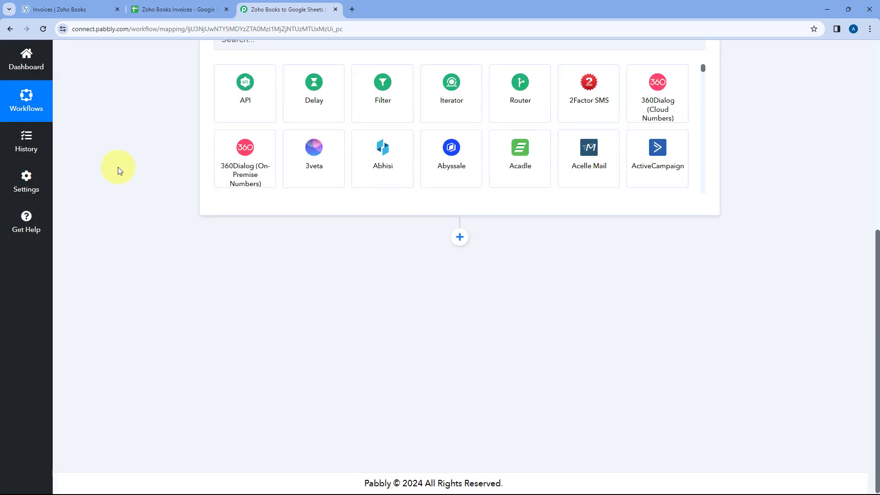
click(234, 105)
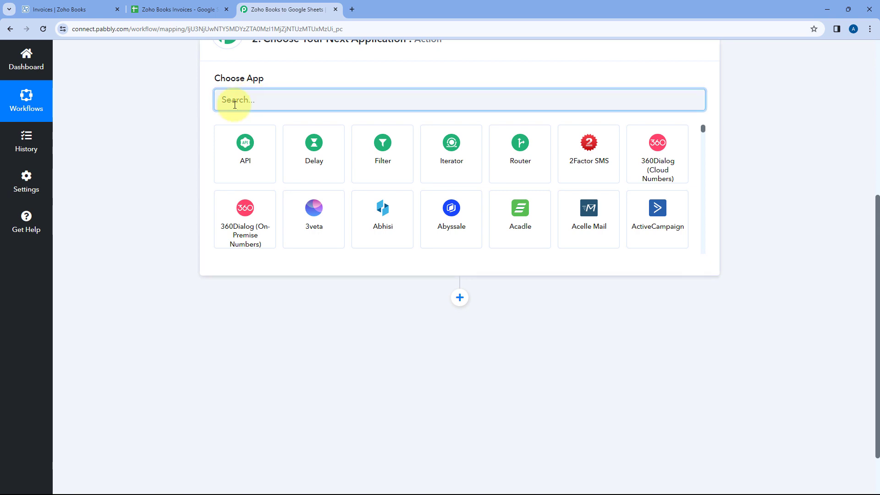
text(Google Sheets)
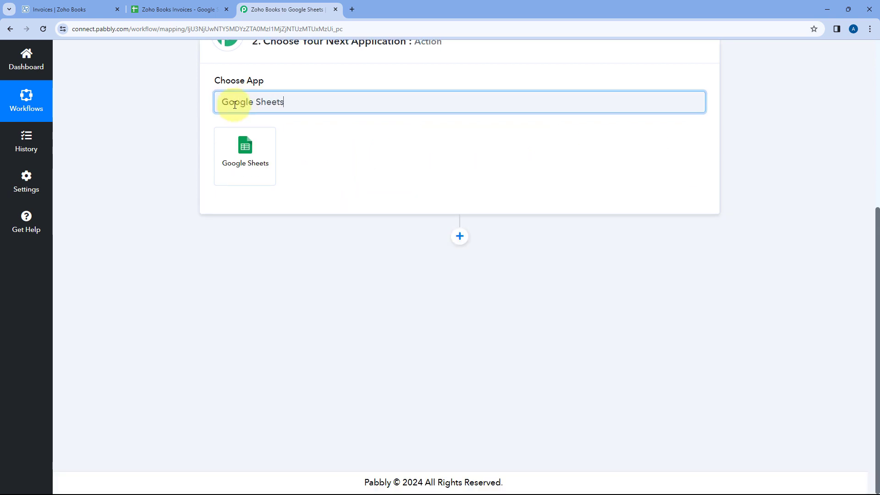
click(244, 147)
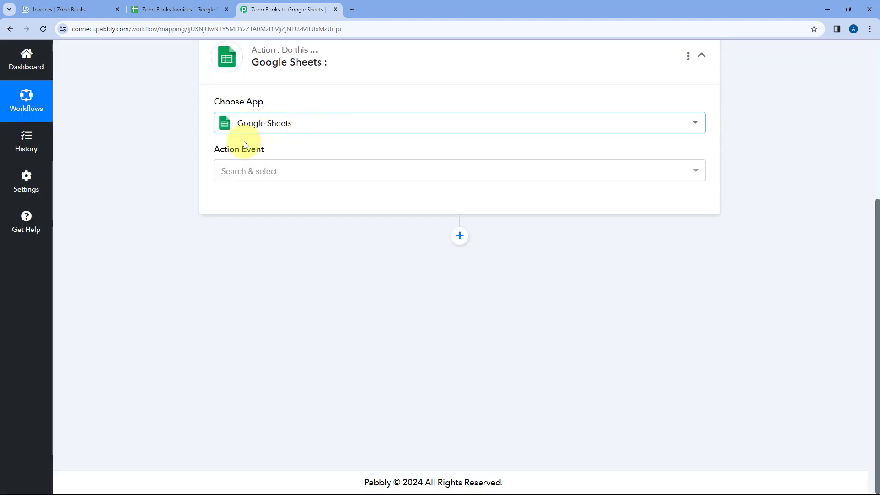
click(314, 175)
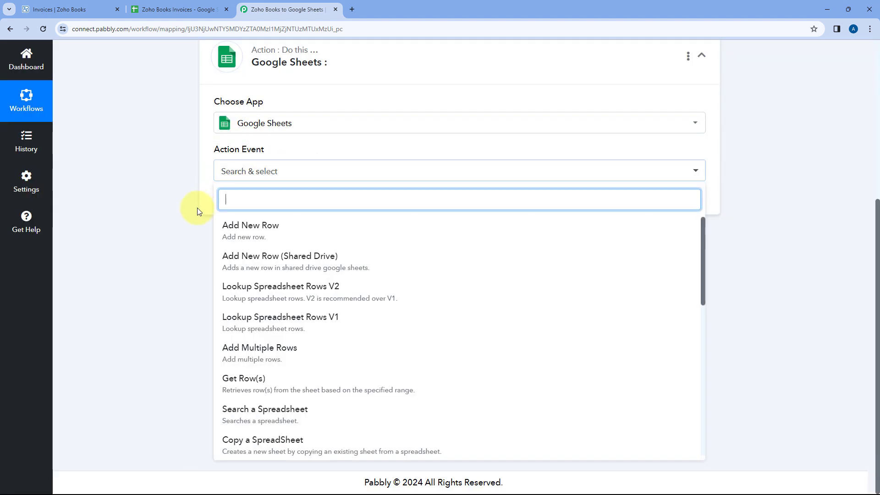
click(307, 229)
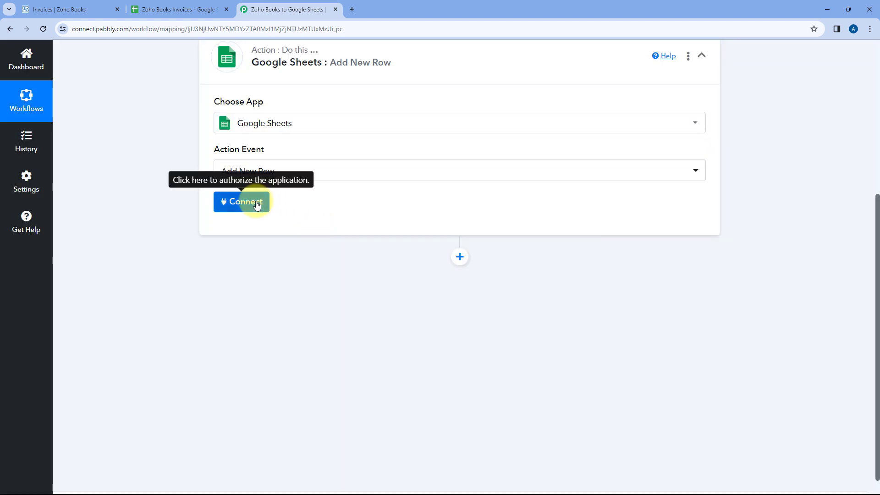
Add a new Google Sheets connection by signing in with the Google account and granting Pabbly Connect access.
click(257, 204)
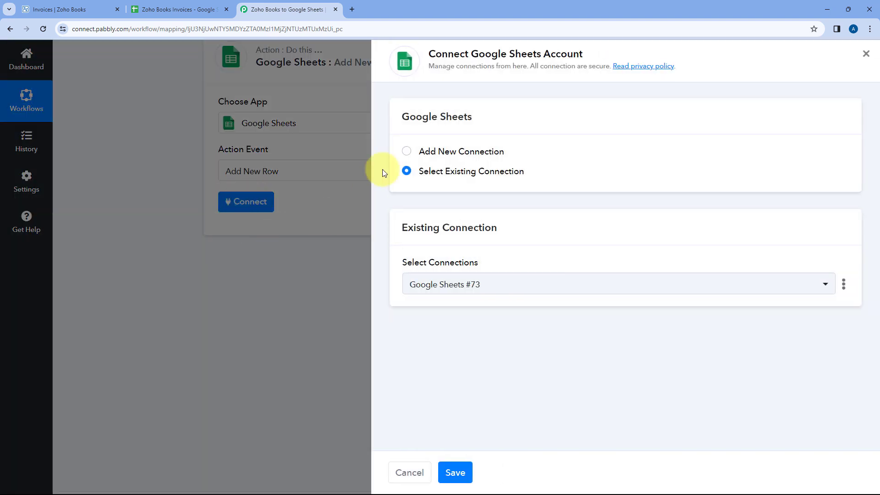
click(405, 152)
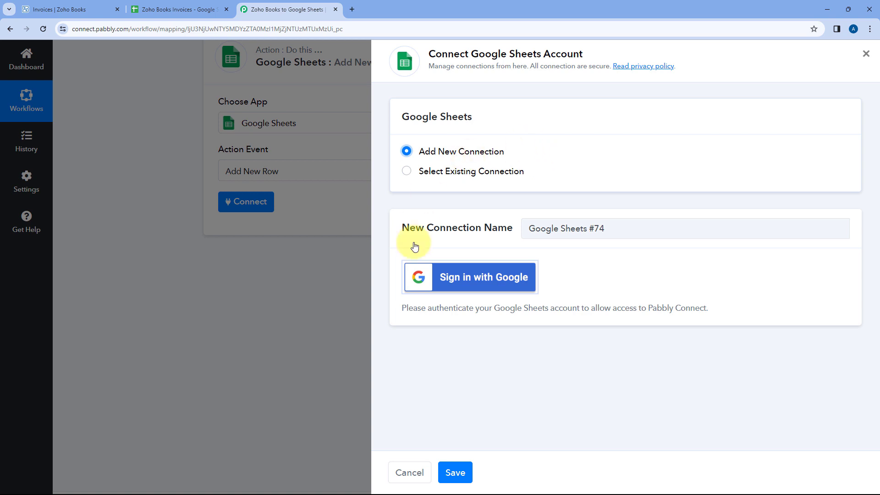
click(481, 284)
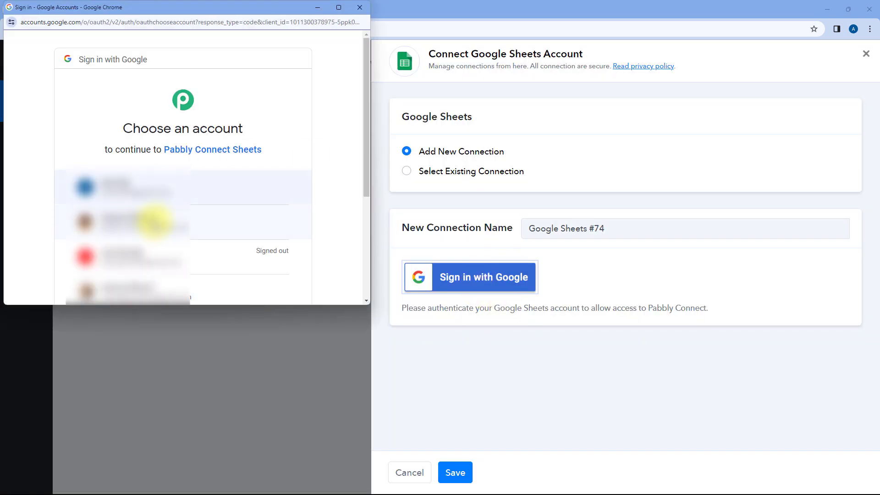
click(158, 190)
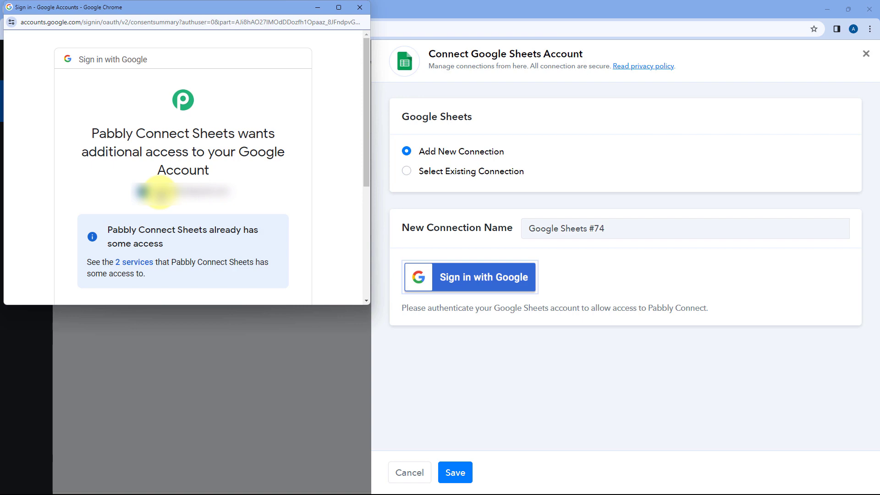
scroll(159, 191, down, 4)
click(208, 220)
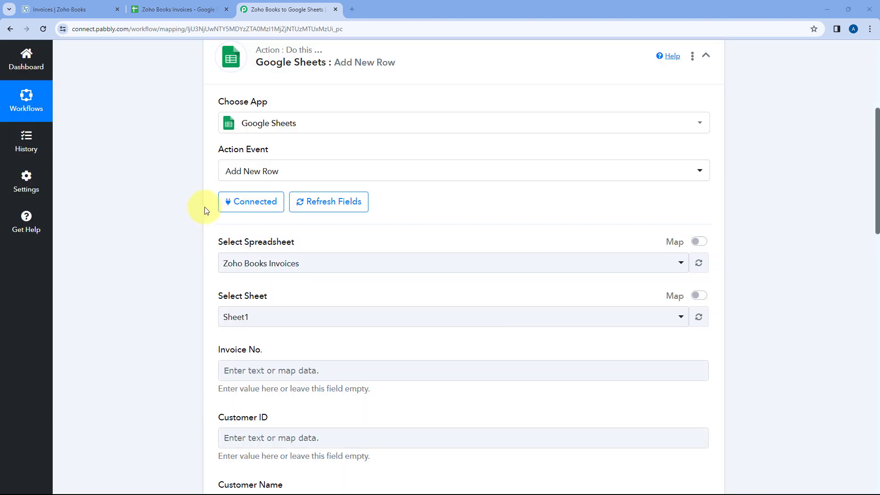
Choose Zoho Books Invoices as the action's spreadsheet, checking the Zoho Books invoices list and the Google Sheets file.
scroll(332, 222, down, 2)
scroll(332, 222, down, 1)
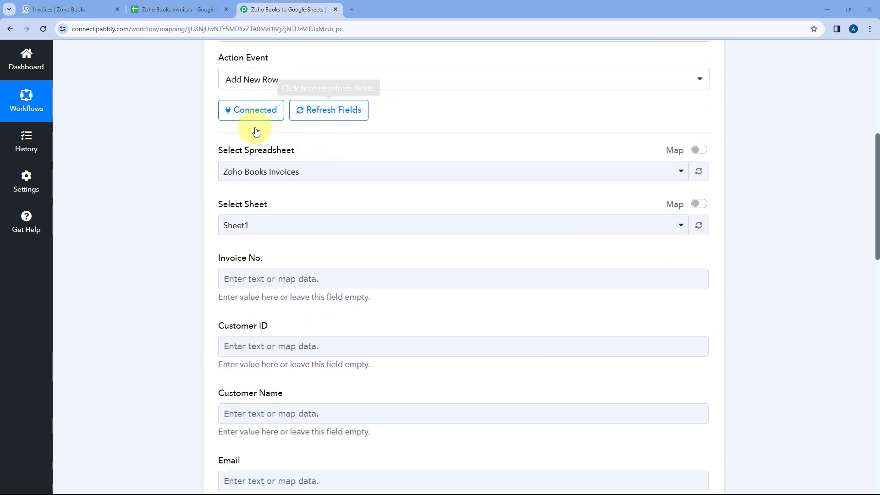
click(328, 175)
scroll(201, 179, down, 2)
scroll(308, 165, down, 10)
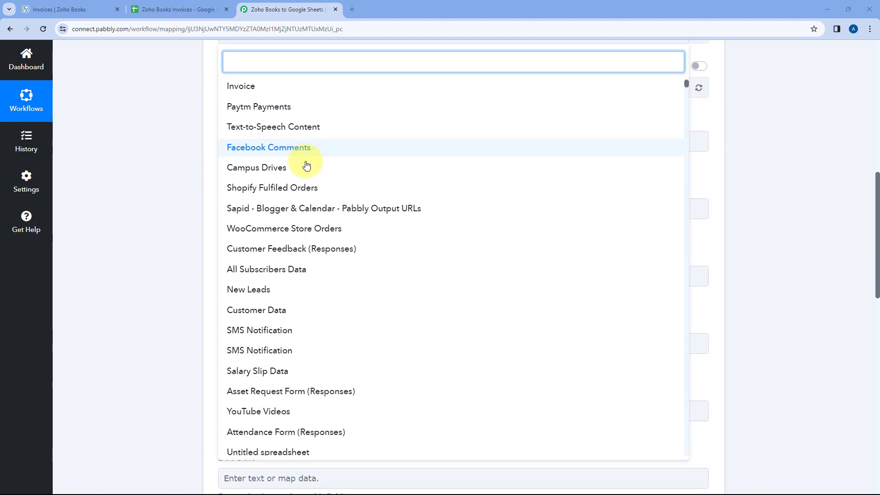
scroll(291, 200, down, 2)
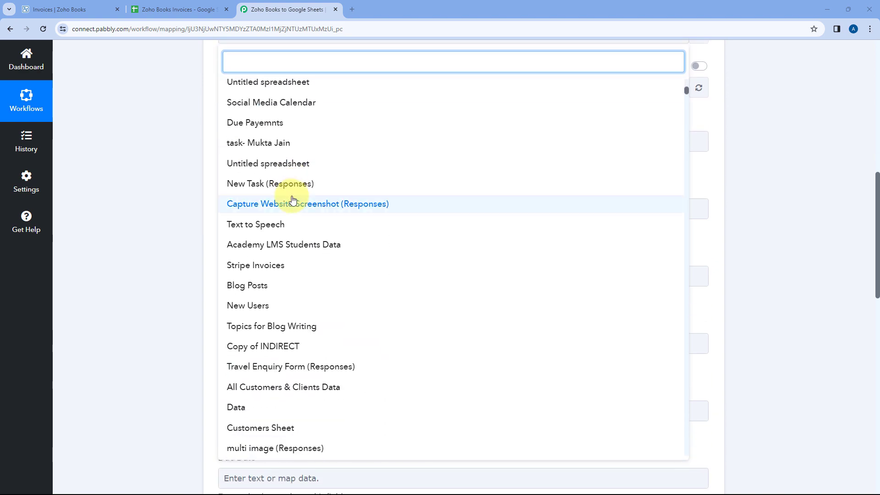
scroll(302, 183, up, 9)
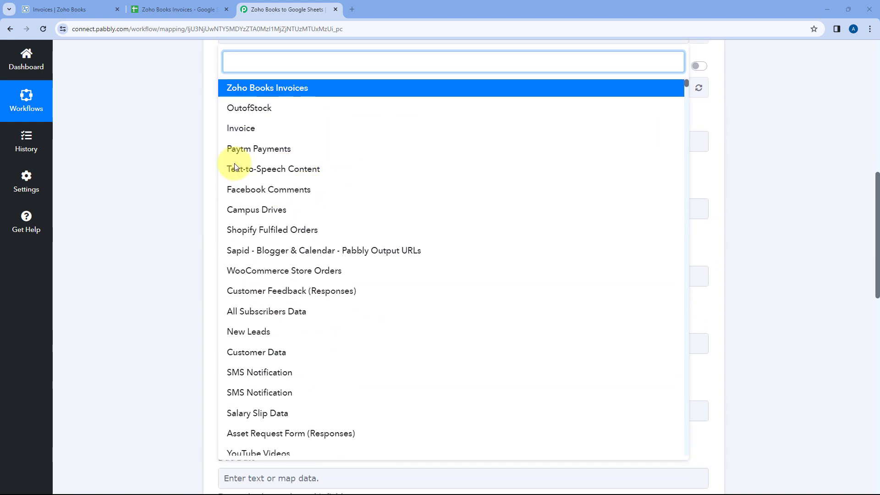
scroll(243, 198, up, 3)
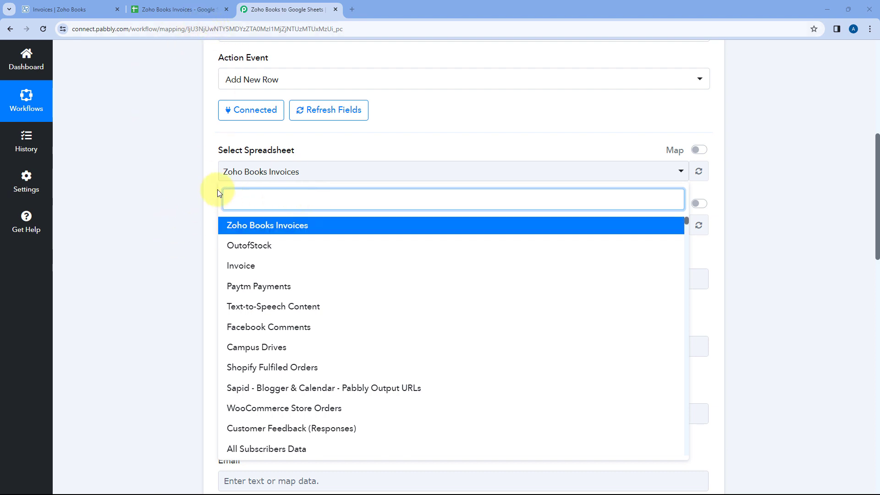
click(101, 9)
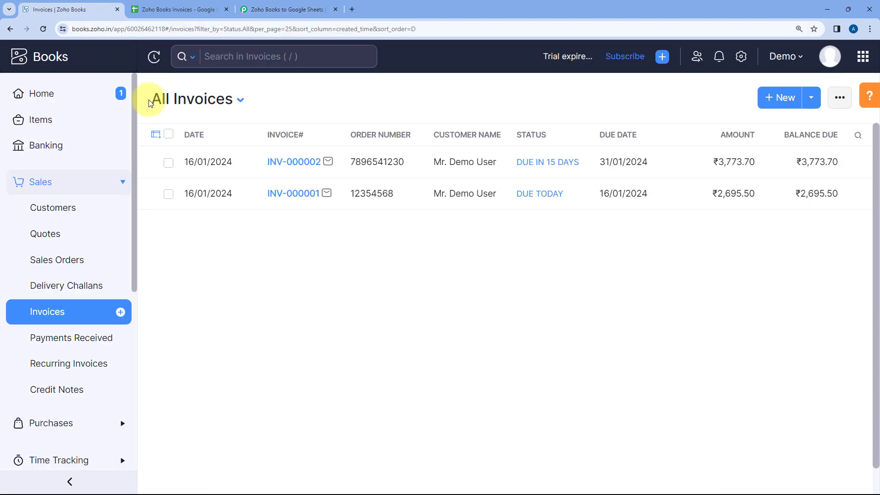
click(187, 10)
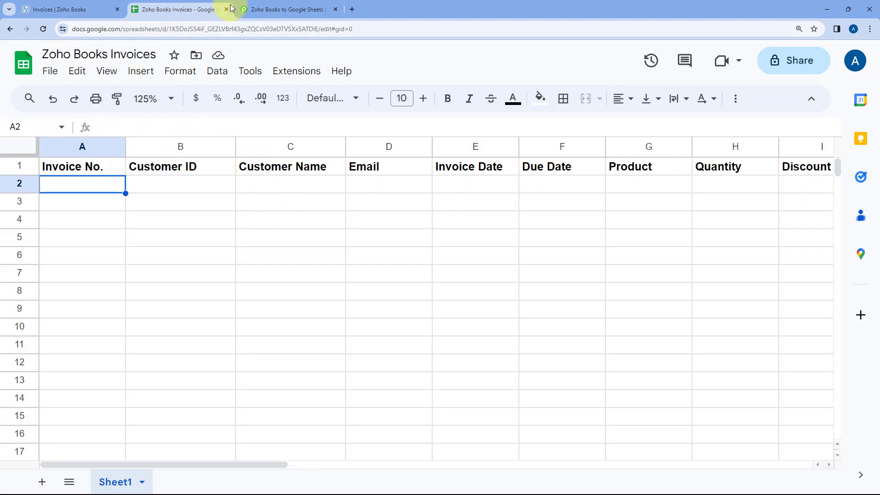
click(257, 9)
click(269, 226)
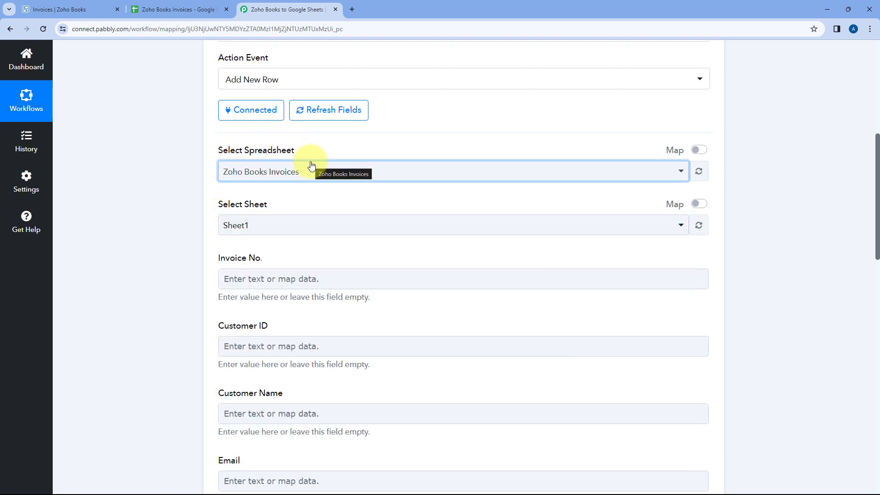
Choose Sheet1 as the sheet for new rows, checking the sheet name in the Zoho Books Invoices spreadsheet.
scroll(304, 191, down, 1)
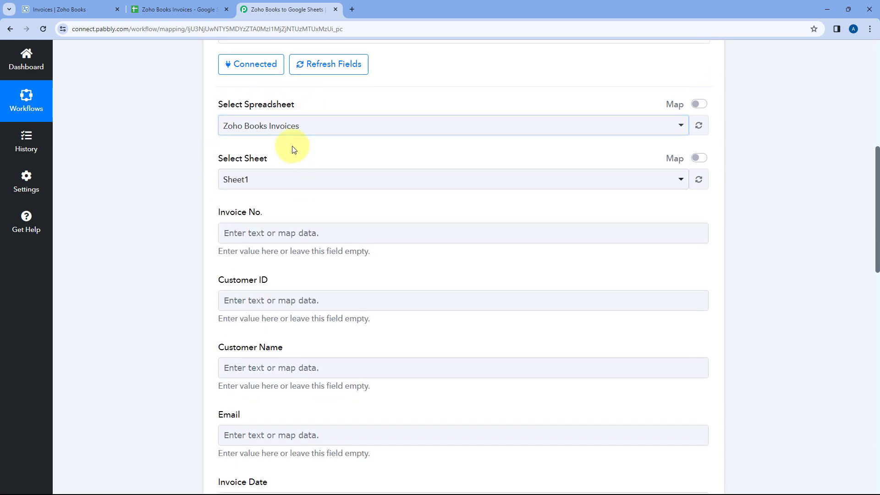
click(293, 180)
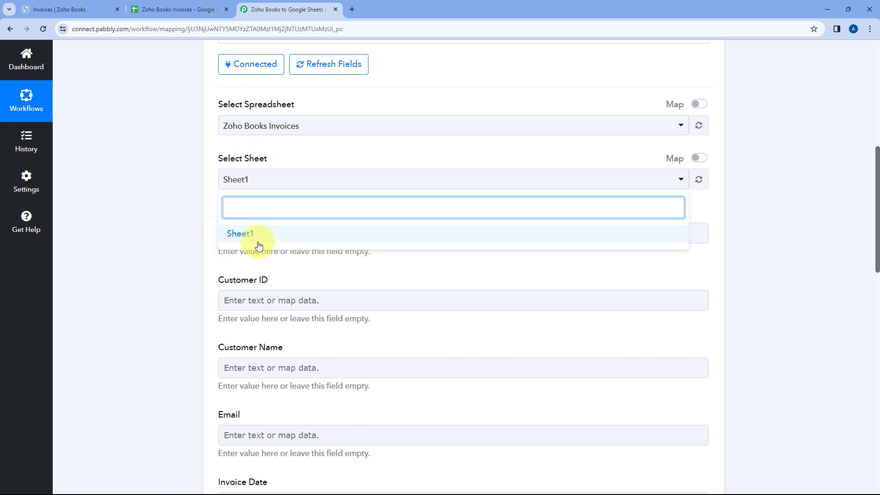
click(205, 6)
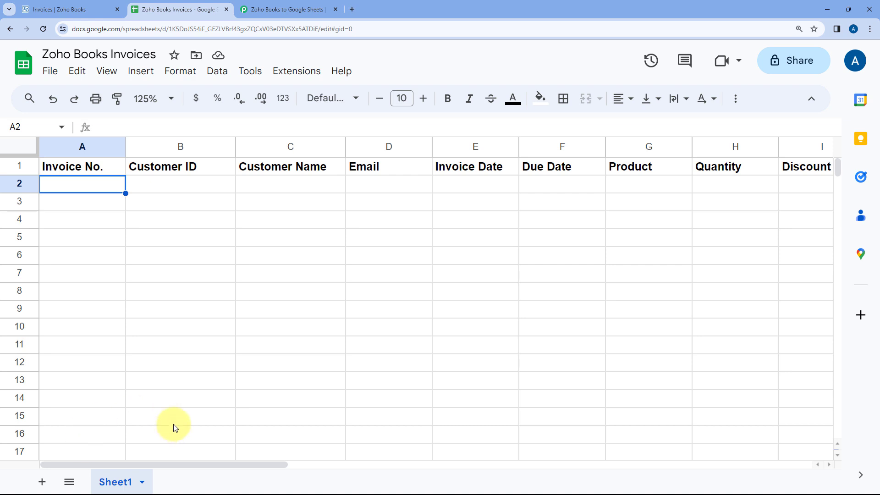
click(289, 10)
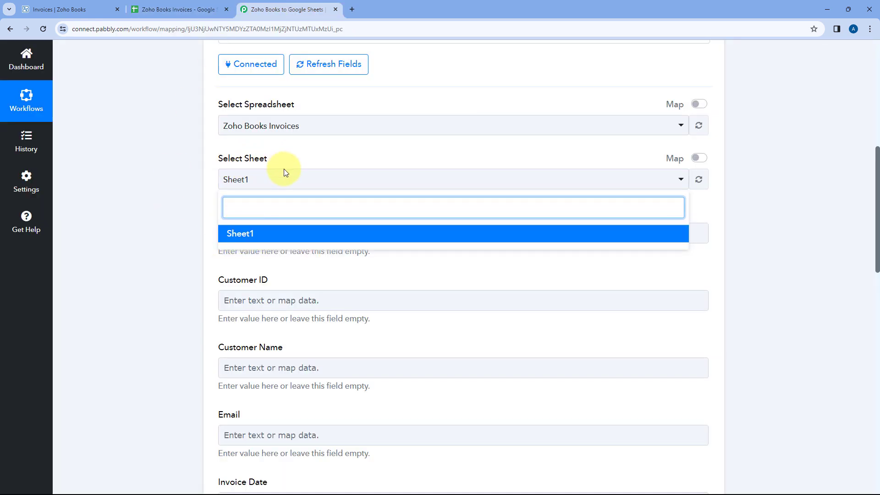
click(177, 8)
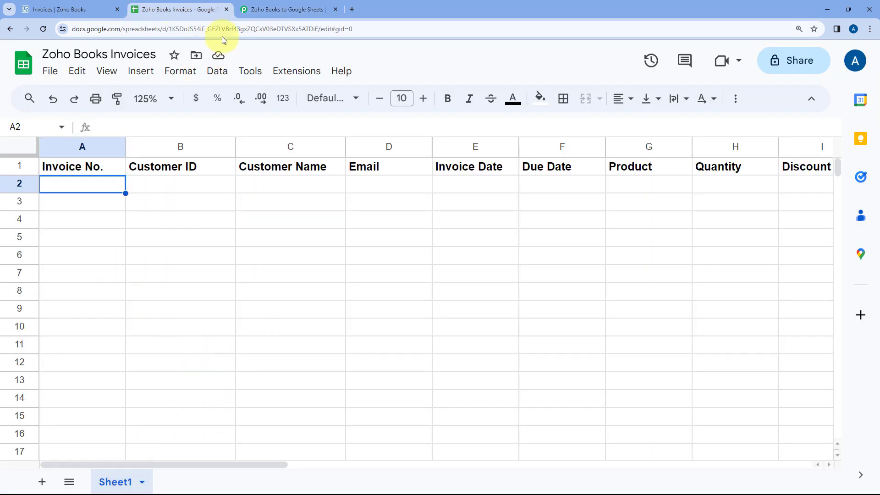
click(267, 7)
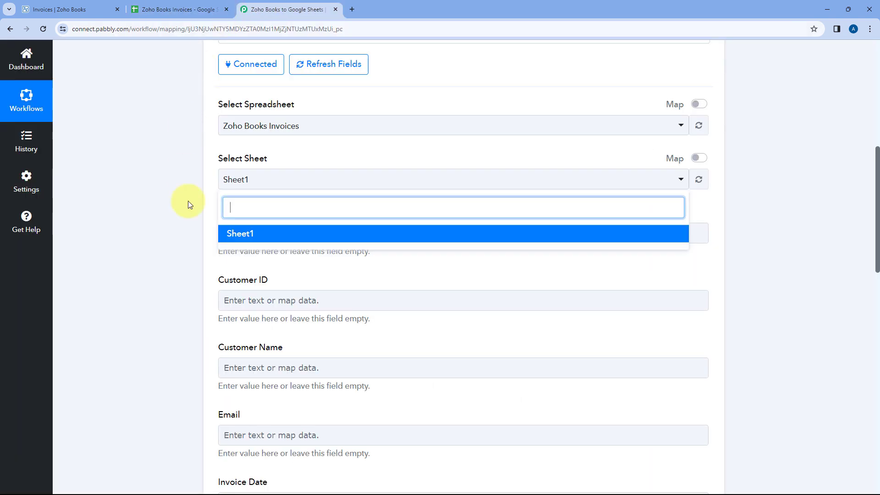
click(254, 235)
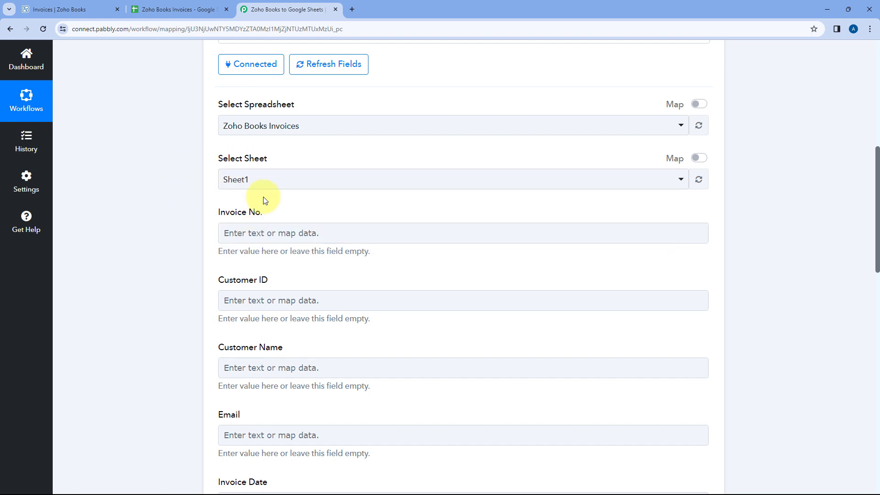
Compare the action's row fields, from Invoice No. onwards, with the column headers in the Zoho Books Invoices spreadsheet.
scroll(224, 163, down, 1)
scroll(201, 120, down, 5)
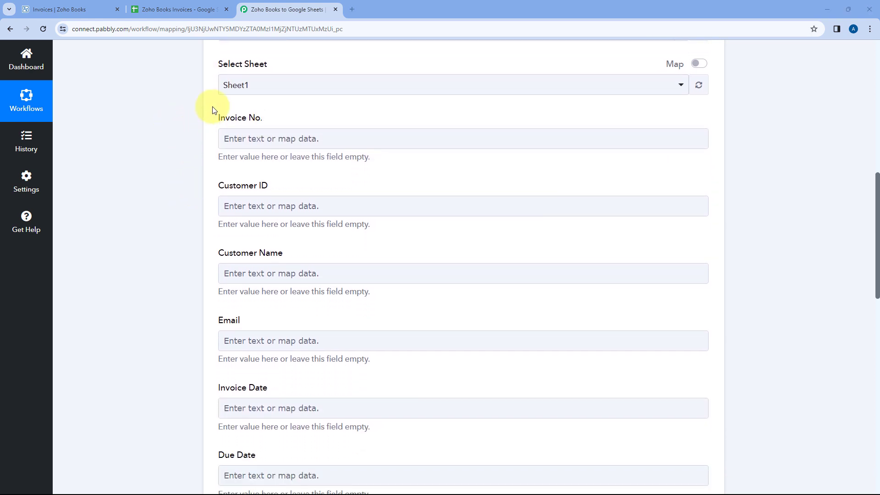
scroll(206, 206, down, 1)
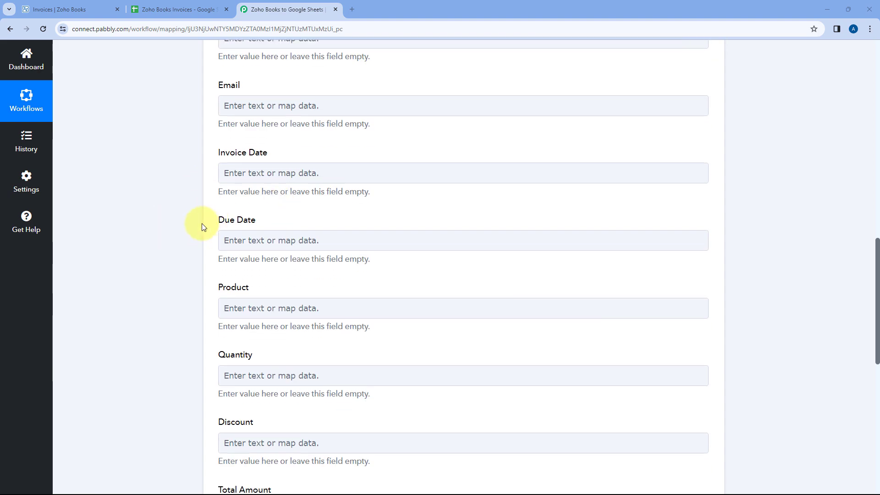
scroll(216, 243, up, 5)
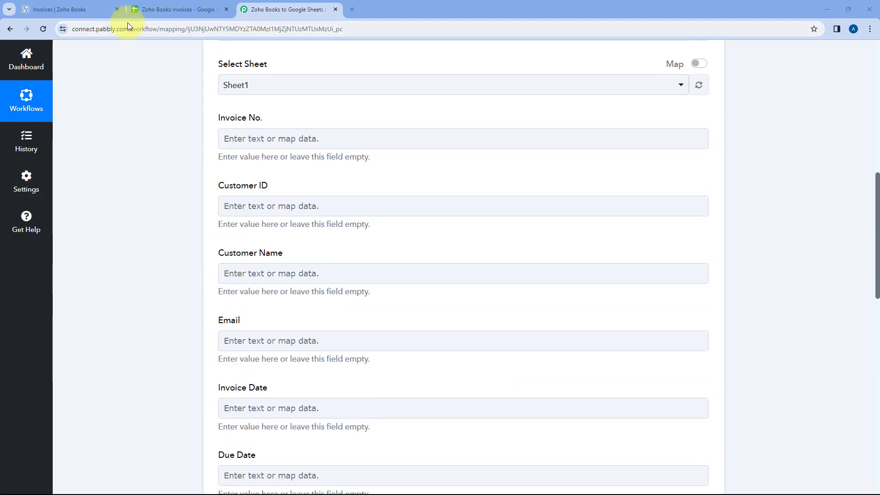
click(179, 9)
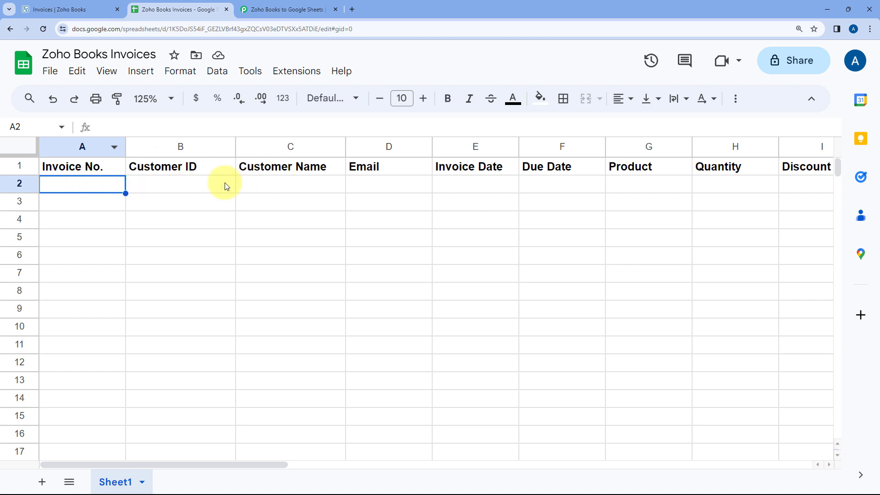
click(275, 9)
scroll(206, 145, down, 1)
scroll(206, 146, down, 1)
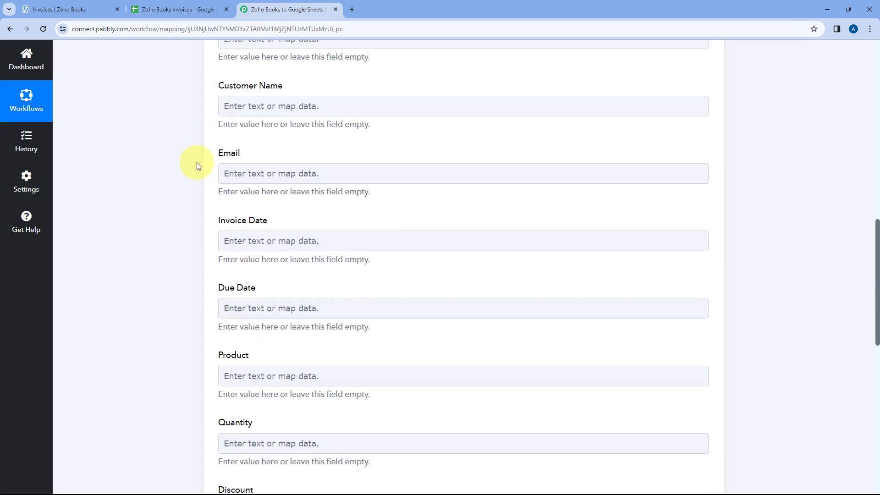
scroll(196, 161, up, 2)
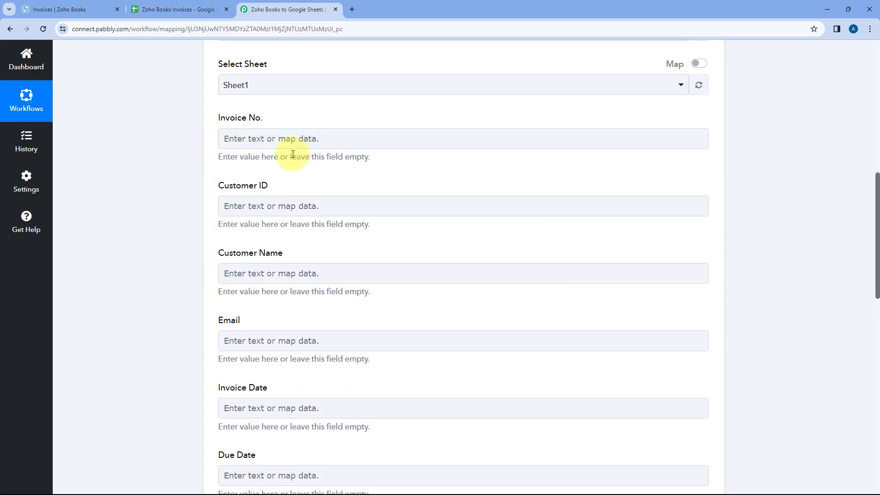
Review the Zoho Books trigger and the spreadsheet's Invoice No. column, and return to the action's Invoice No. field.
scroll(385, 231, up, 6)
scroll(395, 230, up, 2)
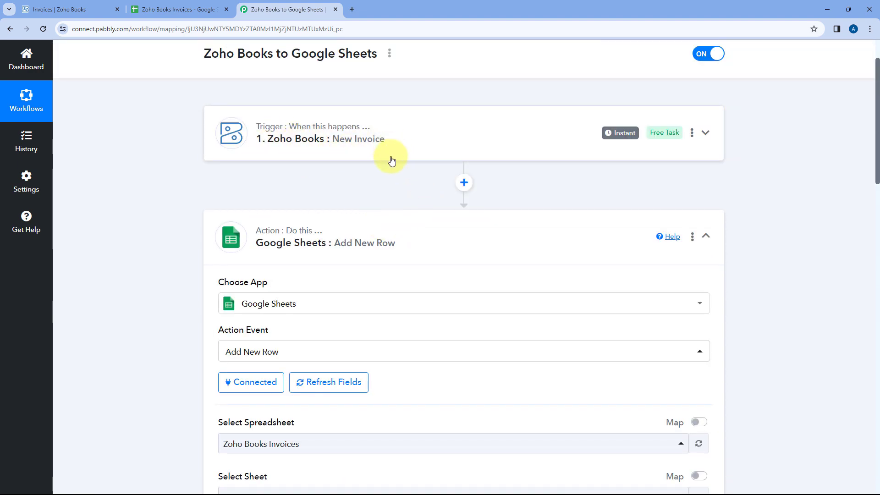
scroll(146, 191, down, 5)
click(177, 9)
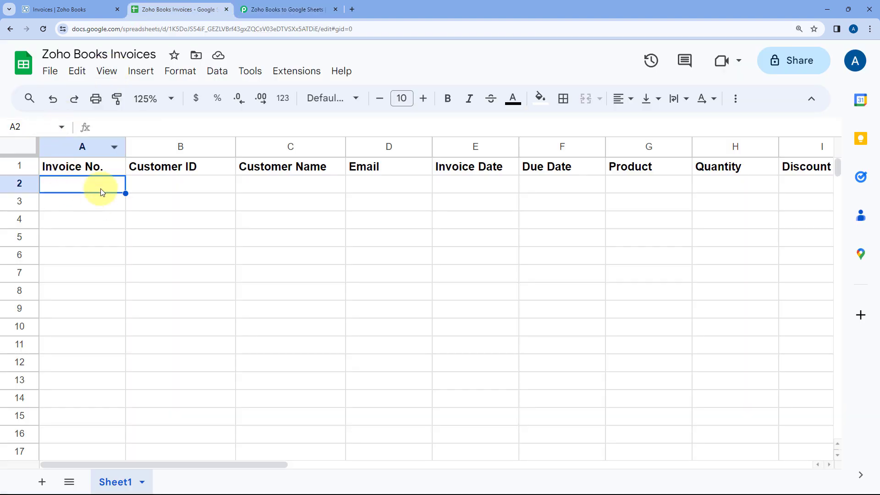
click(281, 13)
scroll(185, 190, down, 3)
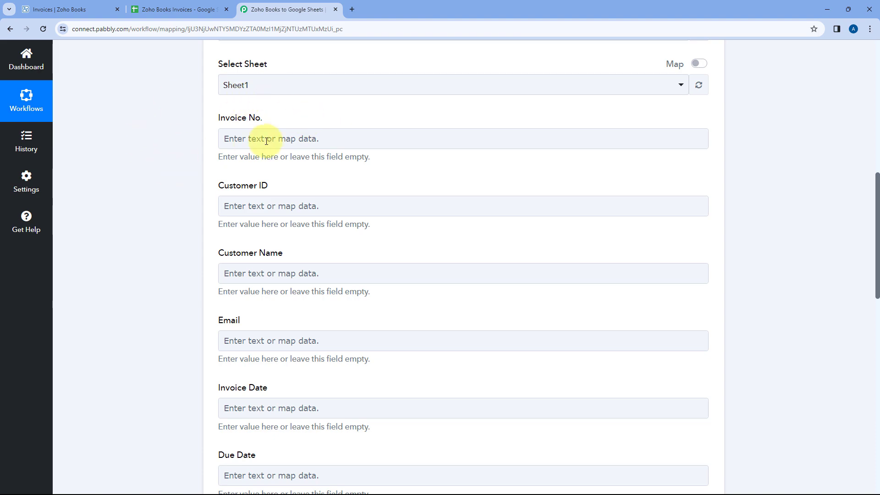
Examine the Invoice Invoice Number entry in the response received by the Zoho Books New Invoice trigger.
scroll(365, 130, up, 10)
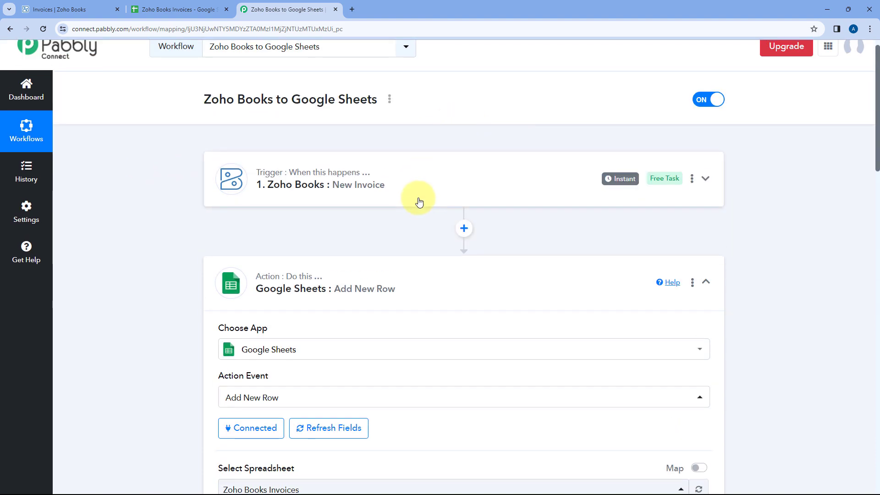
click(419, 202)
scroll(177, 189, down, 10)
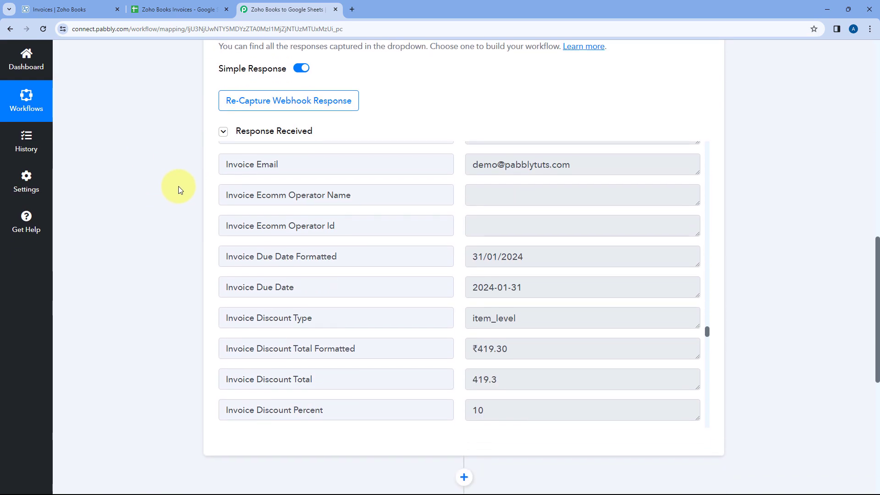
scroll(453, 256, up, 5)
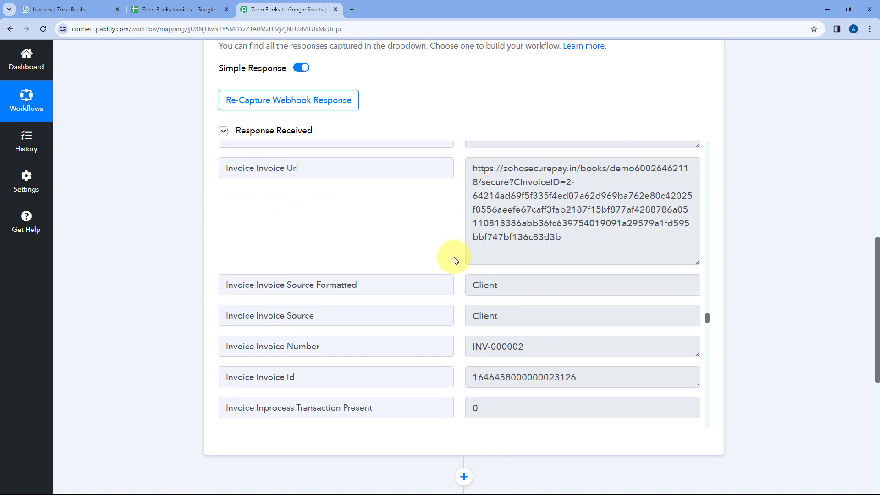
scroll(454, 260, down, 3)
drag(320, 254, 250, 254)
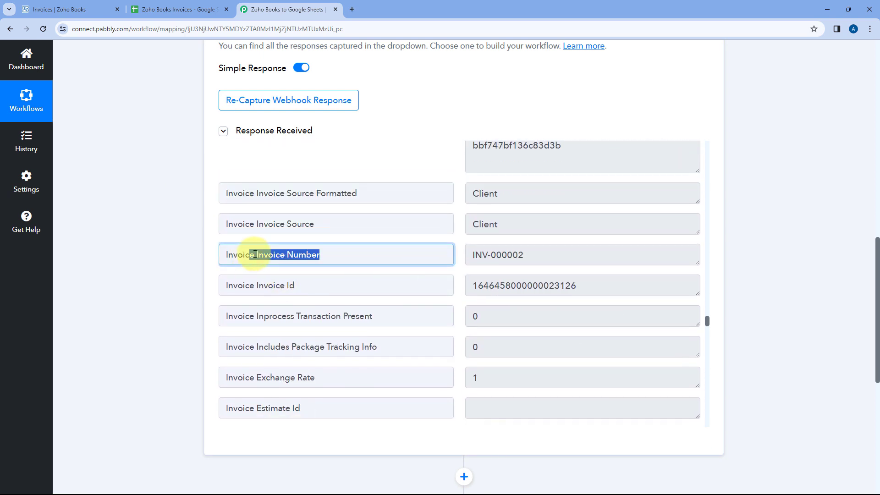
click(576, 247)
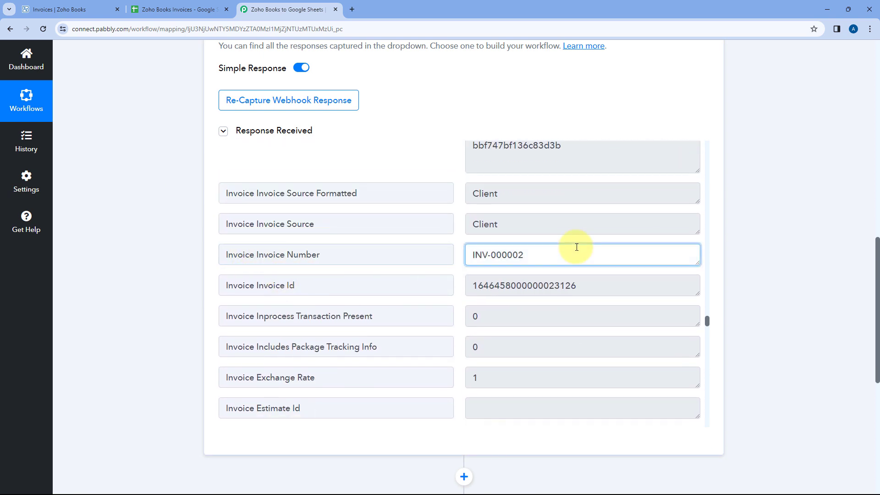
click(459, 233)
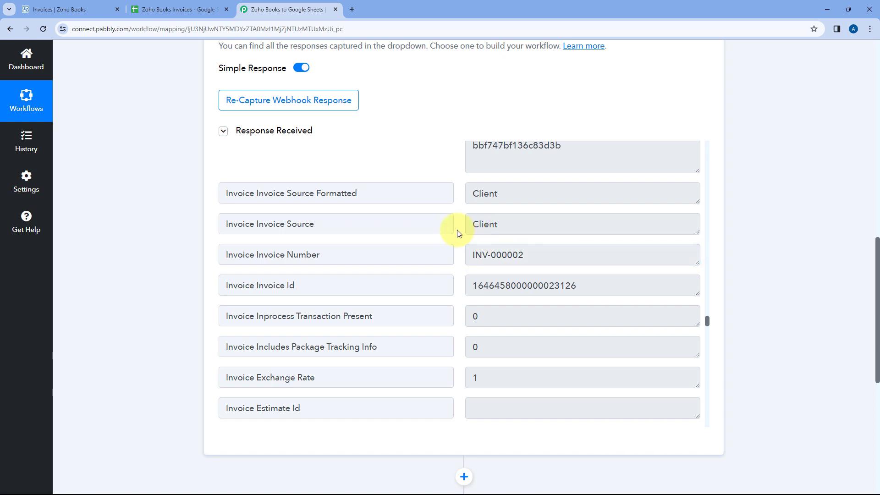
drag(536, 253, 456, 257)
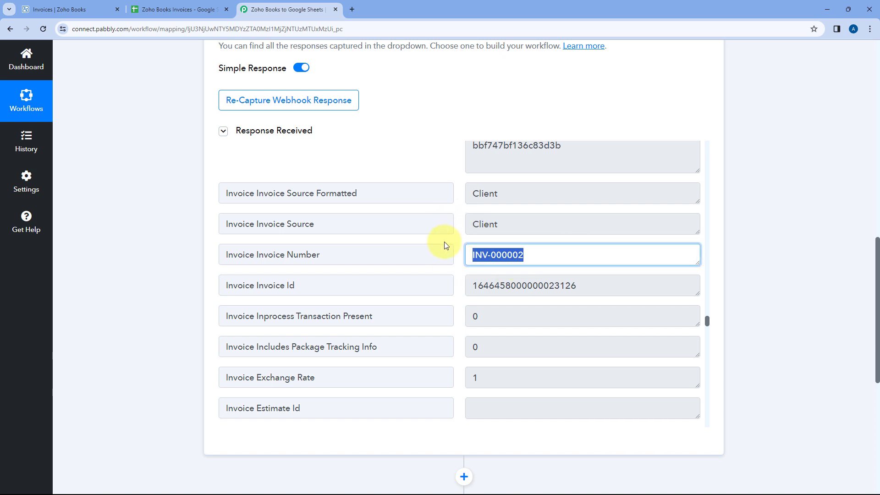
click(447, 251)
scroll(162, 274, down, 8)
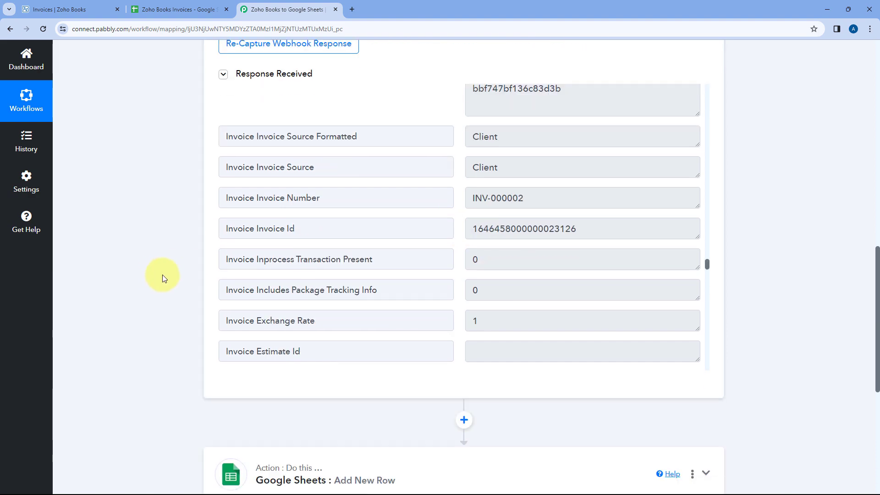
Map the Google Sheets action's Invoice No. field to Invoice Invoice Number from the Zoho Books New Invoice data.
click(369, 184)
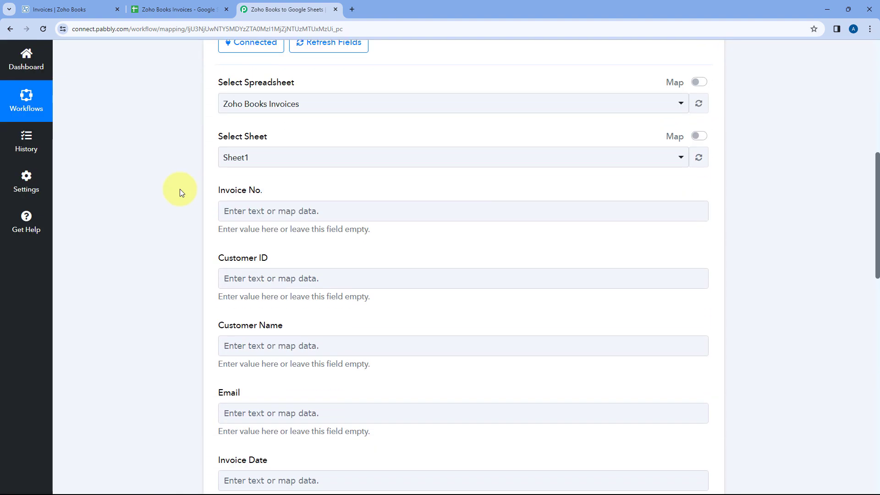
click(255, 210)
scroll(216, 202, down, 2)
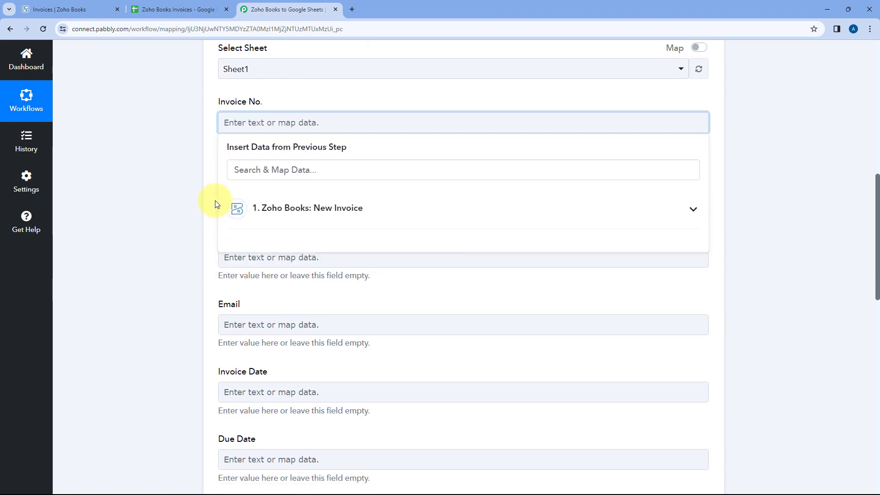
click(373, 202)
scroll(215, 201, down, 1)
scroll(211, 205, down, 2)
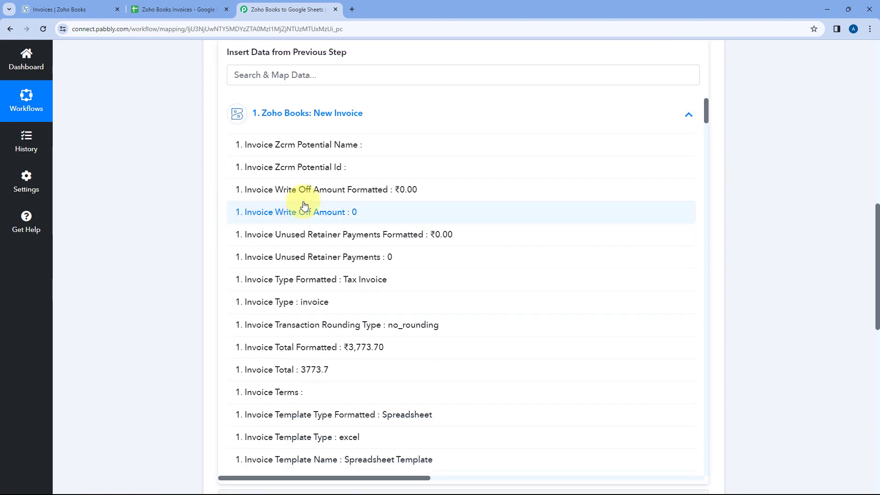
scroll(304, 202, down, 8)
scroll(321, 188, down, 5)
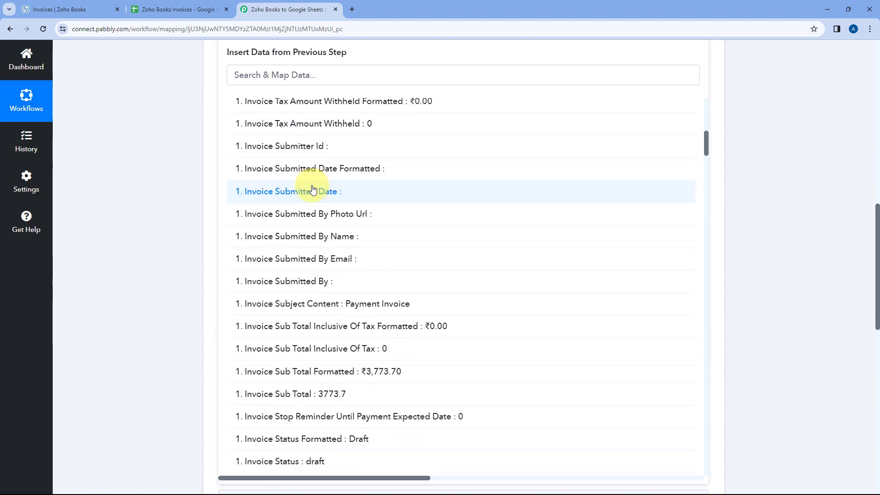
scroll(305, 197, down, 8)
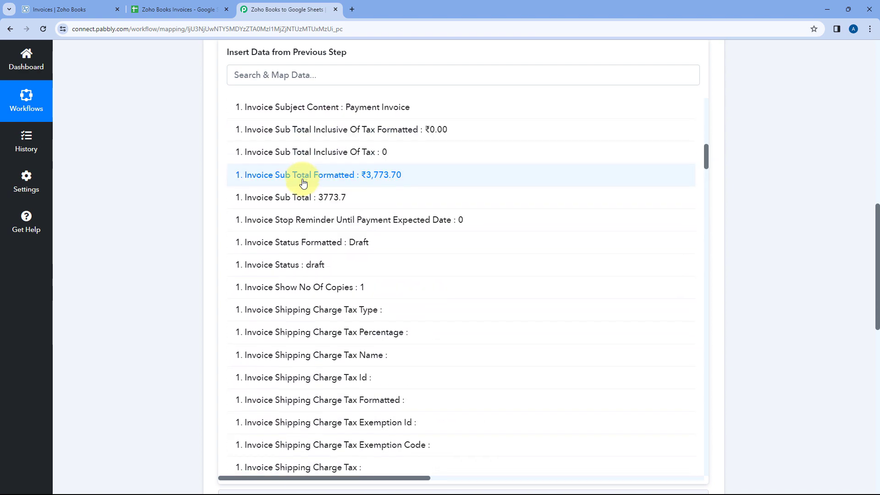
scroll(311, 207, down, 10)
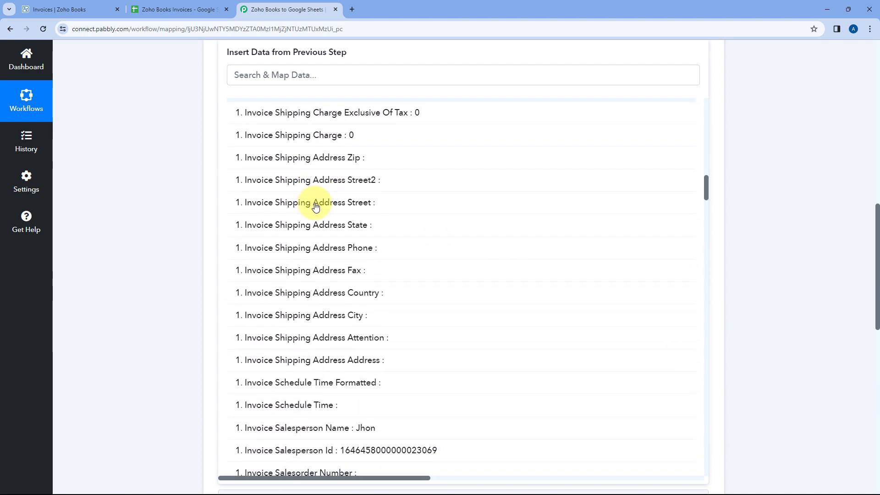
scroll(315, 208, down, 9)
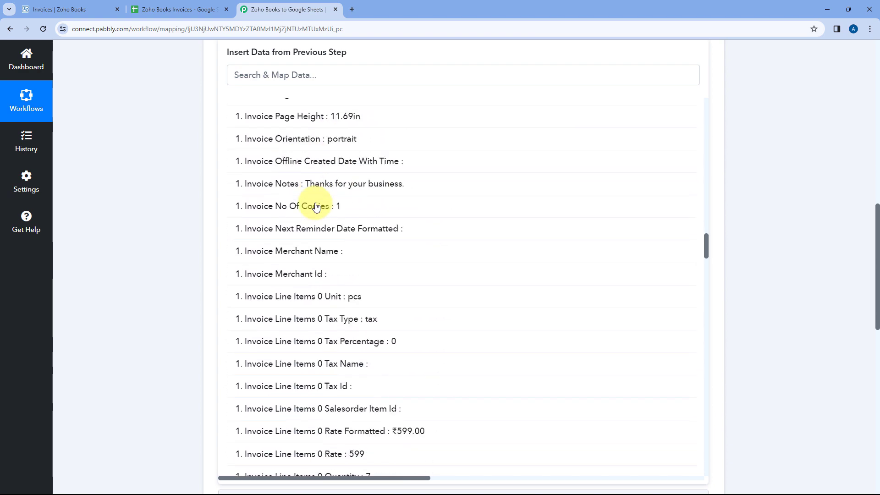
scroll(316, 207, down, 9)
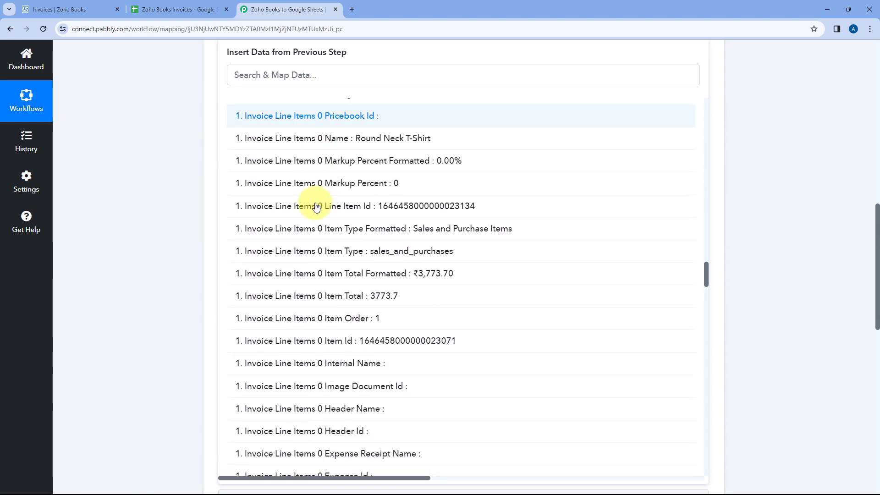
scroll(316, 207, down, 9)
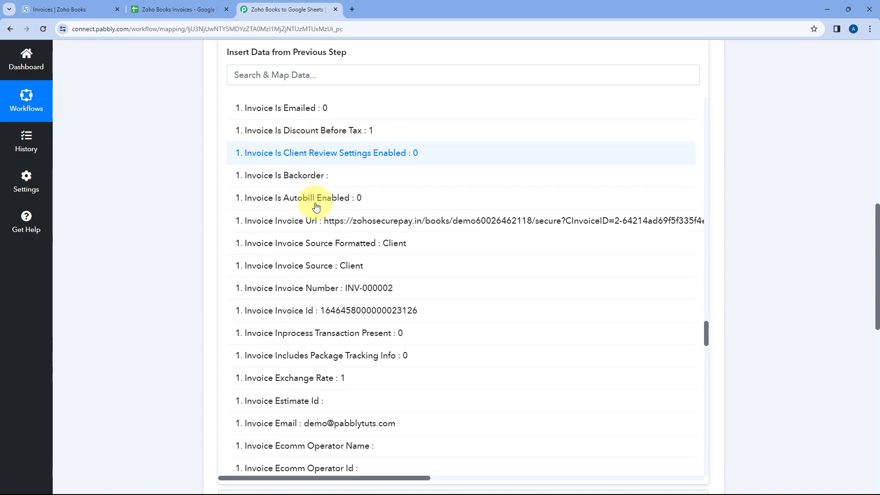
scroll(316, 207, down, 1)
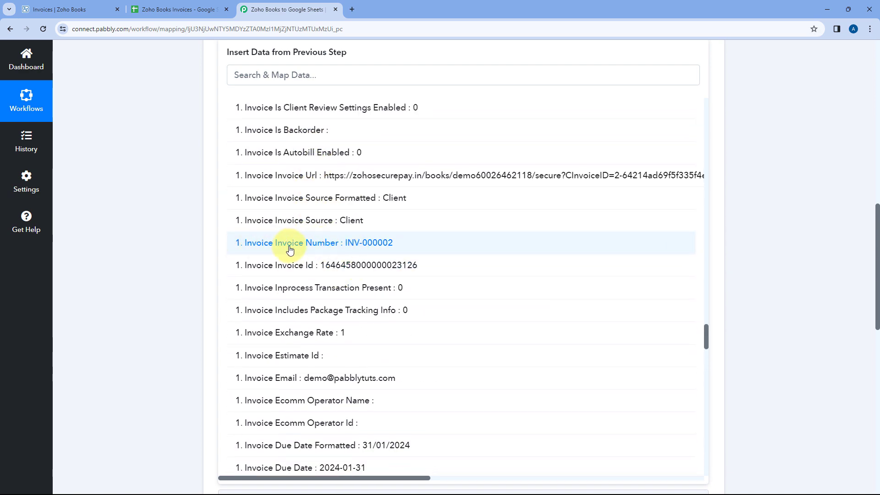
click(315, 247)
click(200, 199)
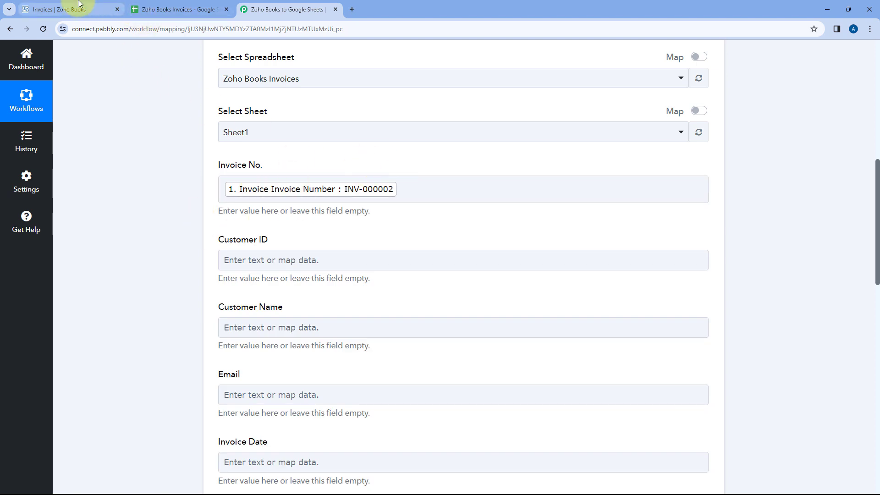
Check the Zoho Books invoices list and the spreadsheet's empty Invoice No. column, and return to the workflow.
click(110, 6)
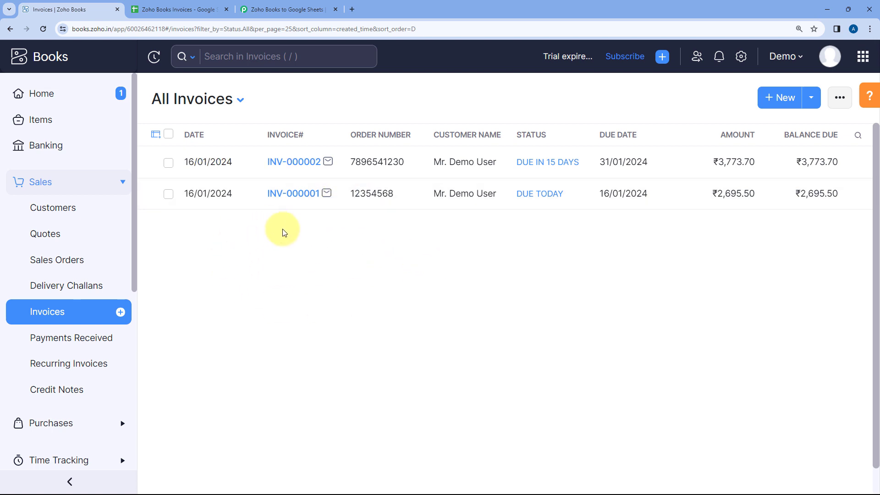
click(270, 4)
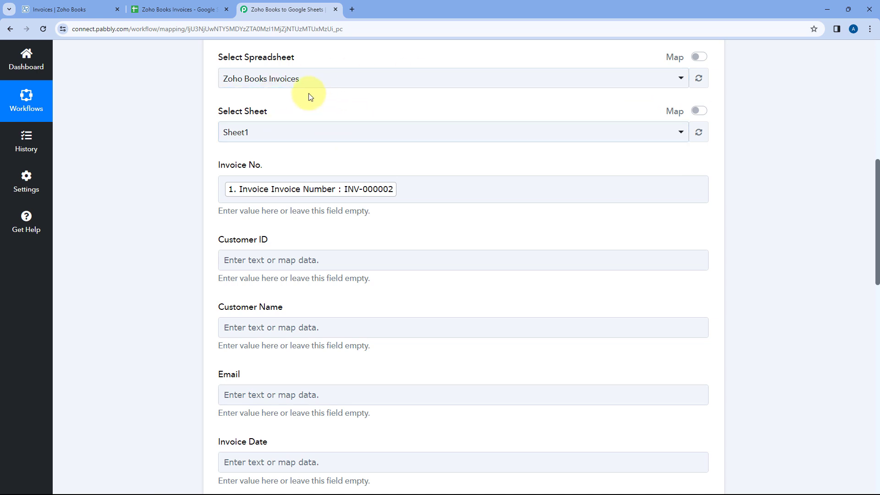
click(192, 4)
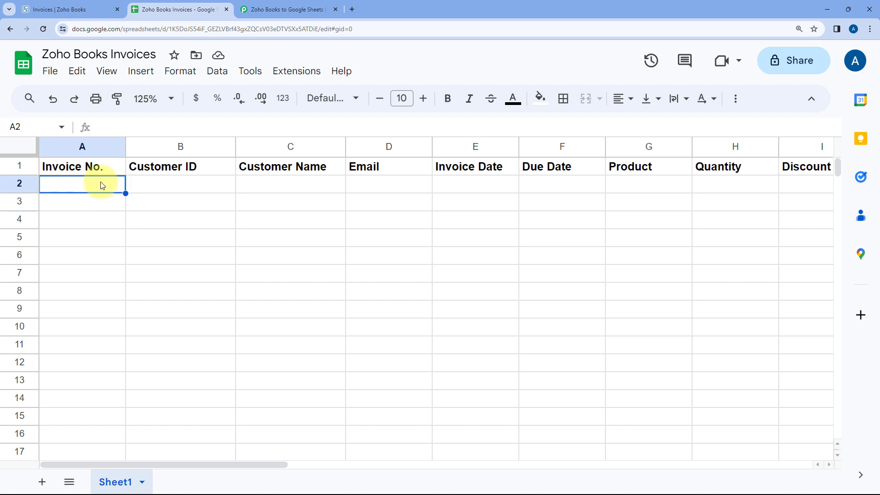
click(257, 9)
Search the trigger data for "Cus" and map Invoice Customer Id to the Customer ID field.
scroll(205, 129, down, 3)
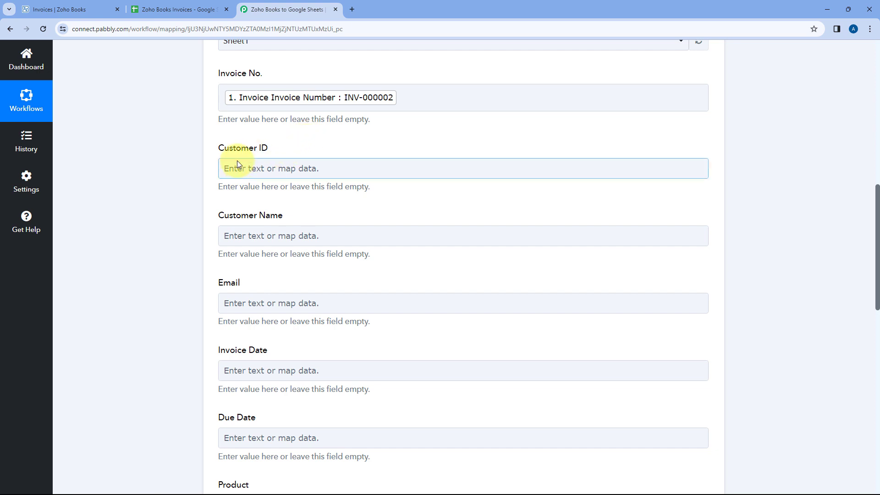
click(251, 167)
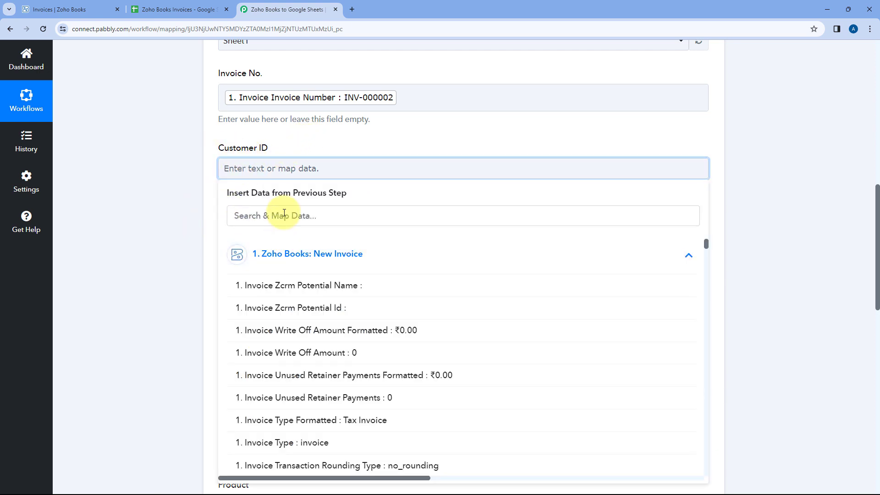
text(Cu)
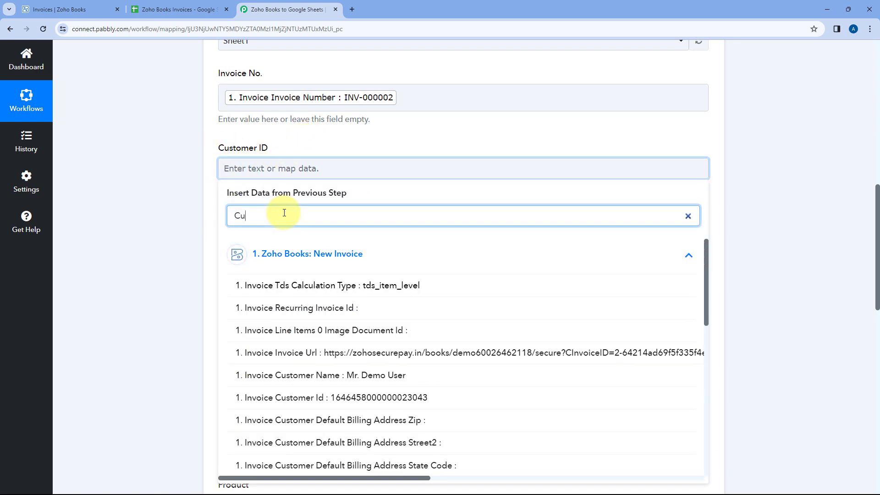
text(s)
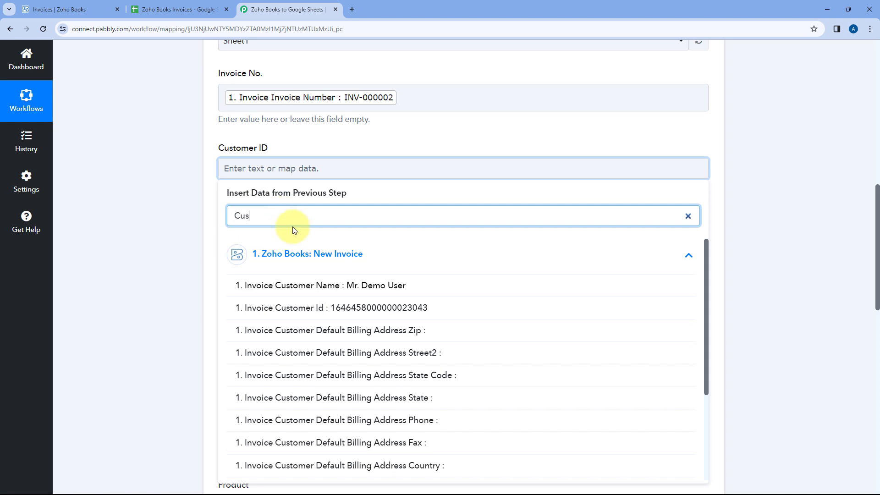
click(313, 307)
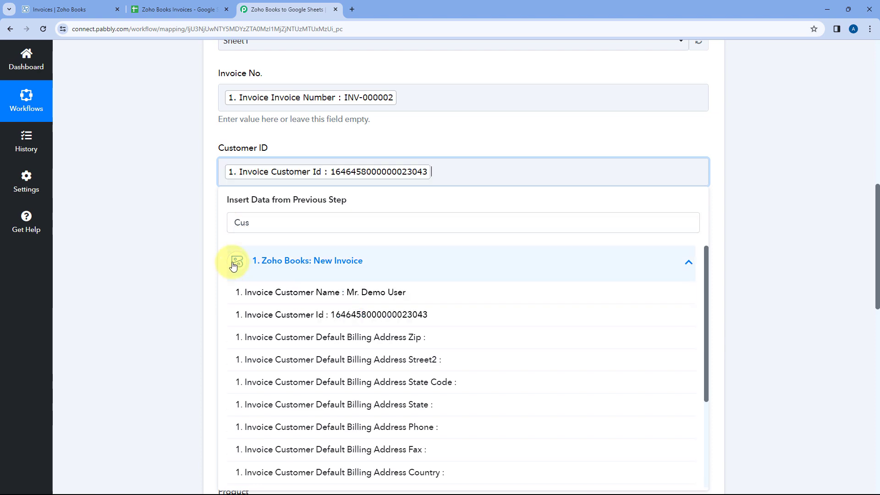
click(196, 206)
Search the trigger data for "Cus" and map Invoice Customer Name to the Customer Name field.
scroll(284, 172, down, 4)
click(268, 106)
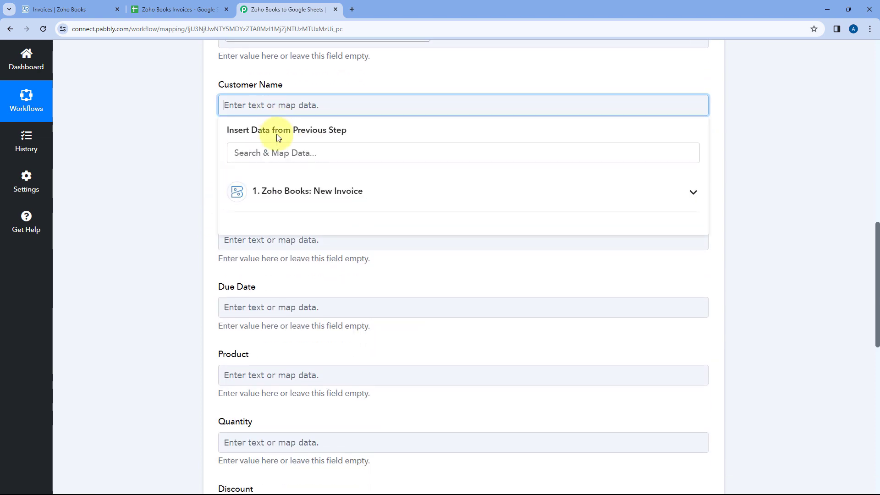
click(320, 190)
click(308, 152)
text(Cus)
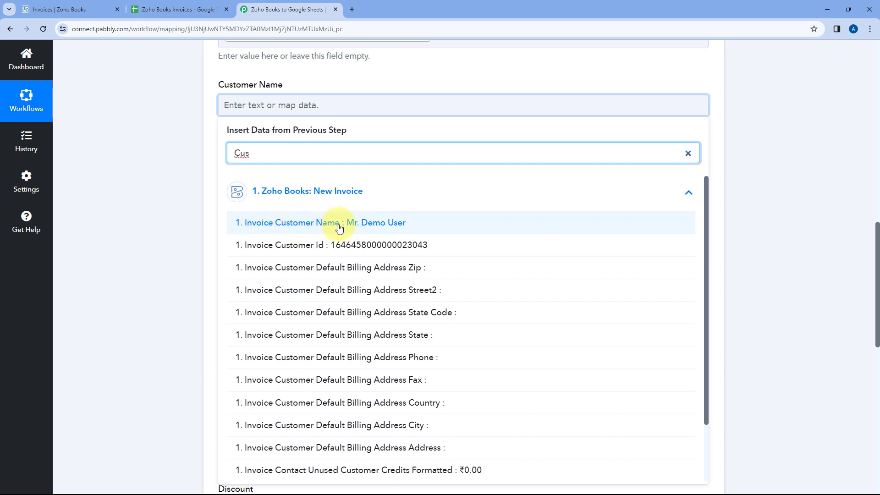
click(339, 228)
click(174, 166)
Search the trigger data for the email entry and map Invoice Email to the Email field.
click(275, 179)
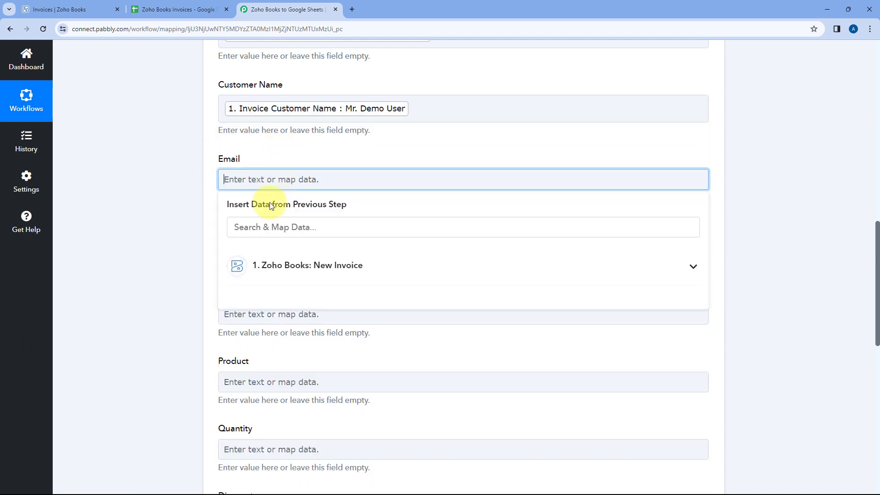
click(275, 226)
text(Em)
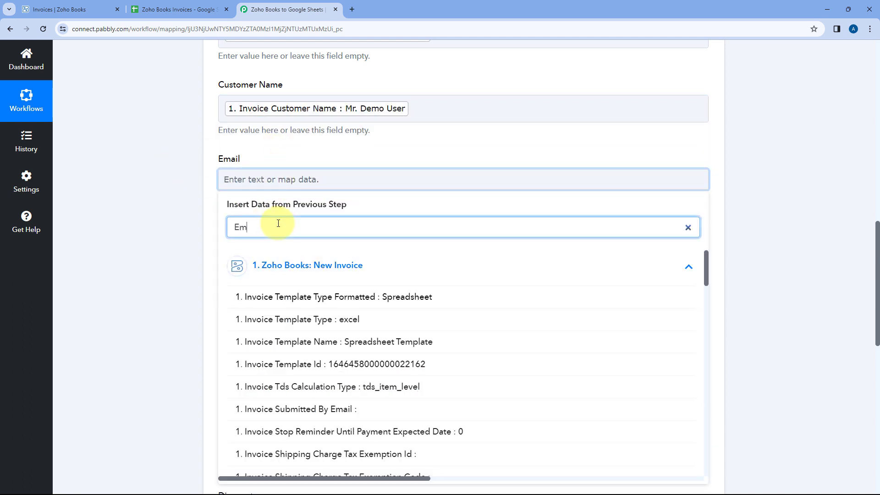
text(ail)
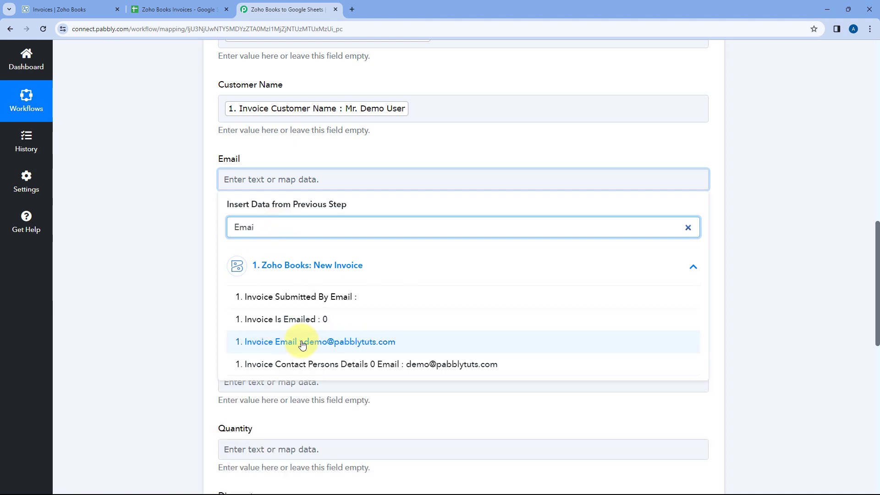
click(300, 348)
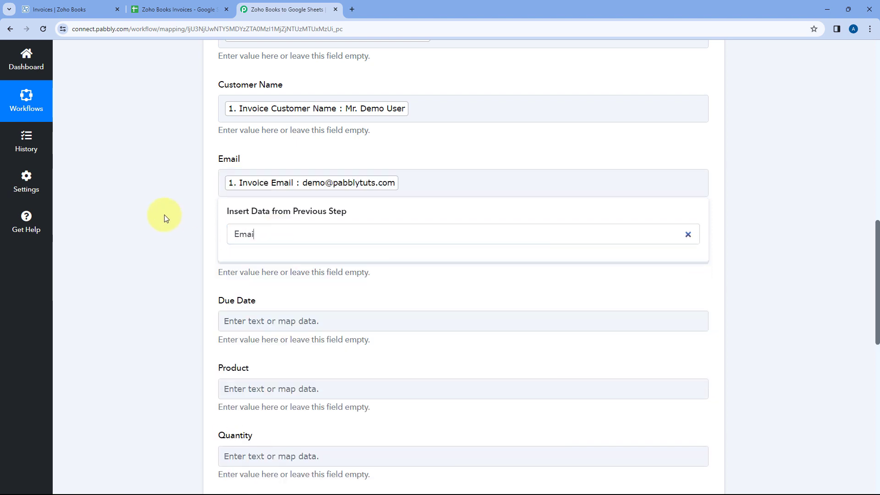
click(164, 215)
Search the trigger data for "Date" and map Invoice Date Formatted to the Invoice Date field.
scroll(164, 214, down, 2)
click(275, 158)
click(277, 259)
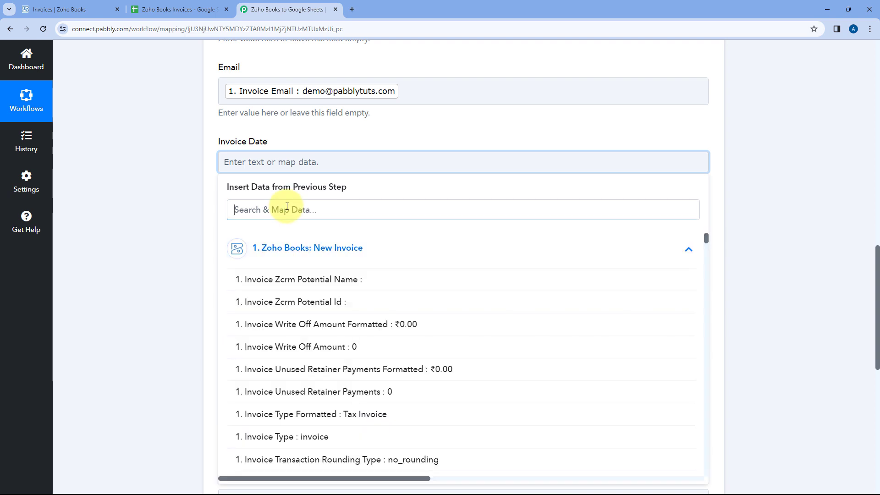
click(287, 207)
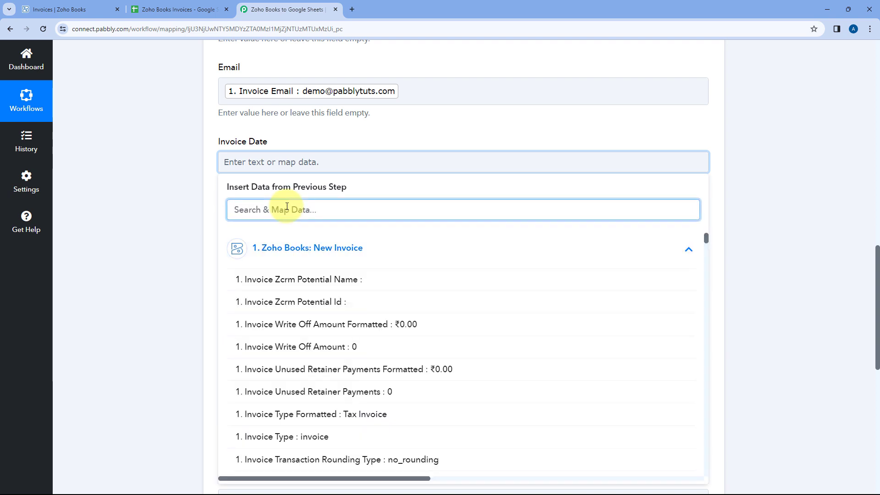
text(Date)
scroll(402, 289, down, 4)
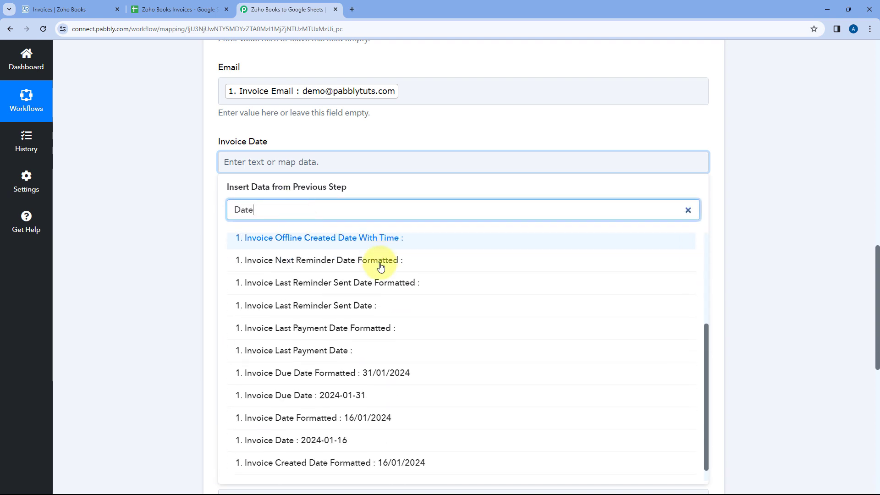
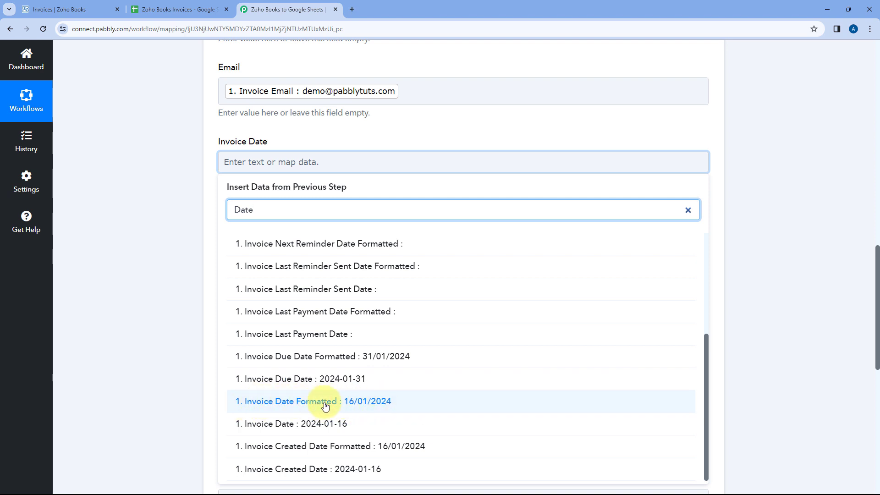
click(325, 405)
click(188, 257)
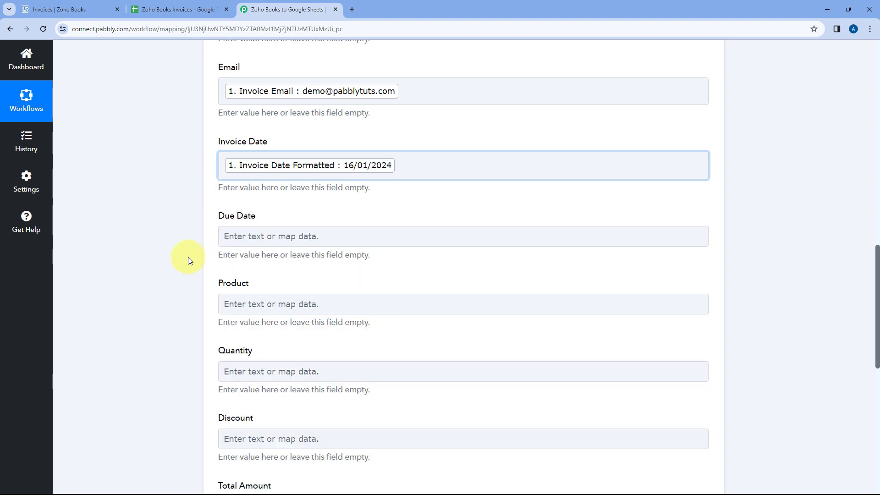
Search the trigger data for "Due" and map Invoice Due Date Formatted to the Due Date field.
scroll(187, 257, down, 2)
click(249, 140)
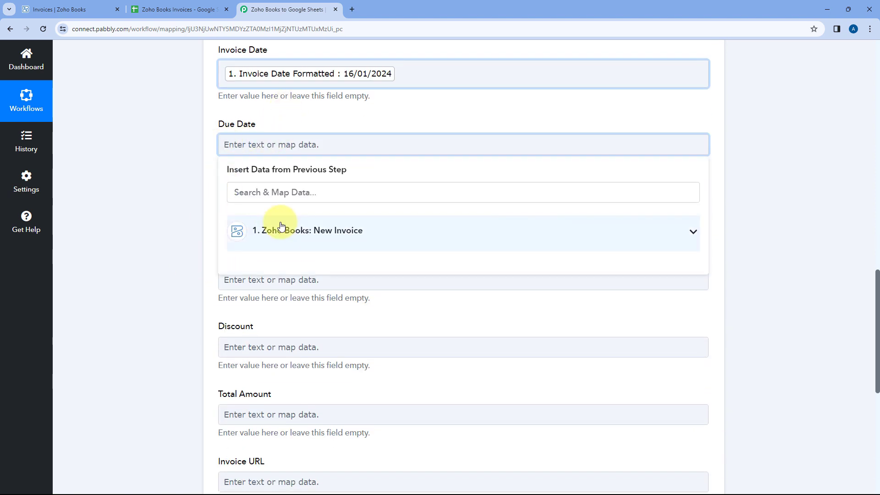
click(294, 193)
text(Due)
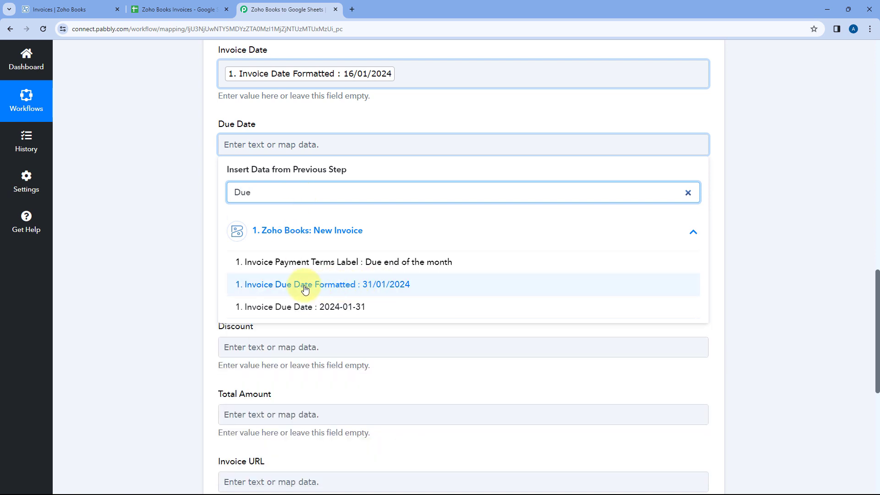
click(305, 285)
click(196, 212)
Expand the trigger data for the Product field and search it for "Pr".
scroll(196, 212, down, 2)
click(275, 128)
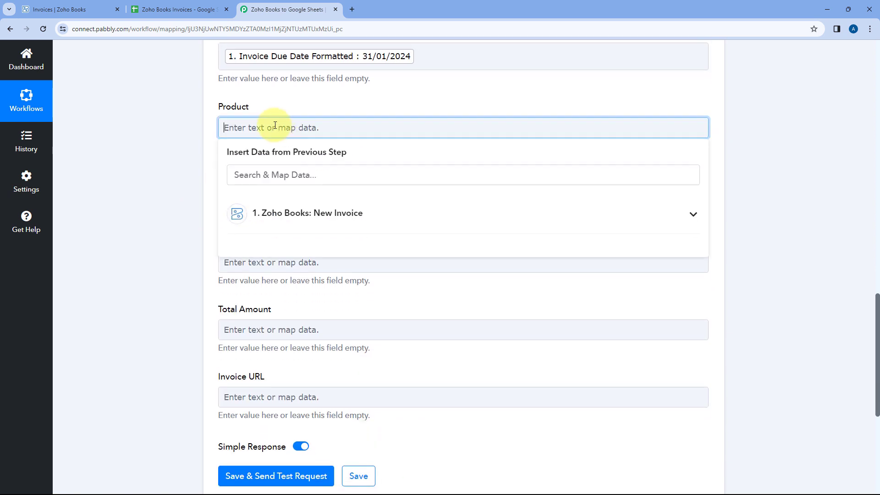
click(280, 211)
click(292, 175)
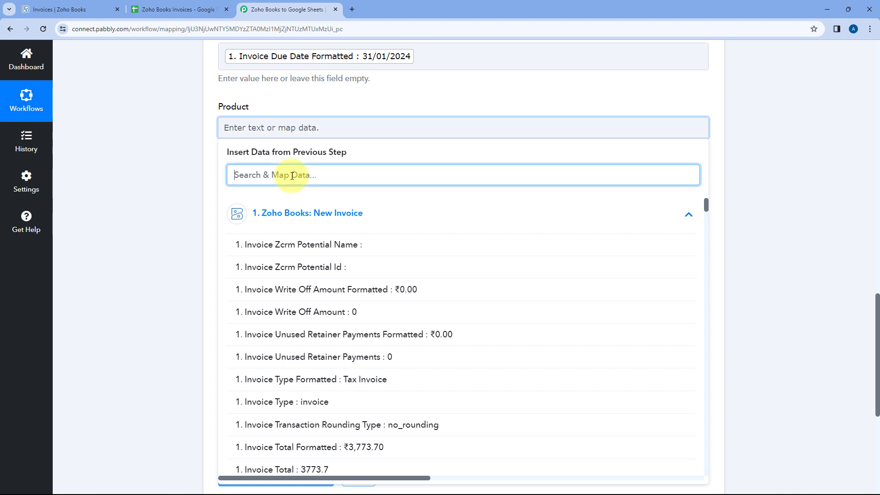
text(Int)
key(BackSpace)
text(P)
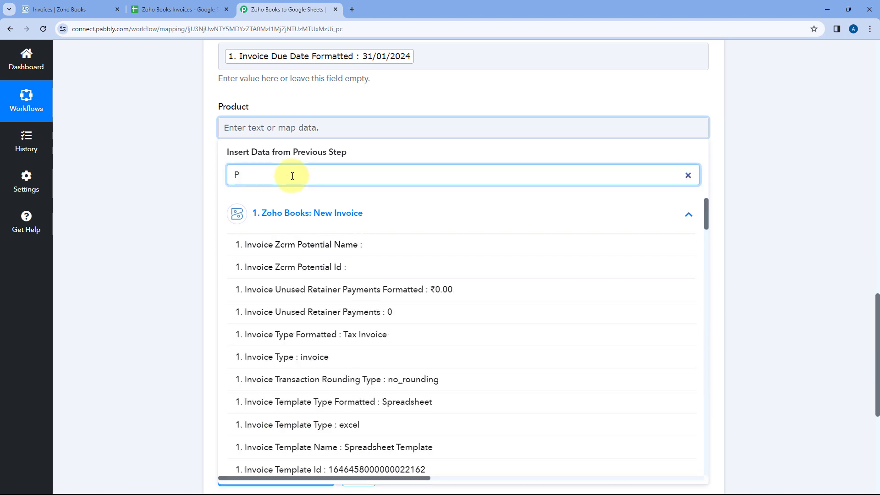
text(r)
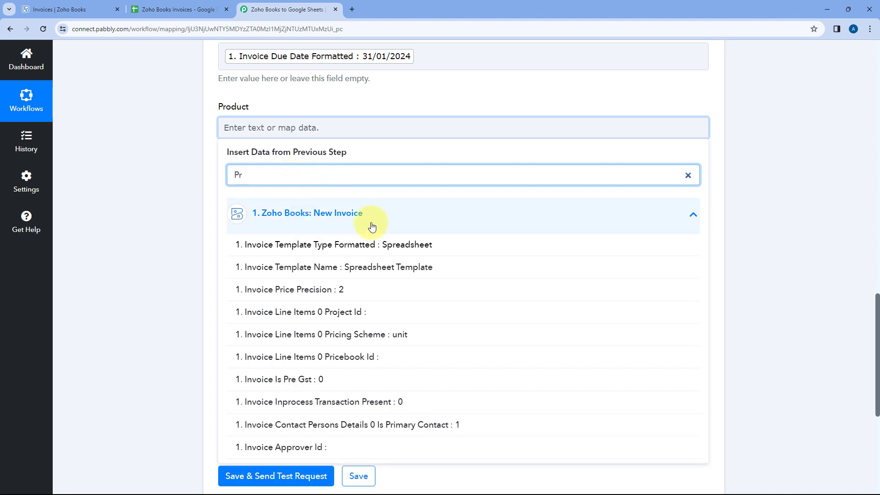
scroll(256, 263, down, 1)
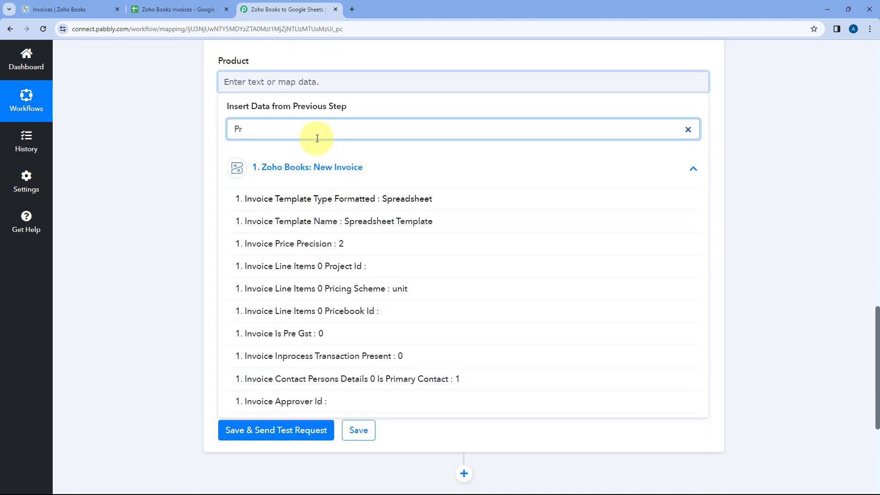
key(BackSpace)
key(BackSpace)
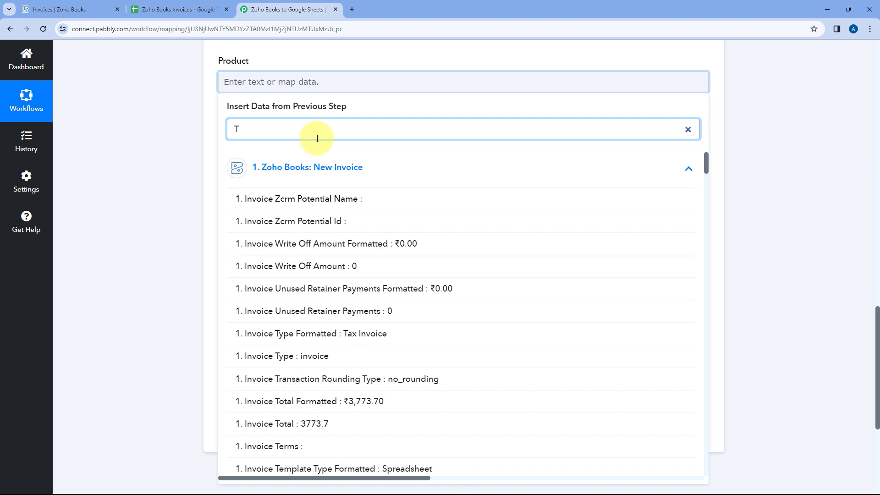
Search the trigger data for "T-" and map Invoice Line Items 0 Name to the Product field.
text(T-)
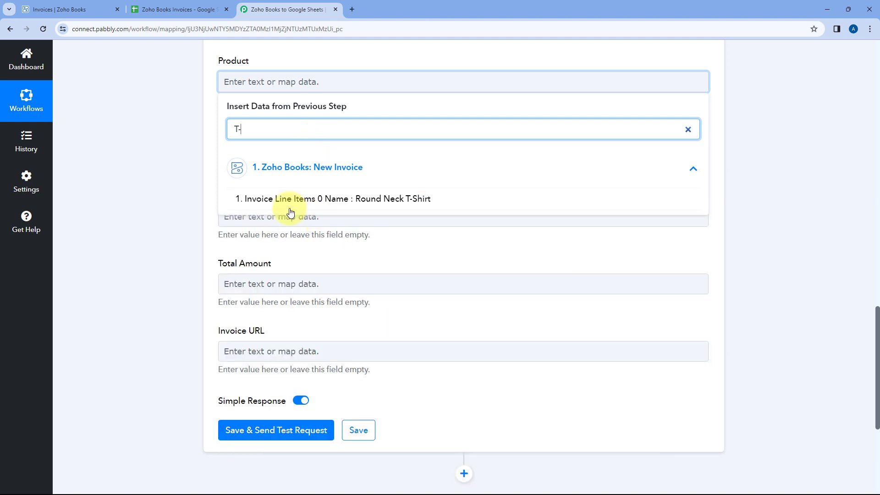
click(281, 198)
click(182, 127)
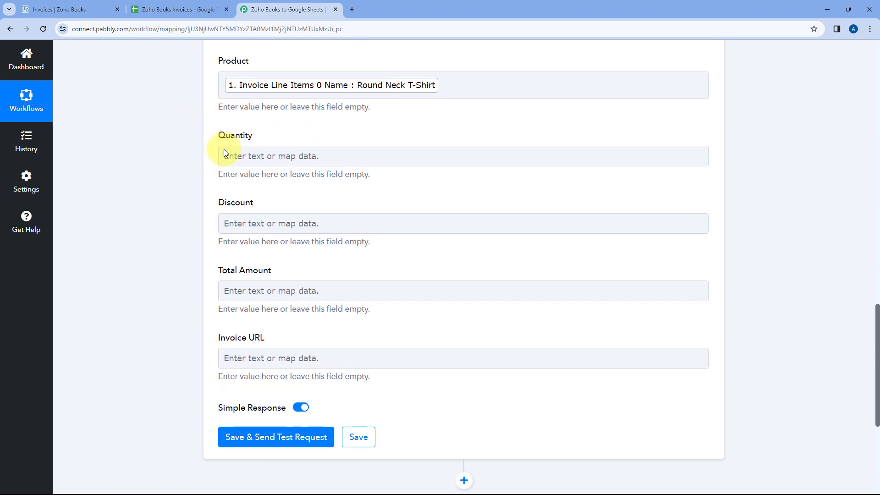
Search the trigger data for "Quant" and map Invoice Line Items 0 Quantity to the Quantity field.
click(267, 158)
text(Quant)
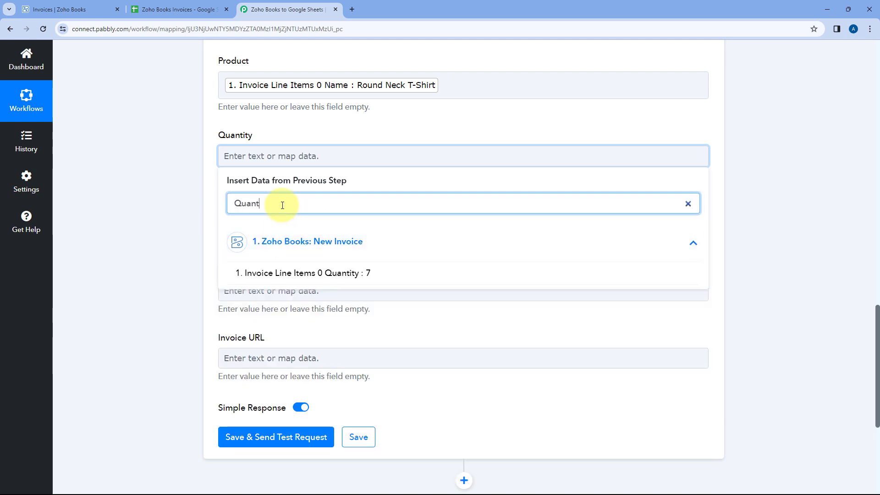
click(297, 273)
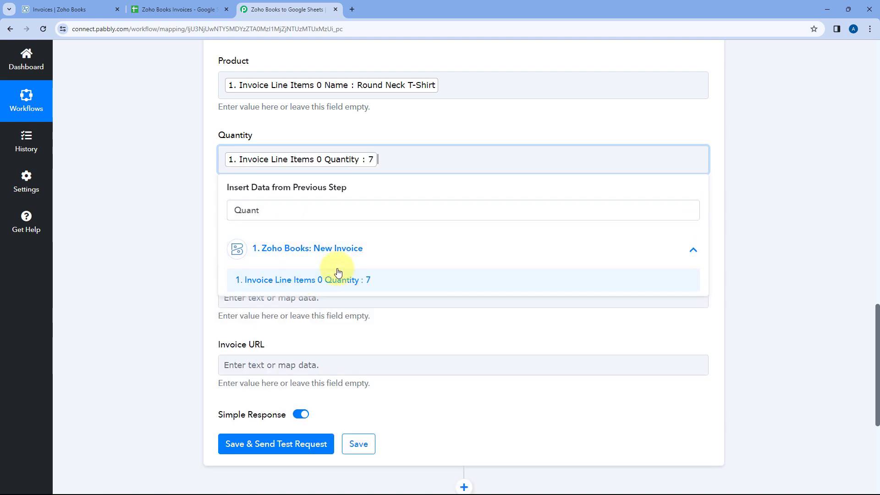
click(202, 143)
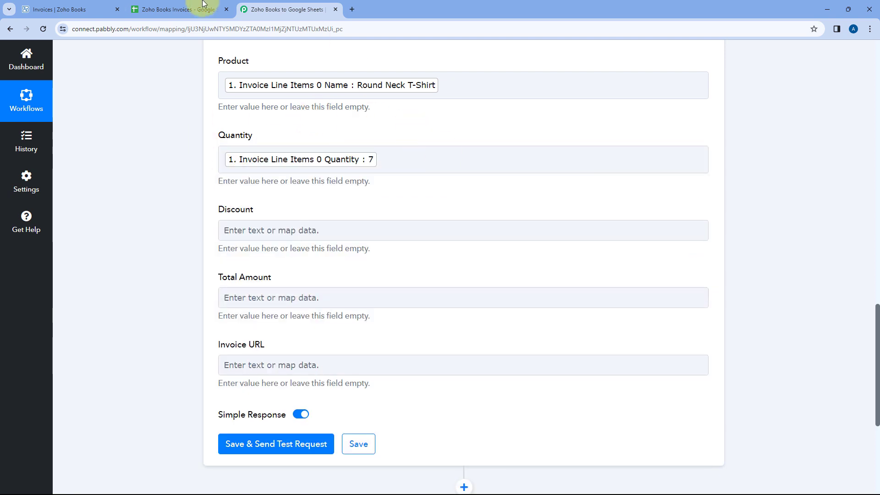
Check the invoices list in Zoho Books and return to the workflow's Quantity mapping.
click(25, 4)
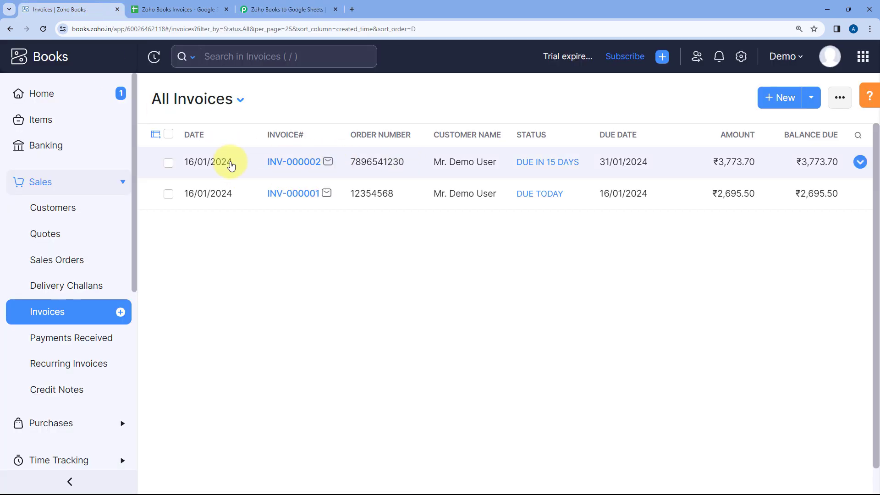
click(256, 8)
click(397, 157)
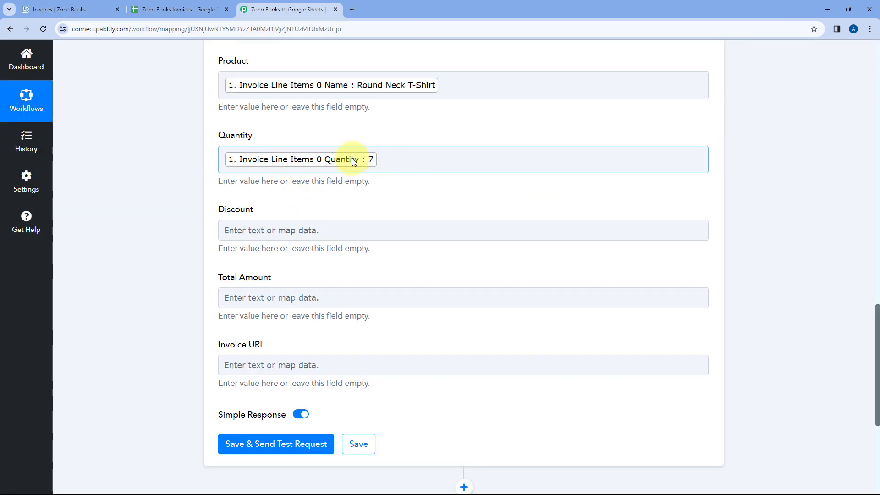
Search the trigger data for "Dis" and map Invoice Line Items 0 Discount Amount to the Discount field.
click(249, 229)
scroll(315, 263, down, 2)
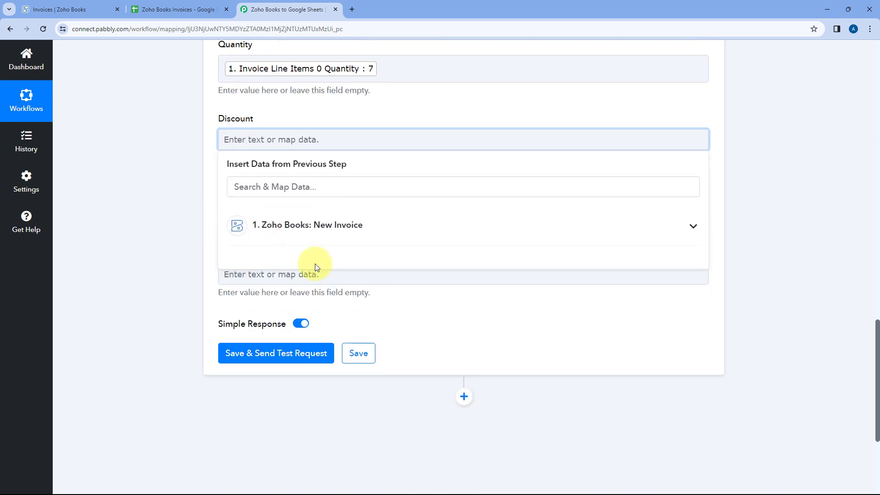
click(304, 192)
text(Dis)
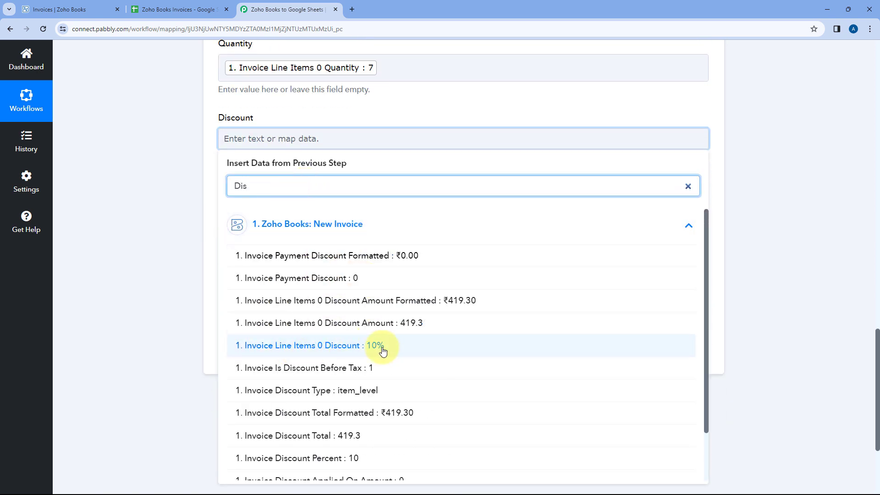
click(362, 320)
click(118, 160)
Search the trigger data for "Amo" to find an entry for the Total Amount field.
click(250, 211)
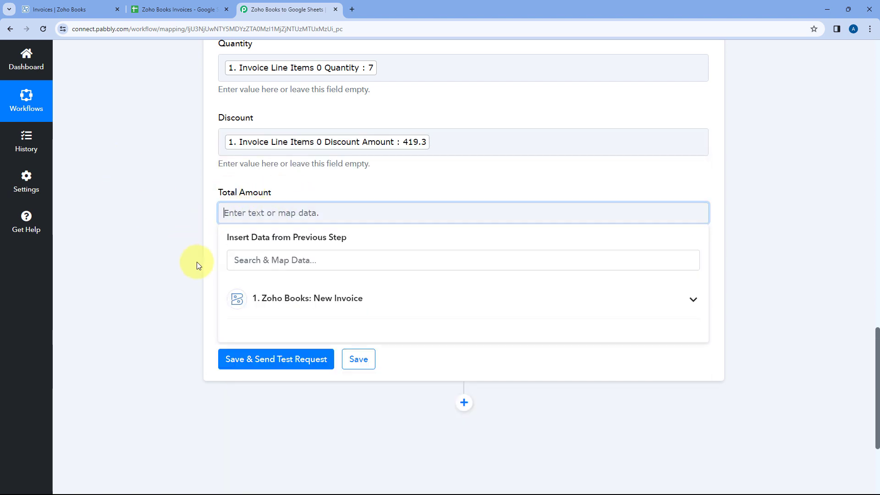
click(293, 253)
text(Amo)
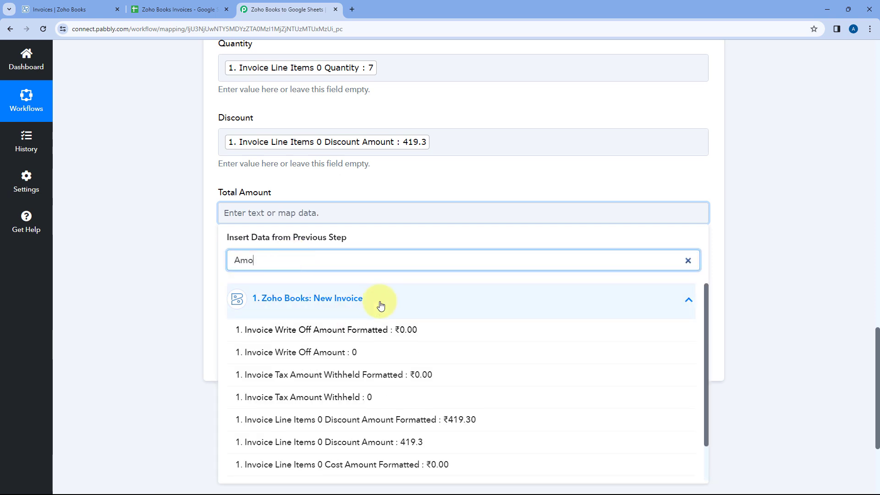
scroll(361, 316, down, 3)
scroll(353, 336, down, 2)
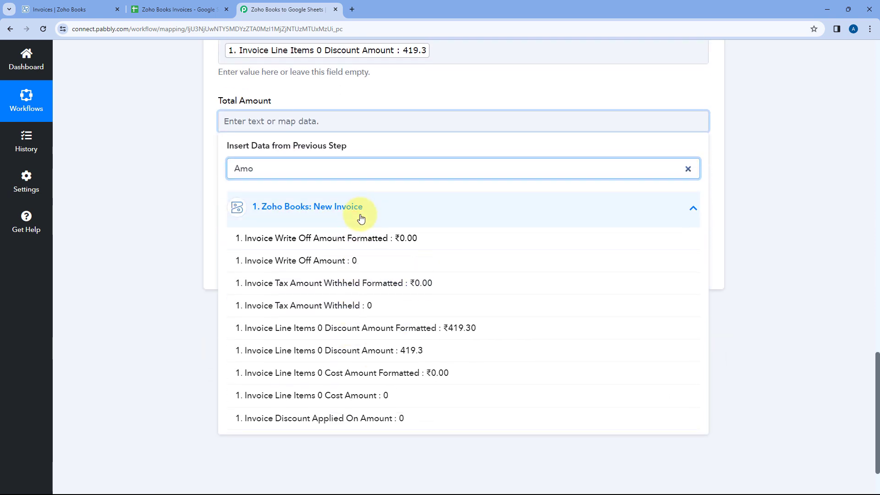
key(BackSpace)
key(BackSpace)
key(BackSpace)
Search the trigger data for "To" and map Invoice Total Formatted to the Total Amount field.
text(To)
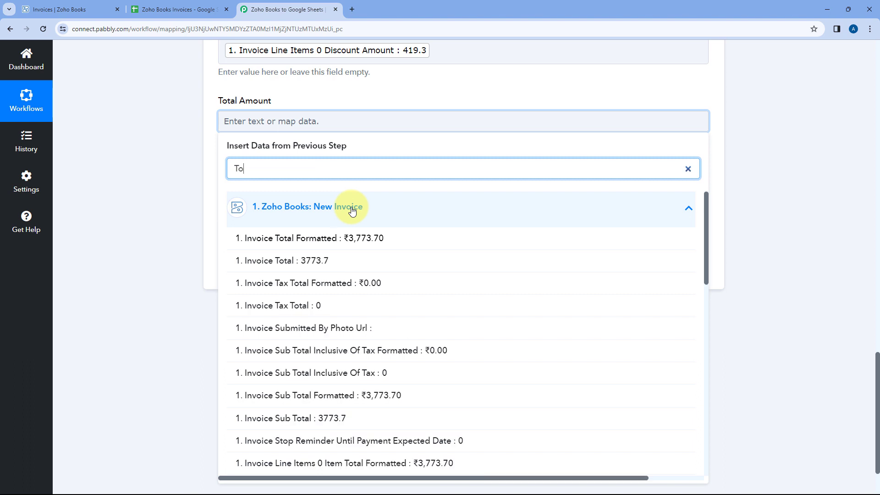
click(324, 238)
click(182, 191)
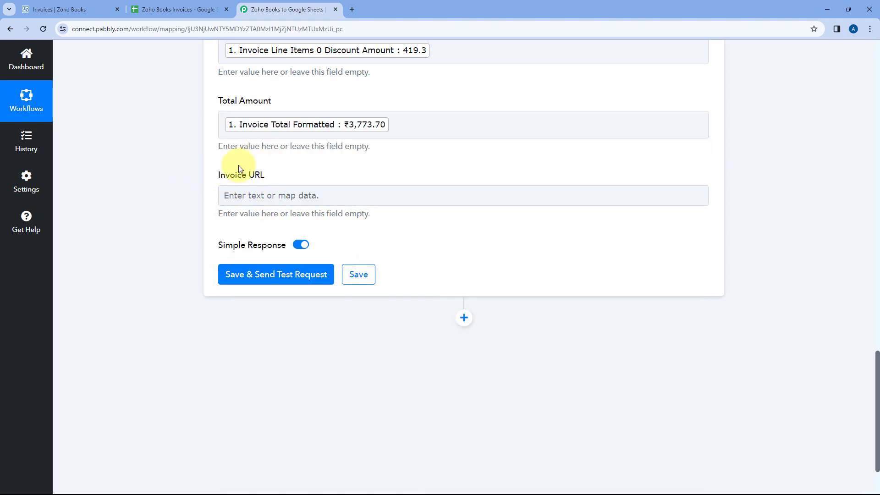
Check the Zoho Books invoices list, then search the workflow's trigger data for "URL" and map Invoice Invoice Url to the Invoice URL field.
click(91, 9)
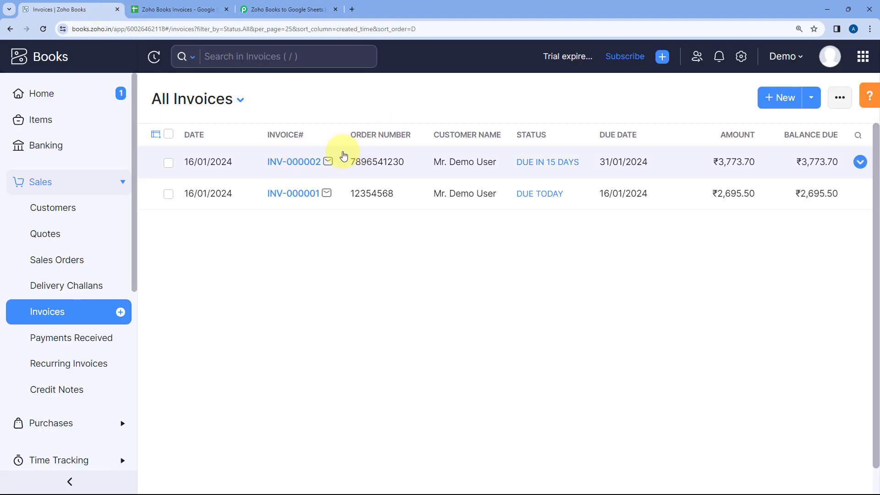
click(288, 9)
click(293, 193)
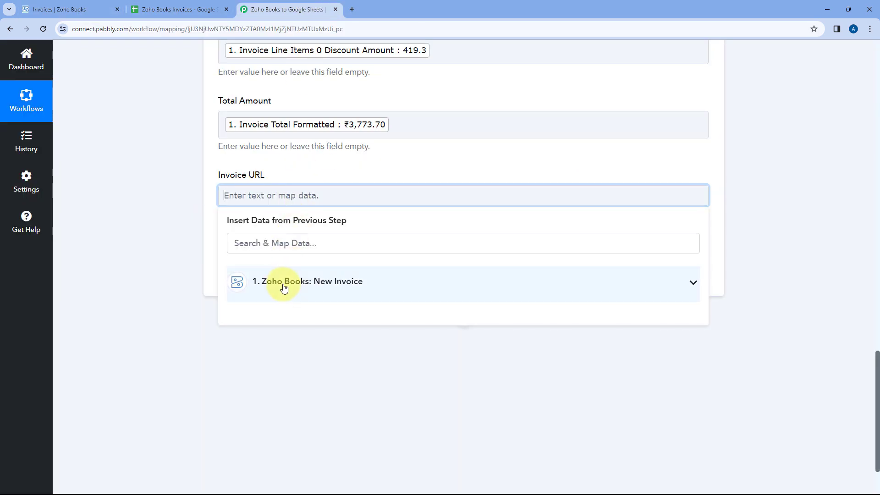
click(284, 282)
click(286, 245)
text(UR)
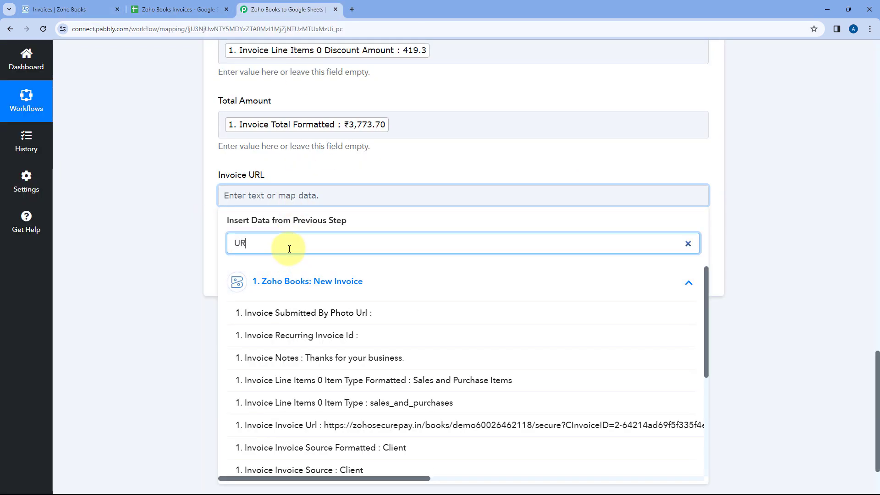
text(L)
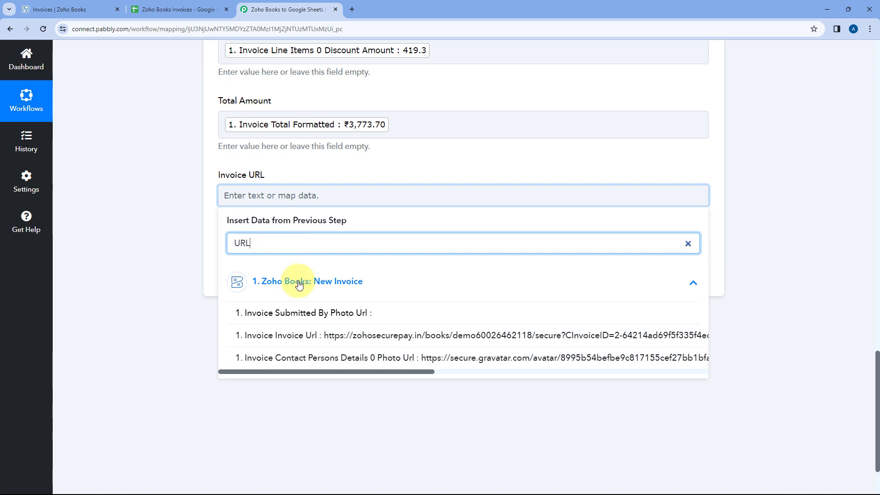
click(301, 339)
click(164, 288)
Review the mapped fields against the column headers in the Zoho Books Invoices spreadsheet.
scroll(184, 196, up, 7)
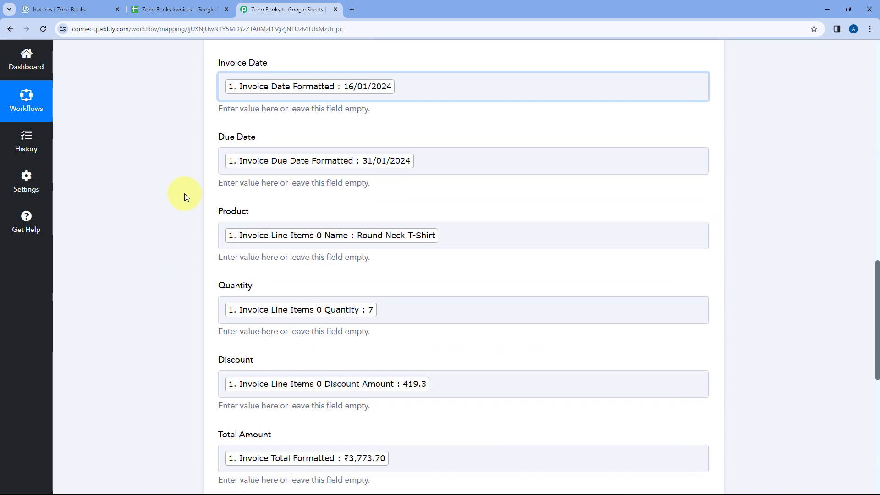
click(177, 11)
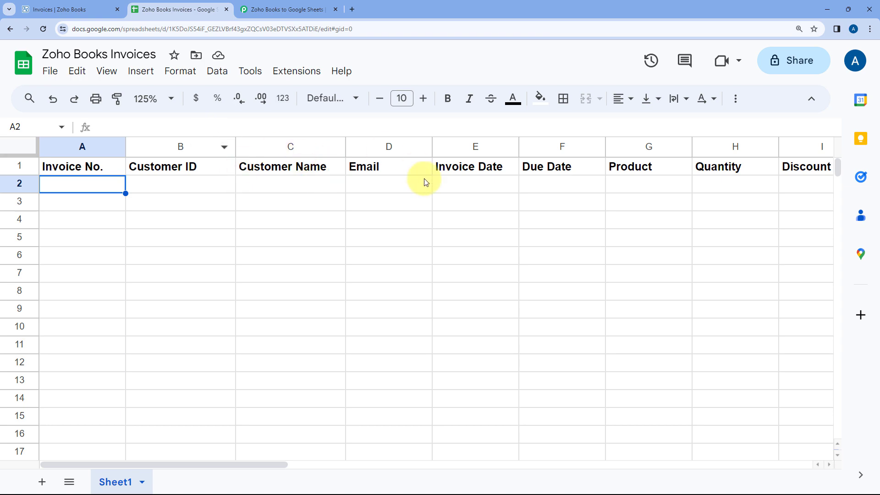
click(293, 5)
scroll(176, 151, up, 2)
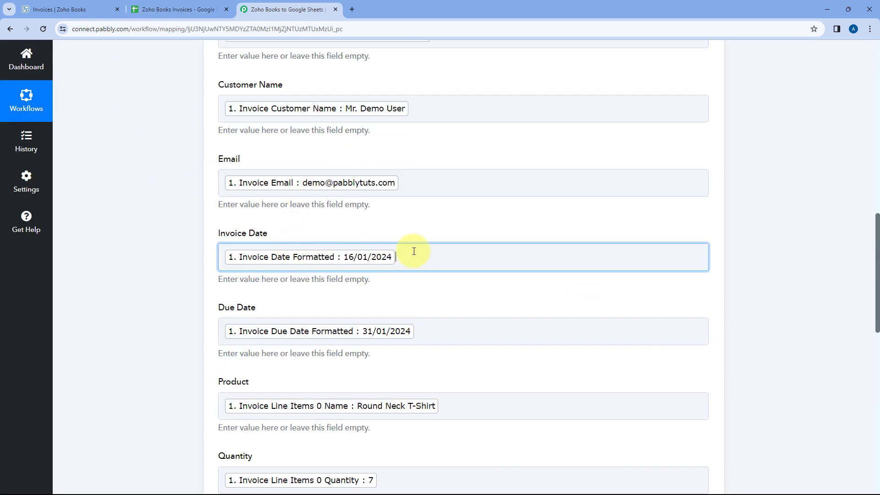
scroll(232, 126, down, 5)
scroll(232, 127, down, 2)
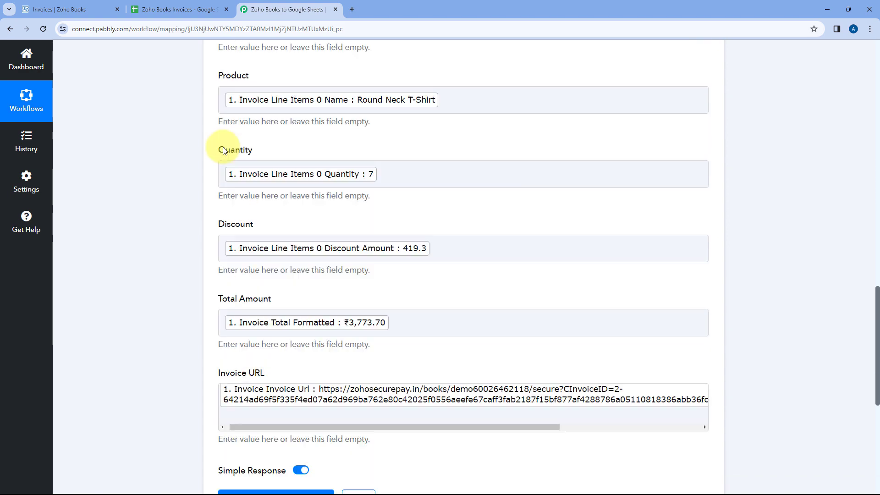
Recheck the mapped fields against the empty spreadsheet, then save the Google Sheets action and send a test request.
scroll(347, 167, up, 15)
scroll(348, 167, up, 6)
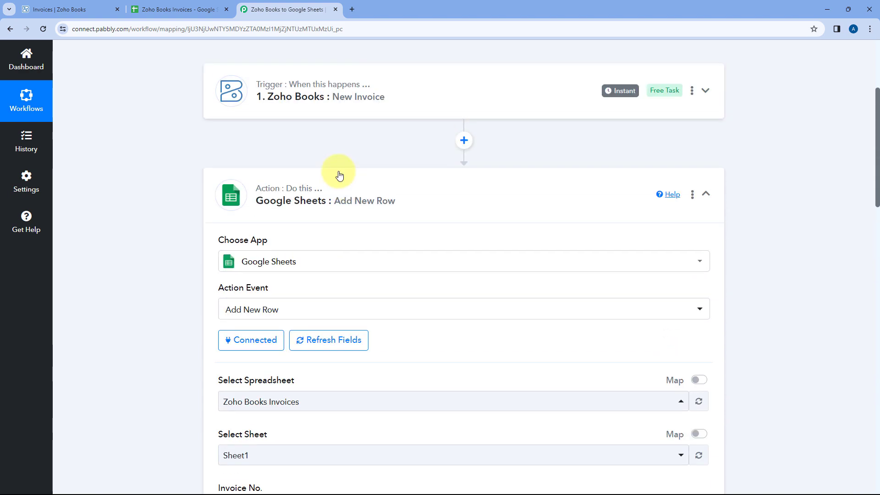
scroll(231, 216, down, 20)
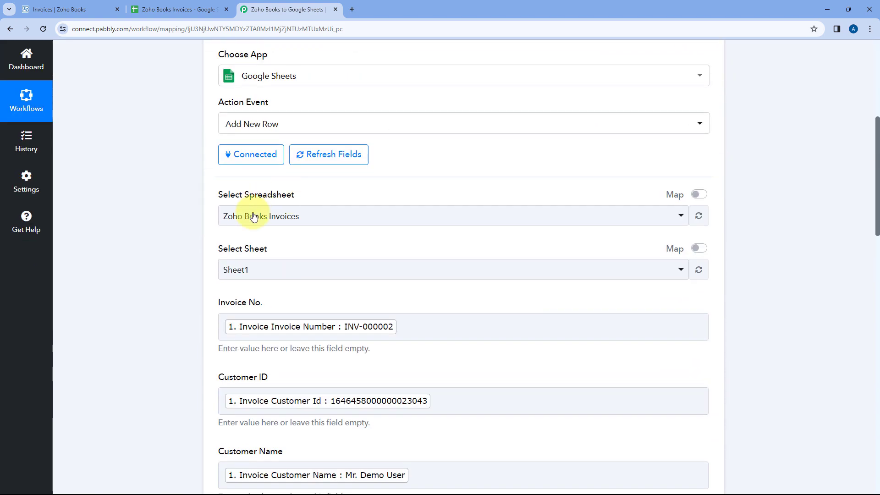
scroll(181, 235, down, 2)
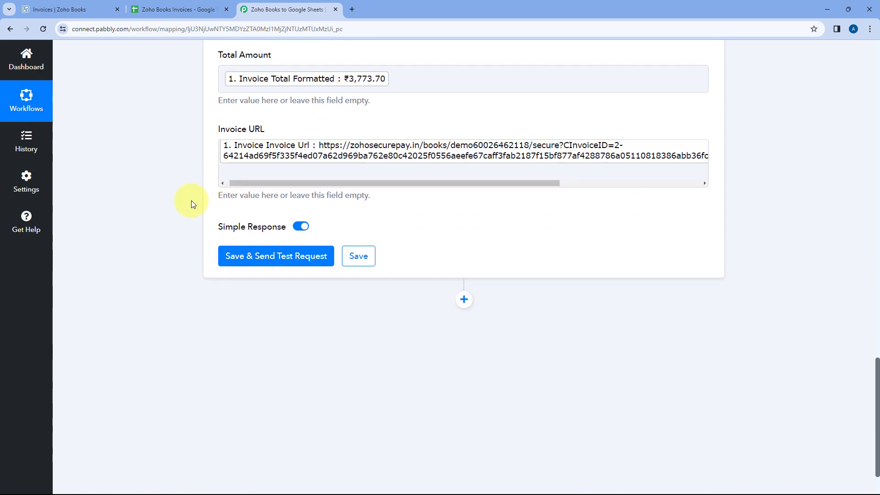
click(183, 10)
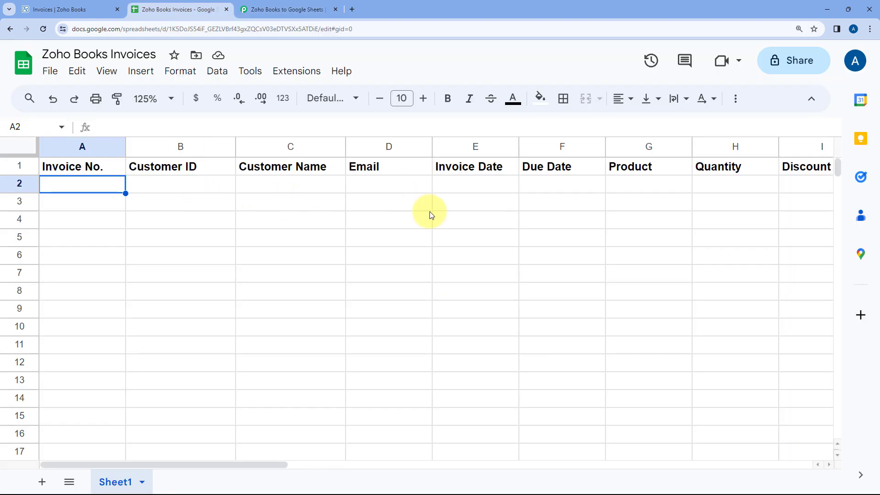
click(307, 4)
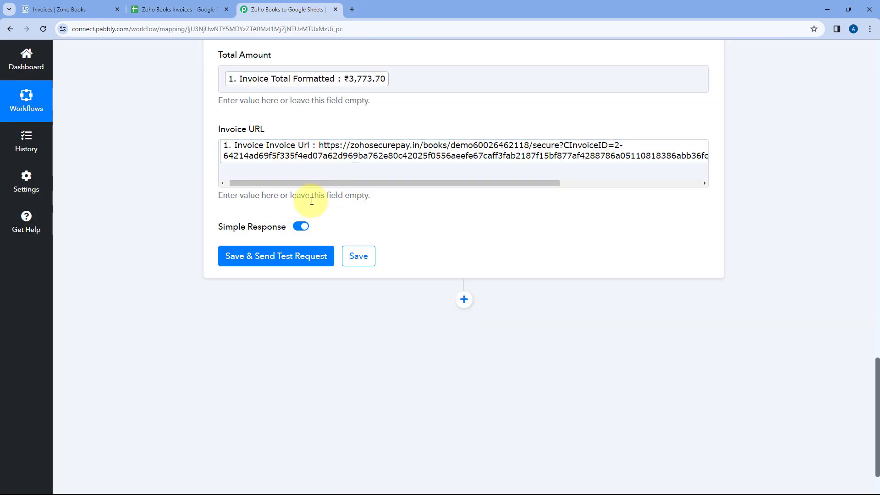
click(266, 256)
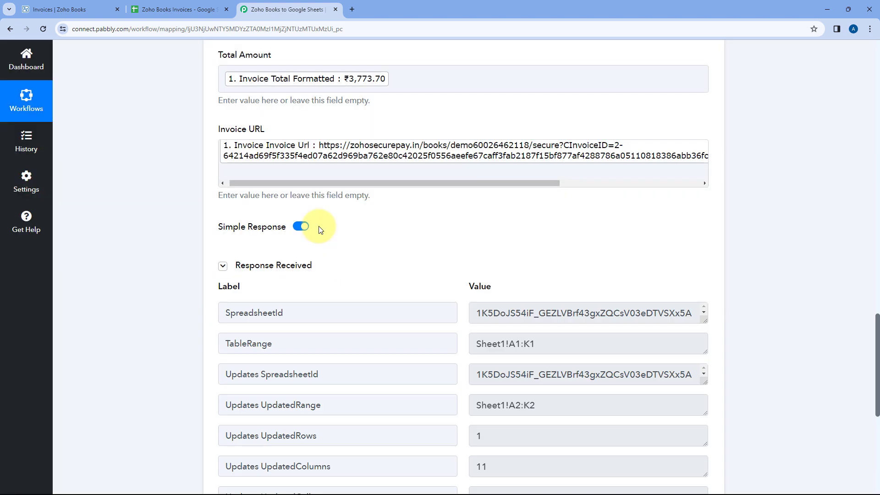
scroll(320, 230, down, 3)
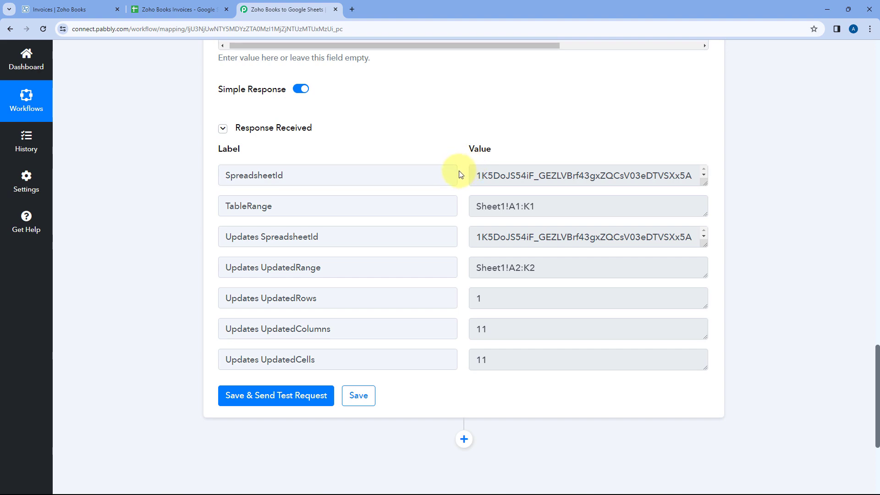
Collapse the Google Sheets action and view the invoices list in Zoho Books.
scroll(349, 173, up, 13)
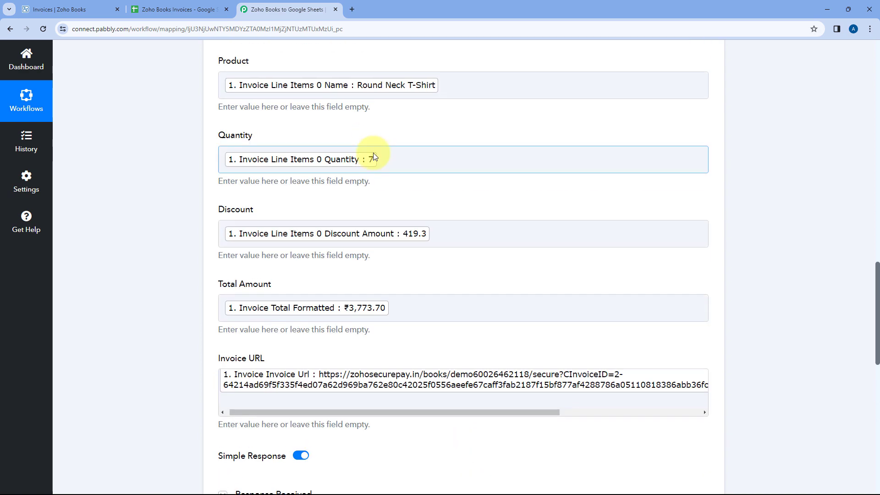
scroll(373, 151, up, 5)
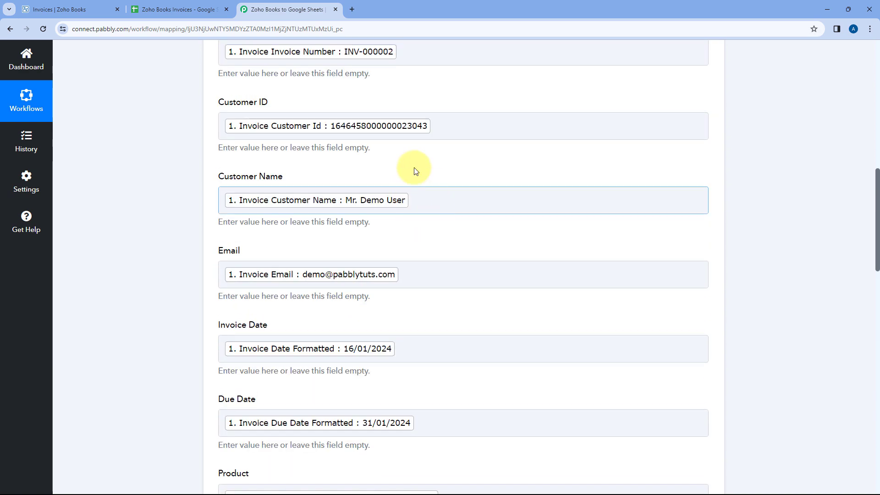
scroll(372, 146, up, 11)
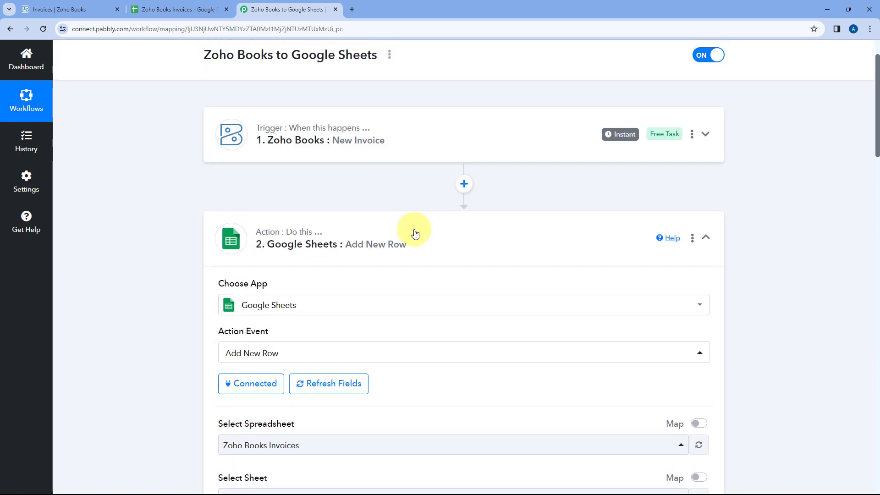
scroll(402, 184, up, 1)
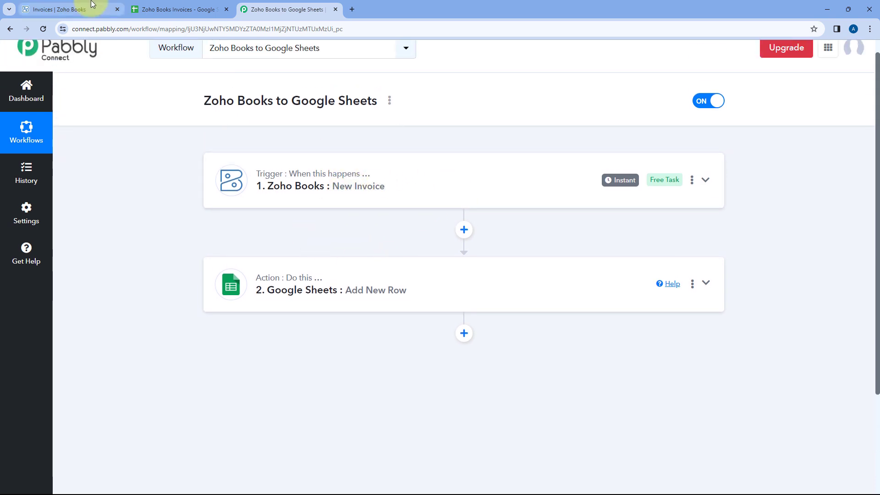
click(73, 9)
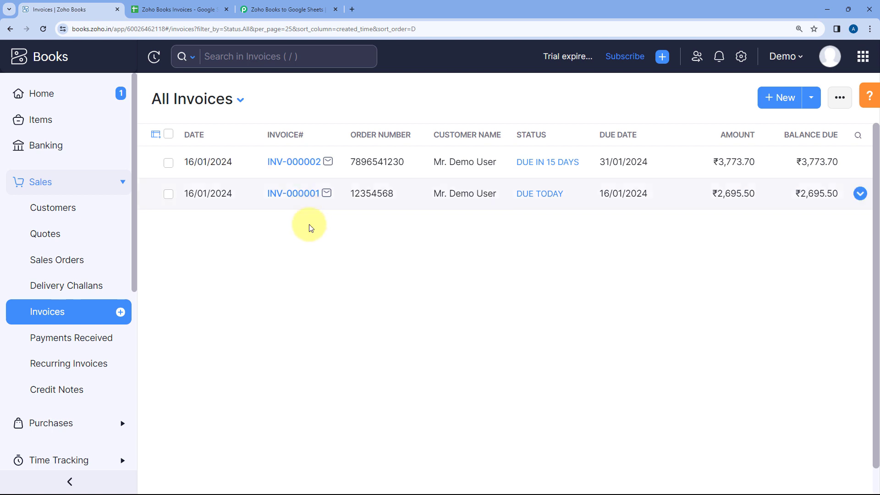
Remove the bold formatting from row 2 of the Zoho Books Invoices sheet and widen the Customer ID and Email columns.
click(175, 7)
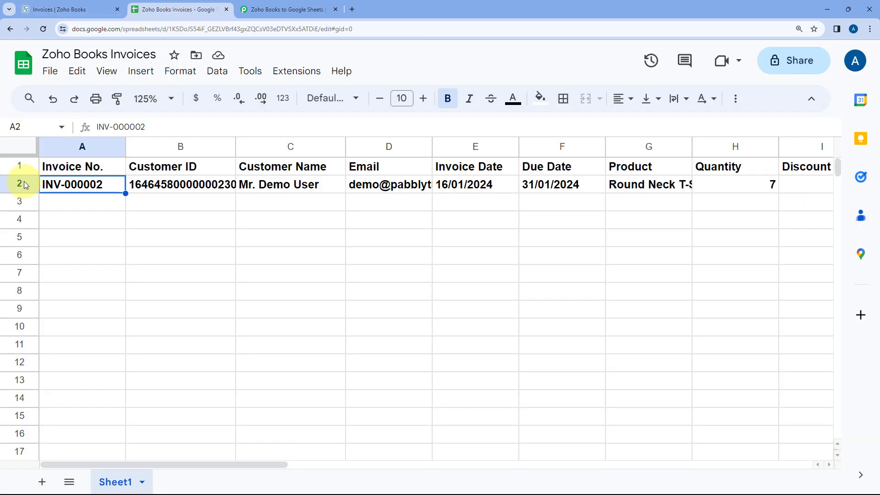
click(21, 183)
click(125, 209)
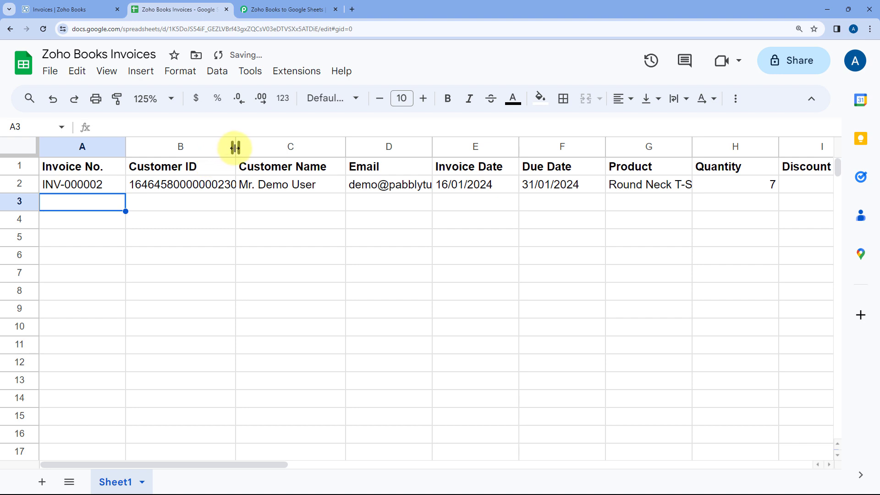
drag(235, 146, 271, 147)
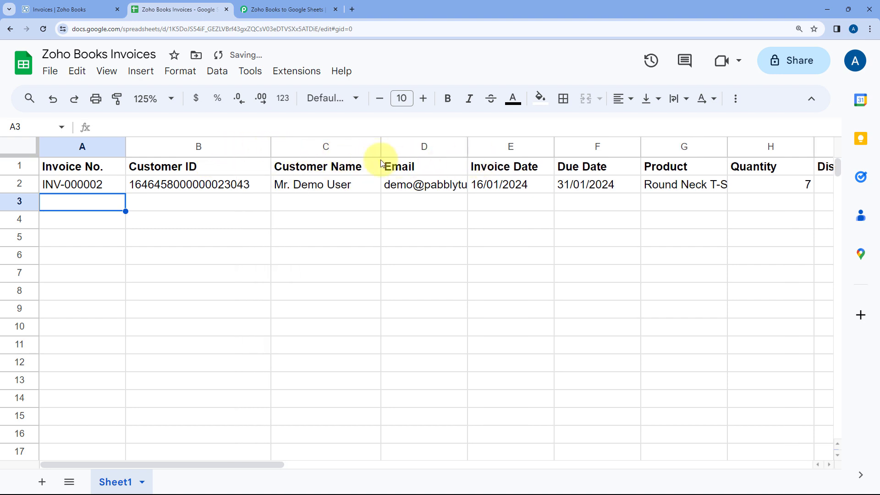
drag(468, 150, 514, 156)
Compare the Zoho Books invoices list with the added spreadsheet row, checking each cell from Invoice No. through Invoice URL.
click(76, 8)
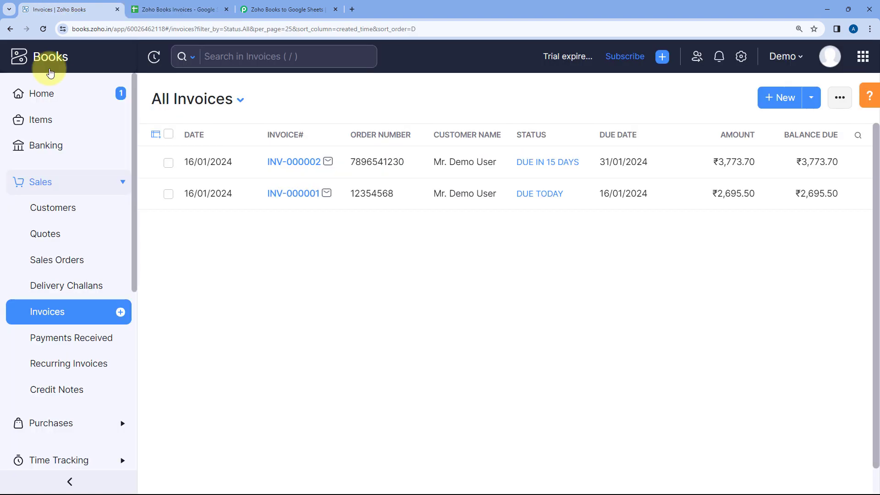
click(184, 6)
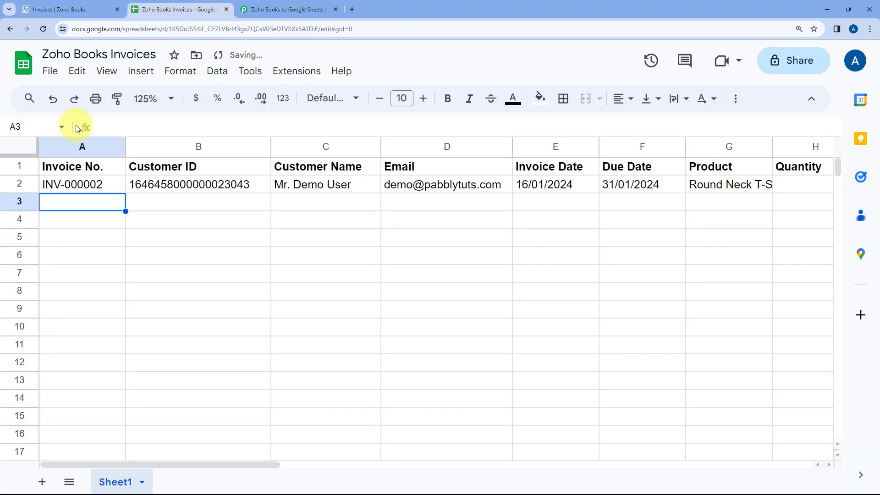
click(78, 183)
click(178, 183)
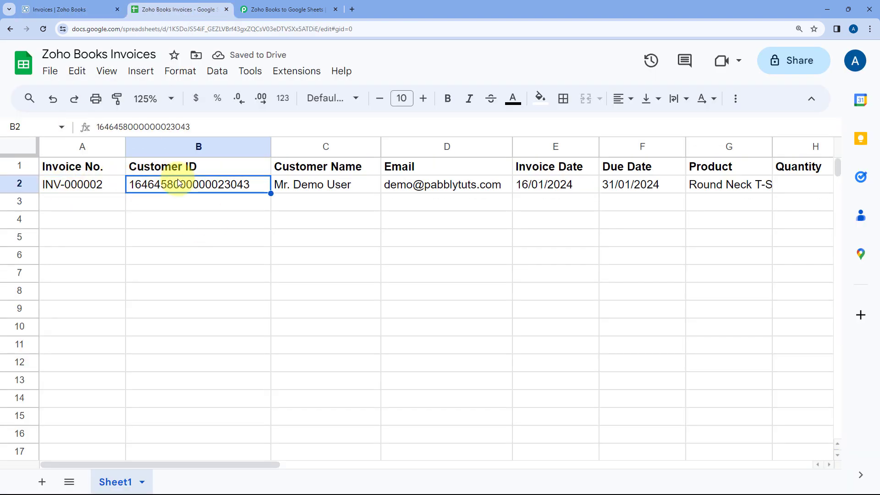
key(Right)
key(Right)
key(Right)
key(Right)
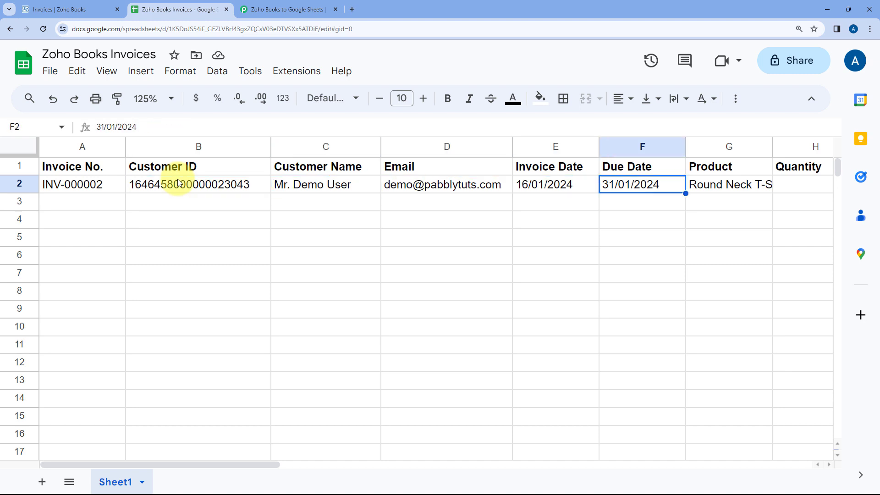
key(Right)
key(Right)
key(Right)
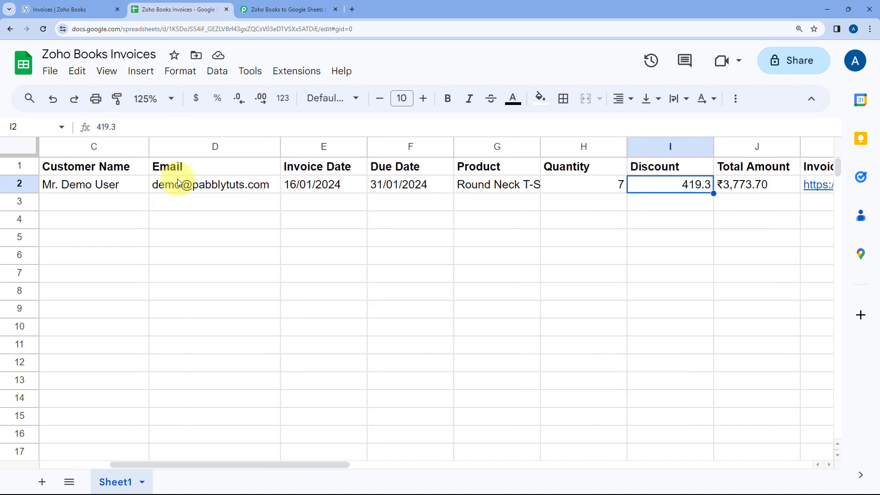
key(Right)
key(Right)
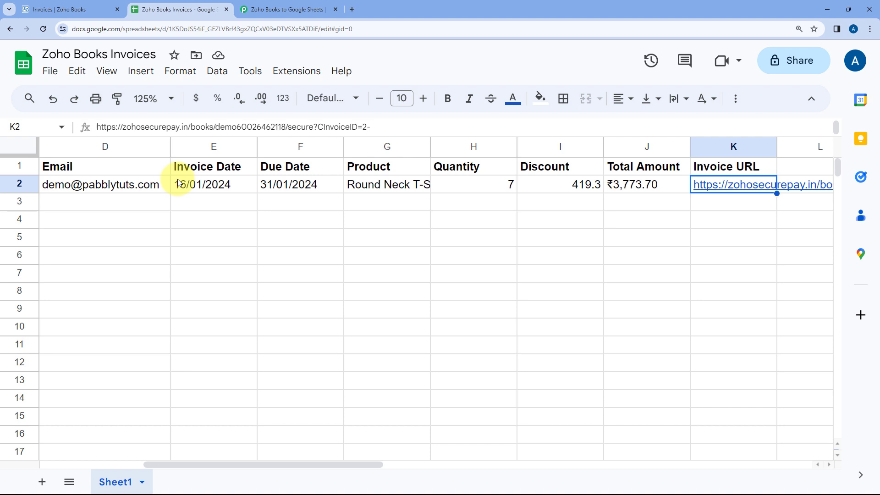
Widen the Invoice URL column slightly and return to the start of the sheet with cell A3 selected.
drag(776, 144, 803, 145)
scroll(186, 234, left, 5)
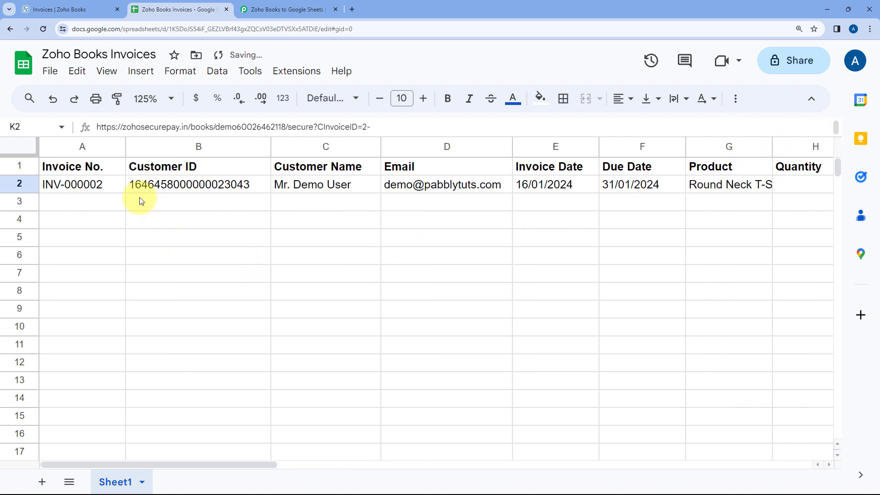
click(108, 207)
Revisit the Pabbly Connect workflow, then start a new Zoho Books invoice without setting transaction preferences and select the test customer.
click(287, 9)
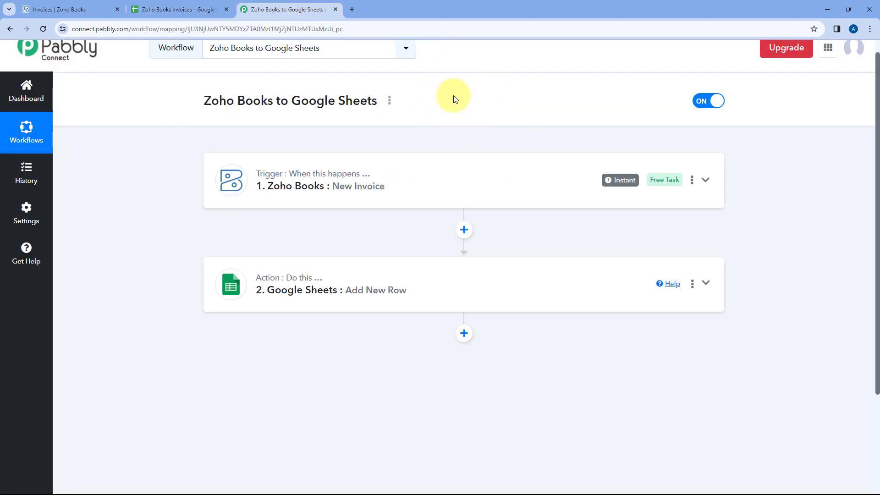
scroll(455, 99, up, 1)
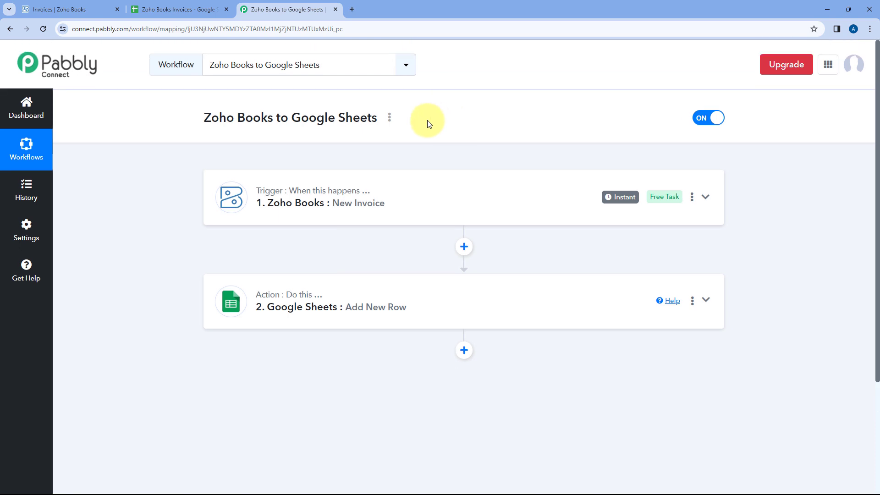
click(69, 8)
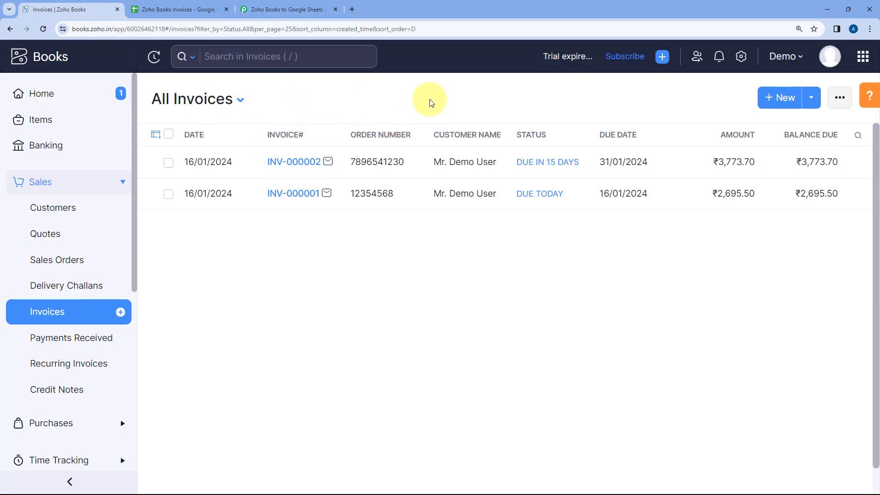
click(779, 97)
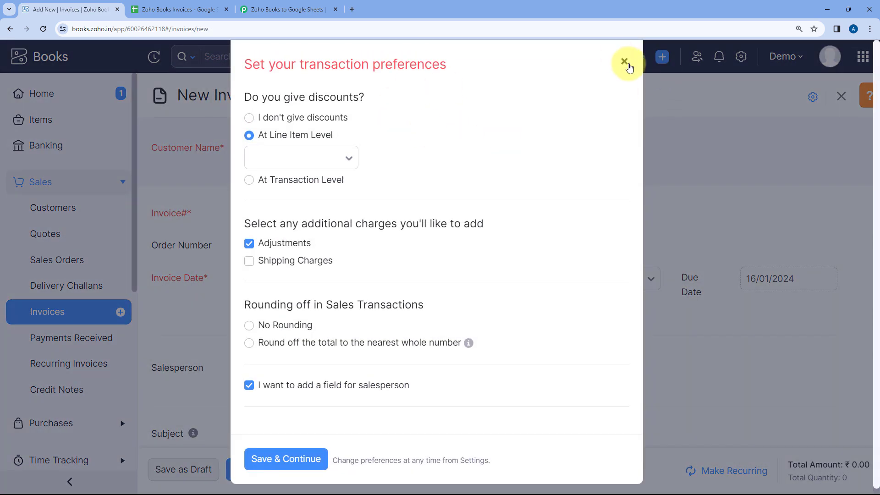
click(624, 52)
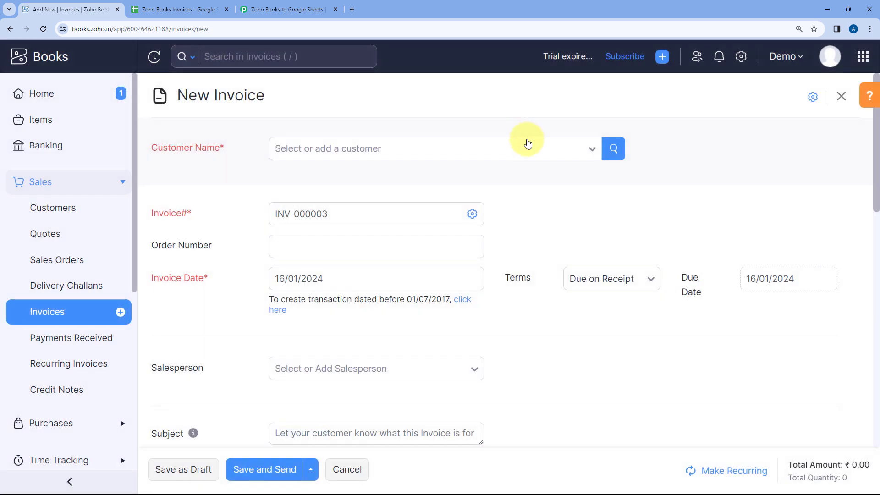
click(441, 148)
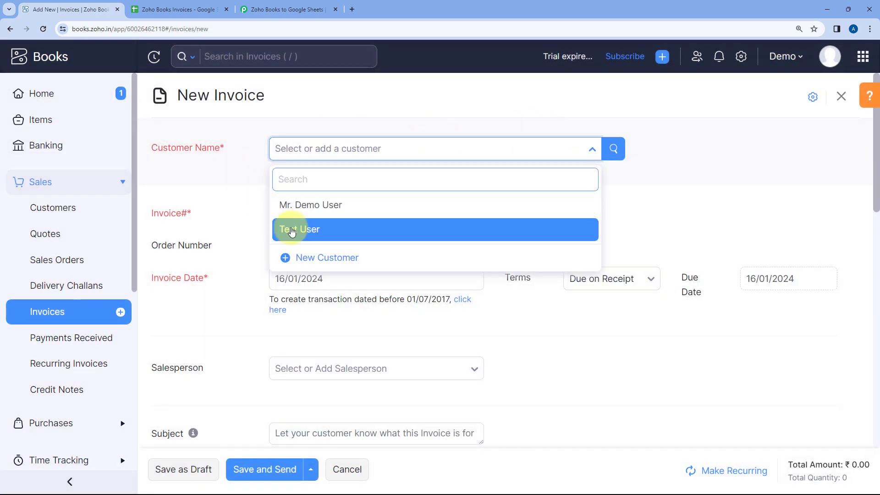
click(301, 229)
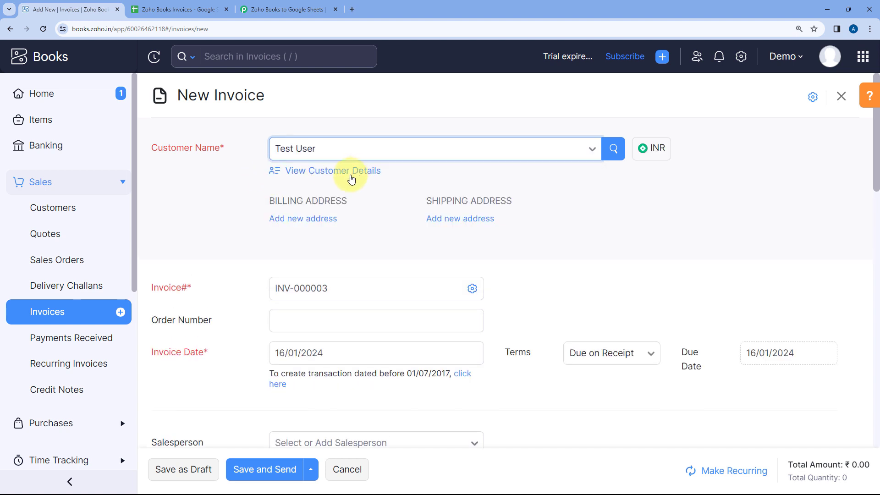
Enter the order number on the new invoice and set its payment terms to Net 30.
scroll(355, 184, down, 2)
click(314, 228)
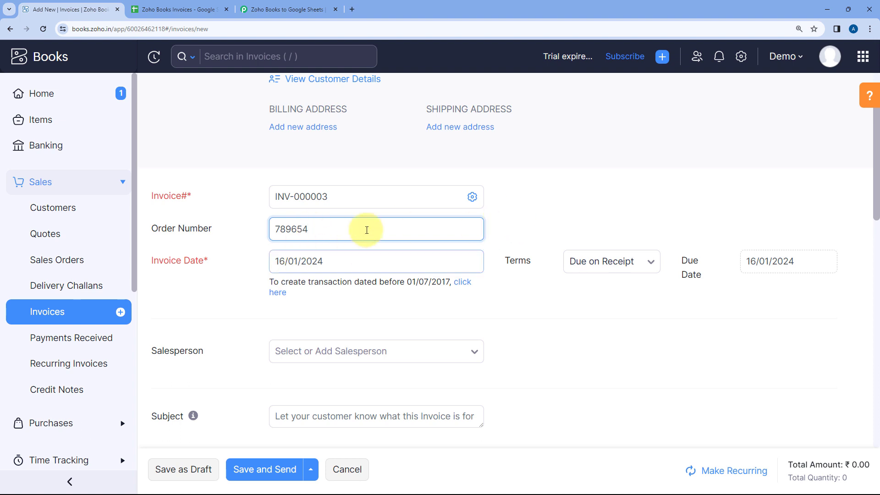
click(275, 261)
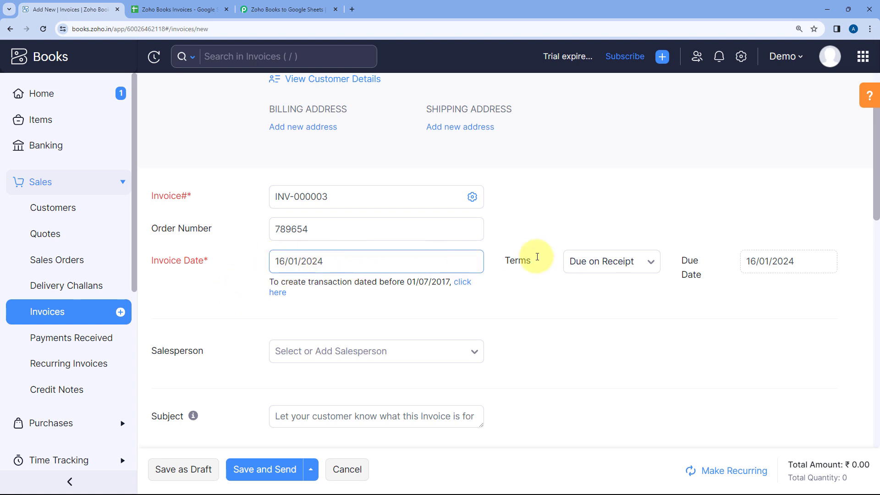
click(635, 258)
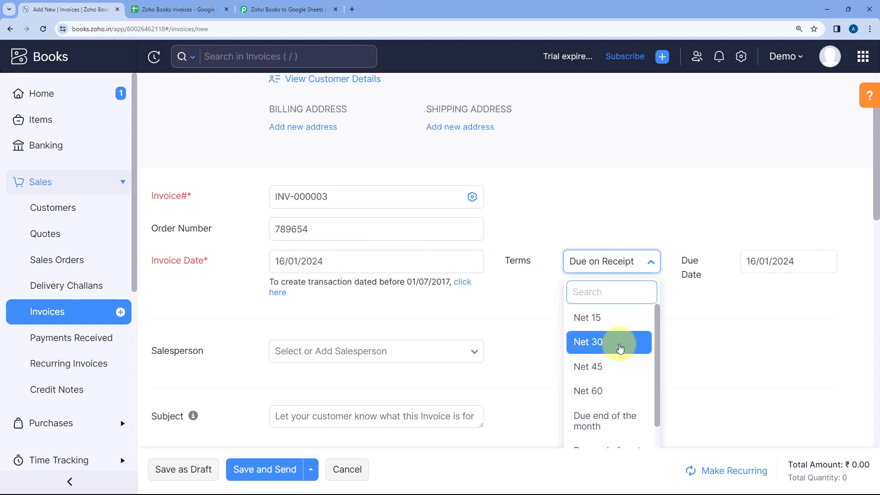
click(616, 349)
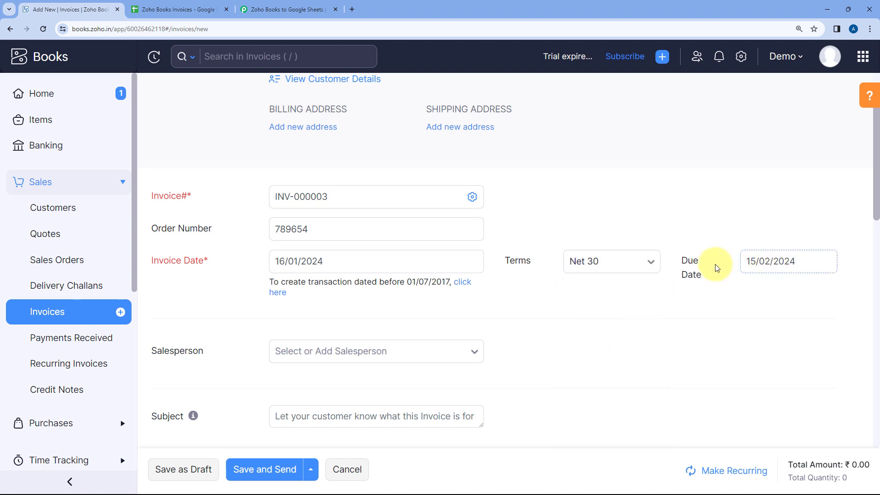
drag(751, 257, 807, 261)
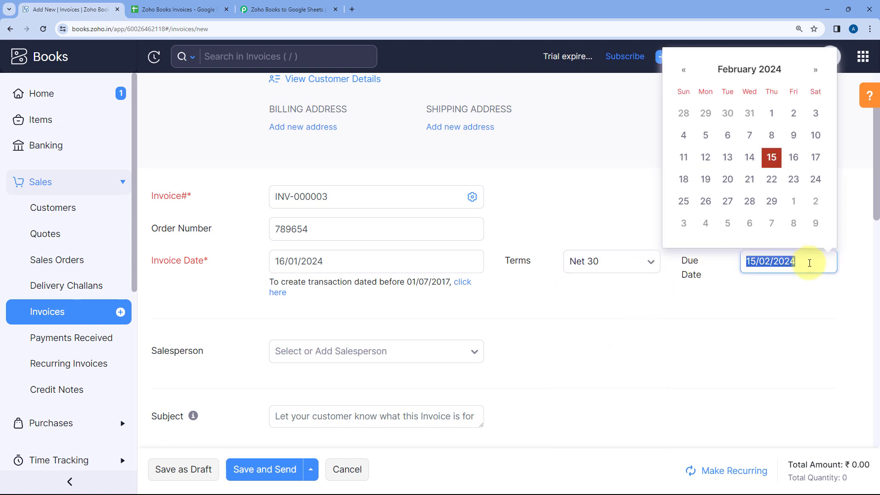
click(678, 300)
scroll(350, 300, down, 2)
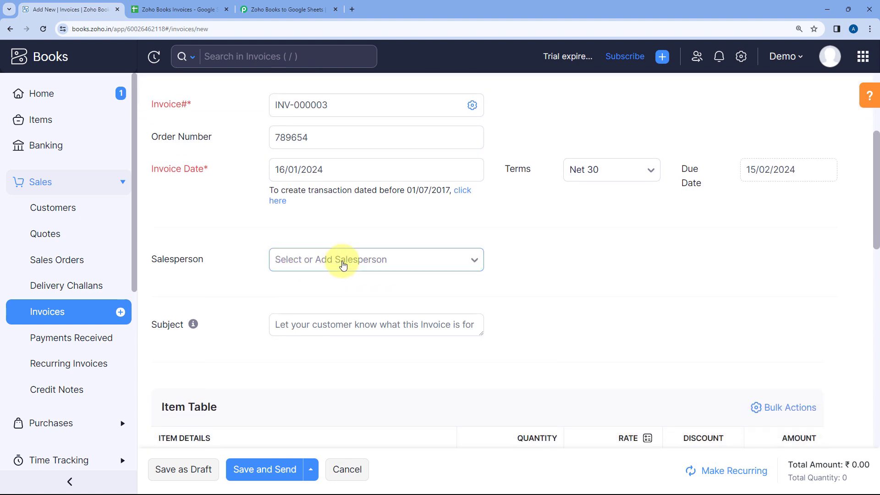
Assign the existing salesperson to the new invoice.
click(345, 261)
click(305, 324)
click(296, 258)
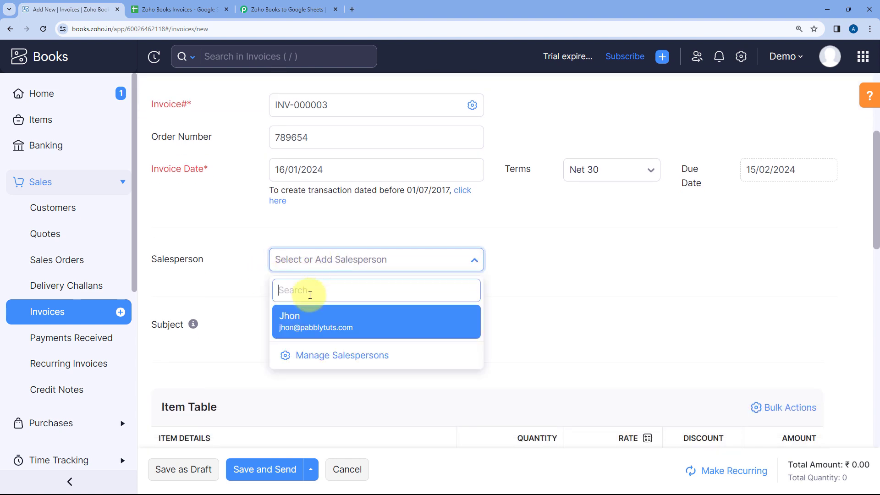
click(305, 316)
Enter "Order Invoice" as the subject of the new invoice.
scroll(302, 298, down, 2)
click(335, 234)
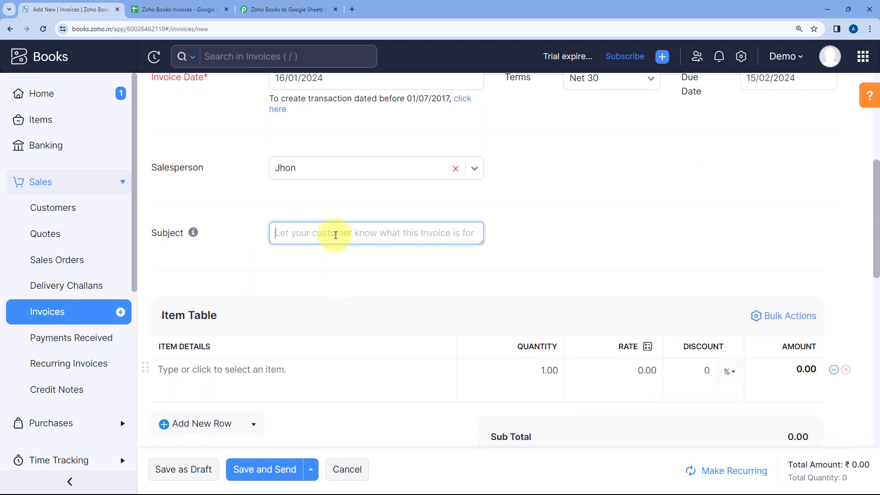
text(Oreder Invoice)
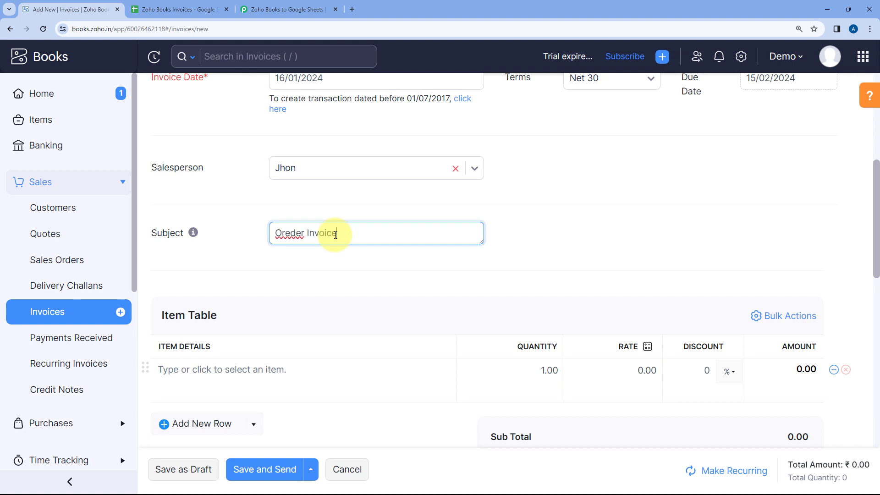
double_click(302, 232)
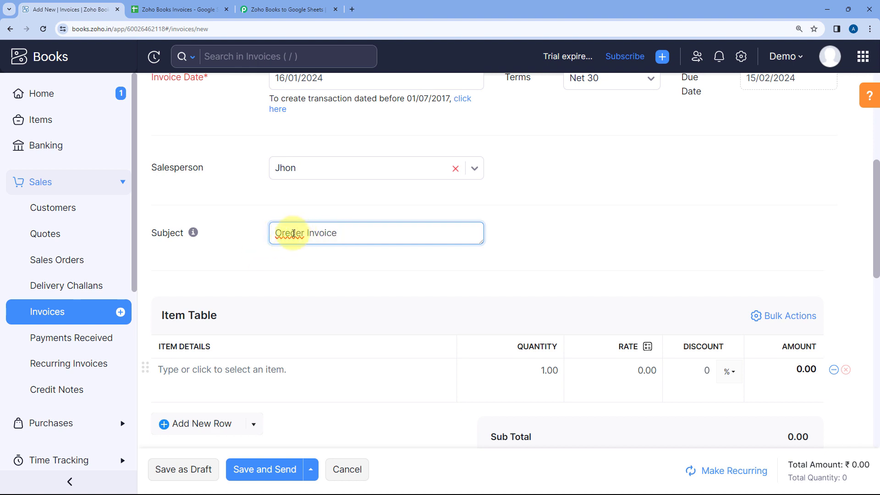
text(Order)
click(242, 289)
Add the Coffee Mug item to the invoice's item table with a quantity of 10 and no discount.
scroll(223, 276, down, 3)
click(232, 234)
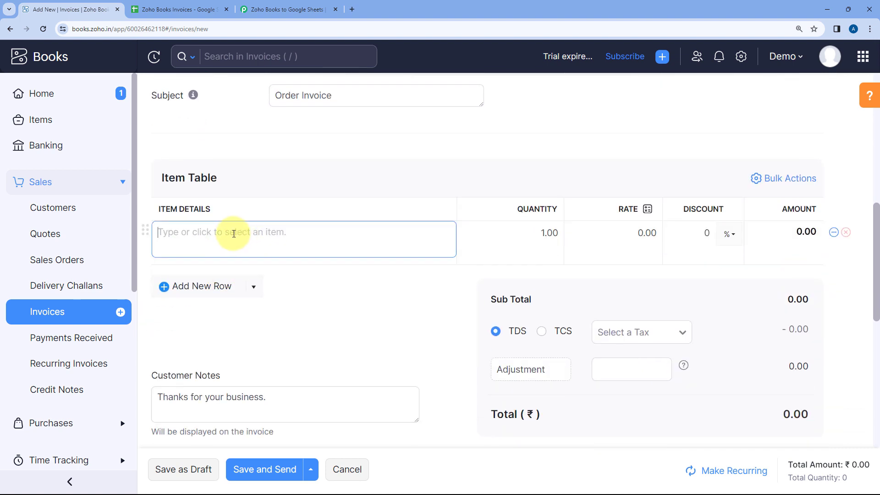
click(202, 284)
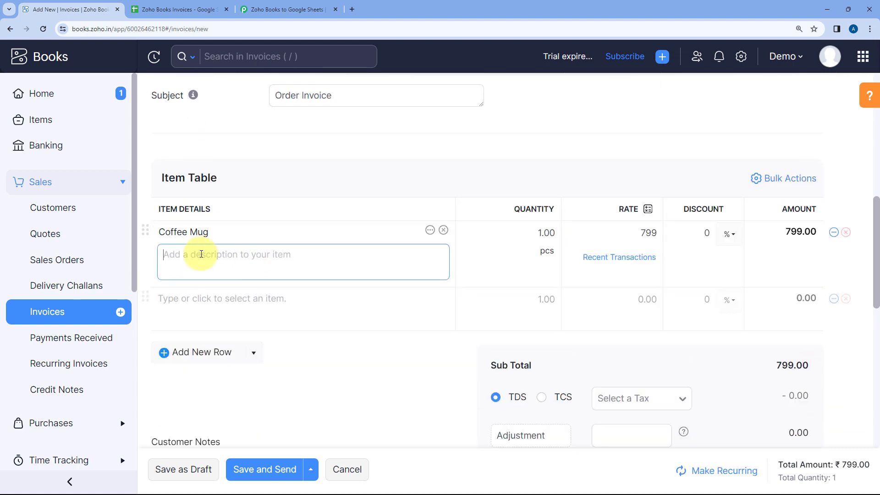
click(539, 229)
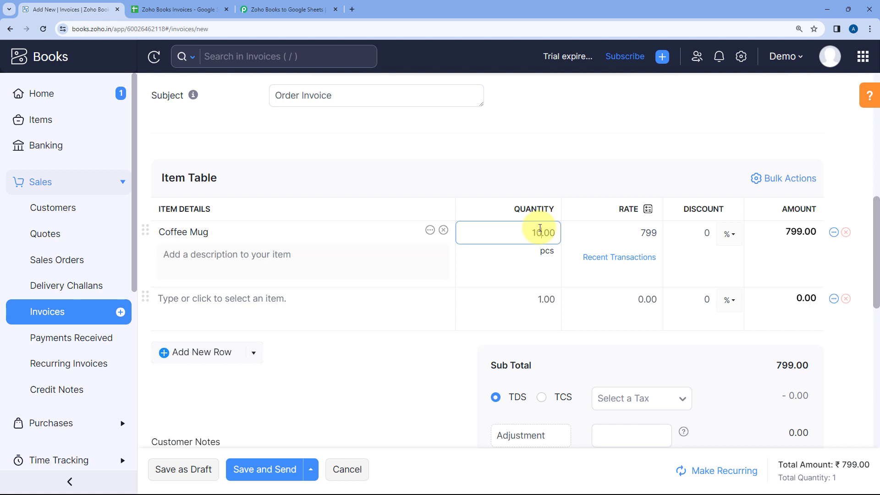
click(649, 183)
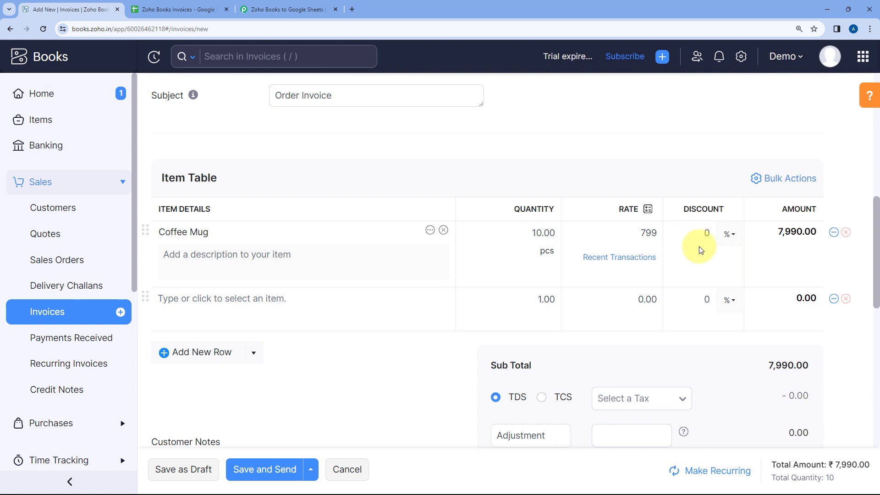
click(711, 233)
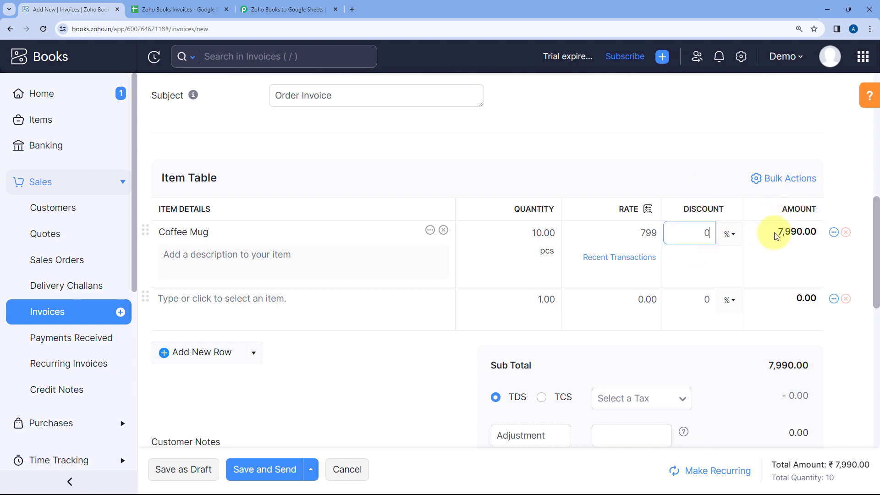
Save the invoice and email it to the test customer with the invoice PDF attached, returning to the full invoices list.
scroll(353, 290, down, 10)
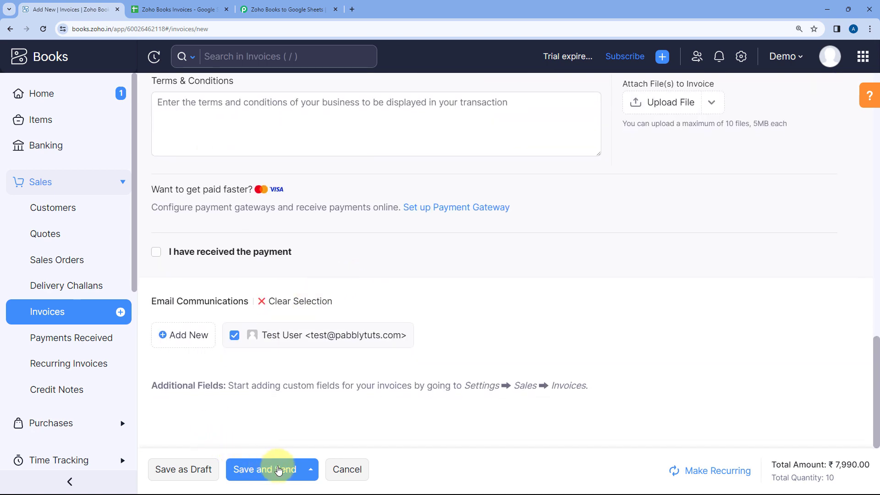
click(277, 469)
scroll(261, 406, down, 10)
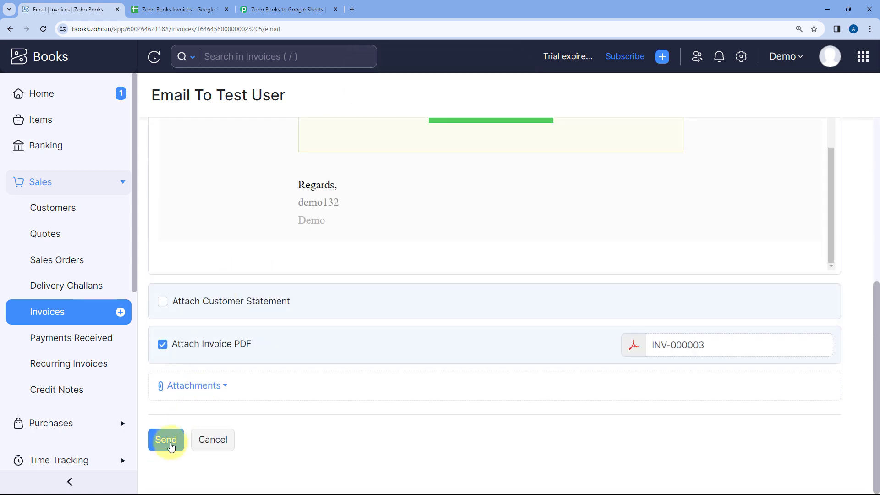
click(168, 448)
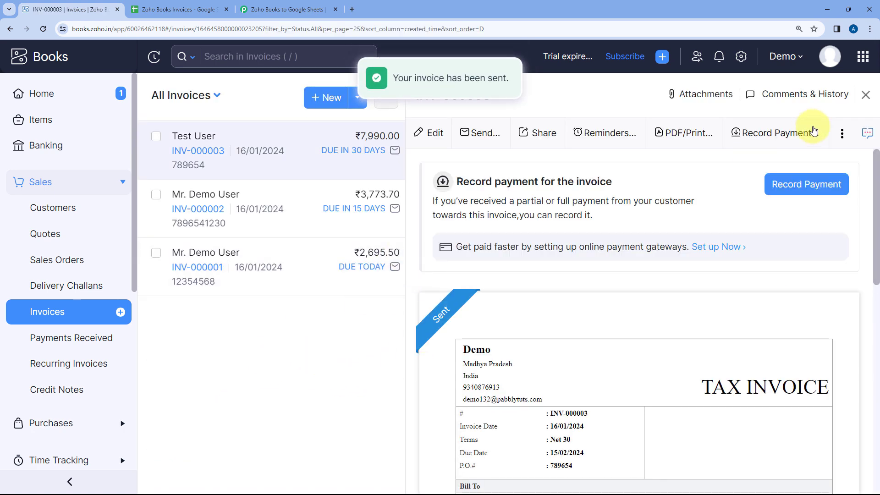
click(870, 97)
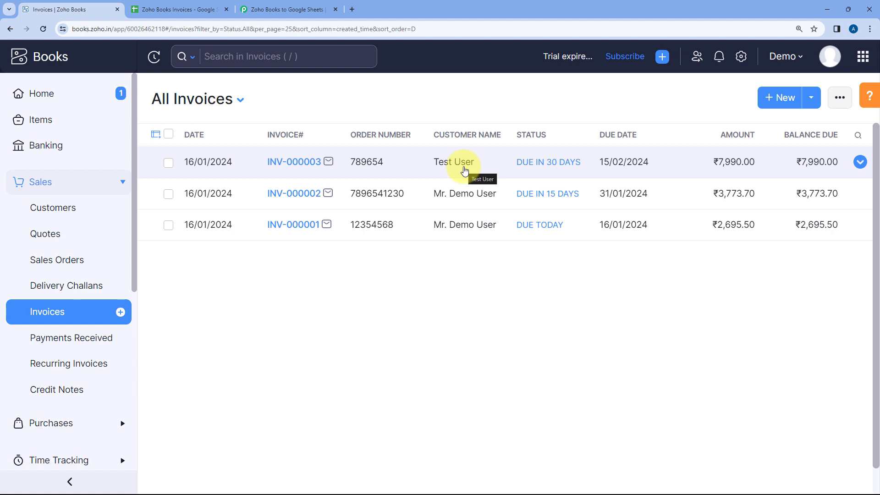
Switch to the Zoho Books Invoices spreadsheet and check row 3 cell by cell from Customer ID through Invoice URL.
click(204, 10)
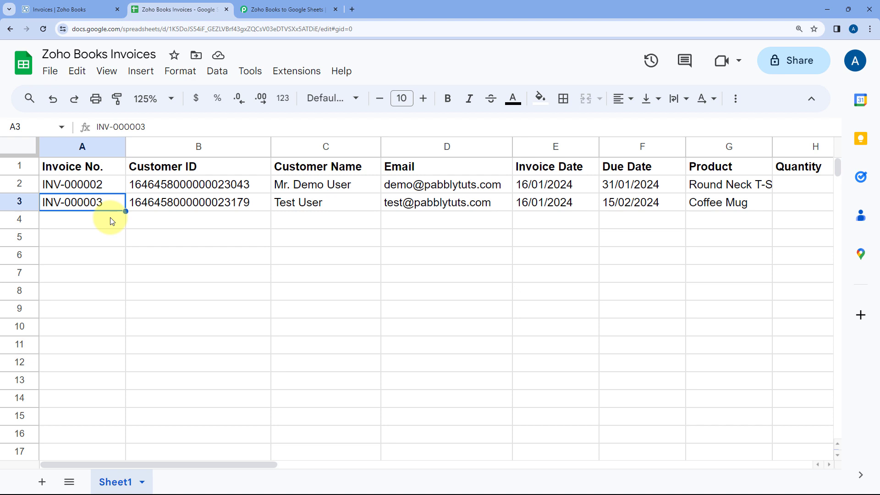
click(197, 205)
click(287, 205)
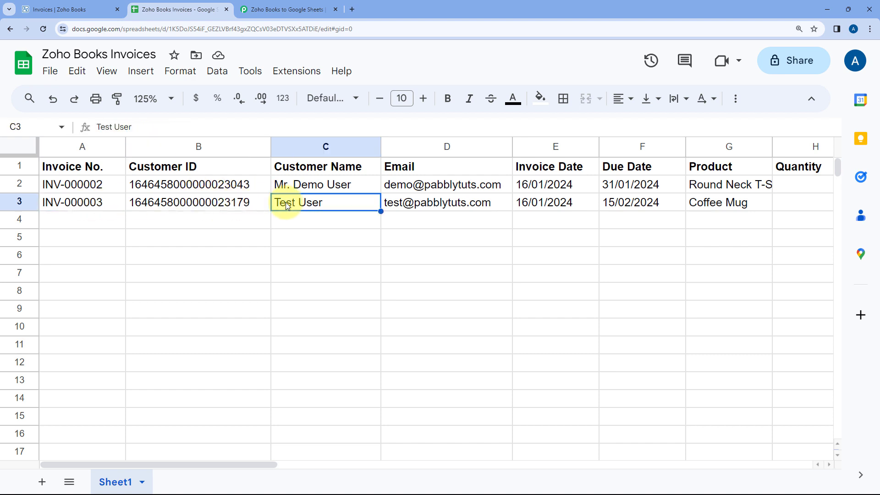
key(Right)
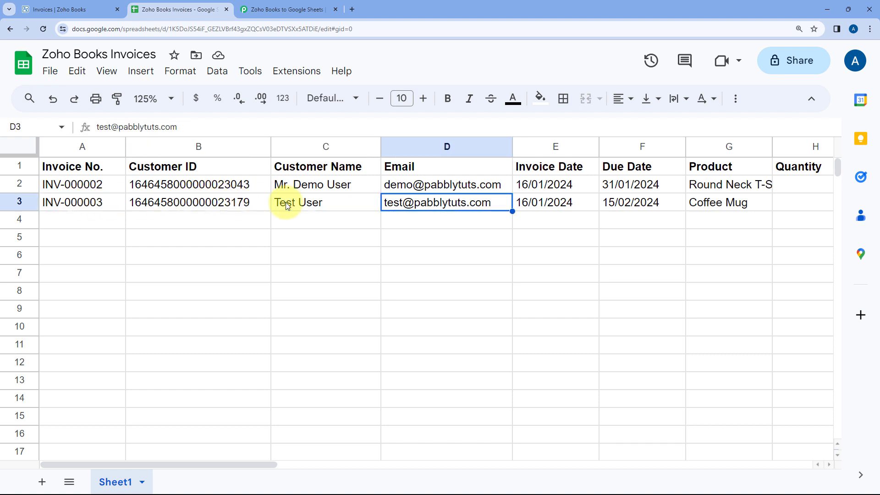
key(Right)
key(Right)
key(Right)
key(Right)
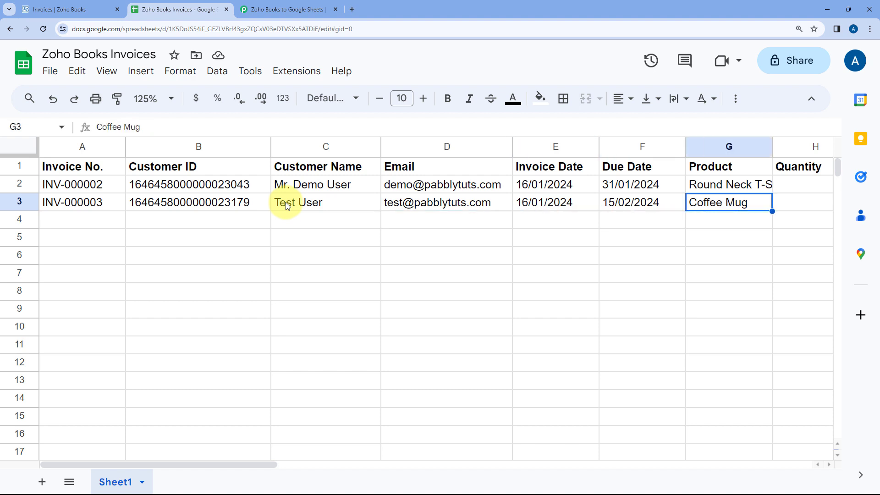
key(Right)
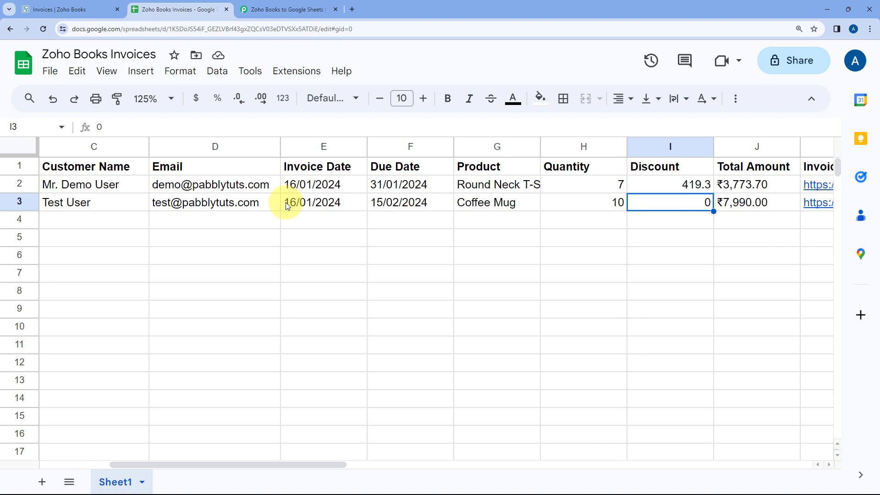
key(Right)
key(Right)
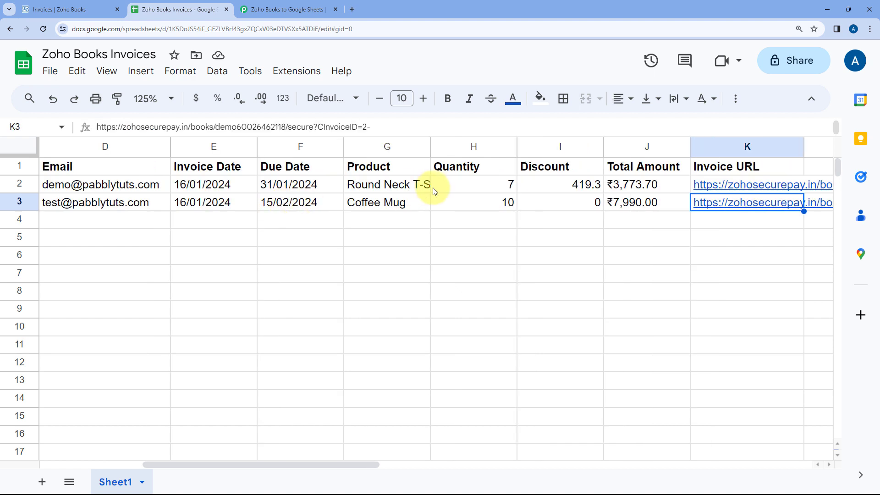
Open the Invoice URL link in row 3, review the linked invoice page, and close it.
mouse_move(732, 202)
click(698, 228)
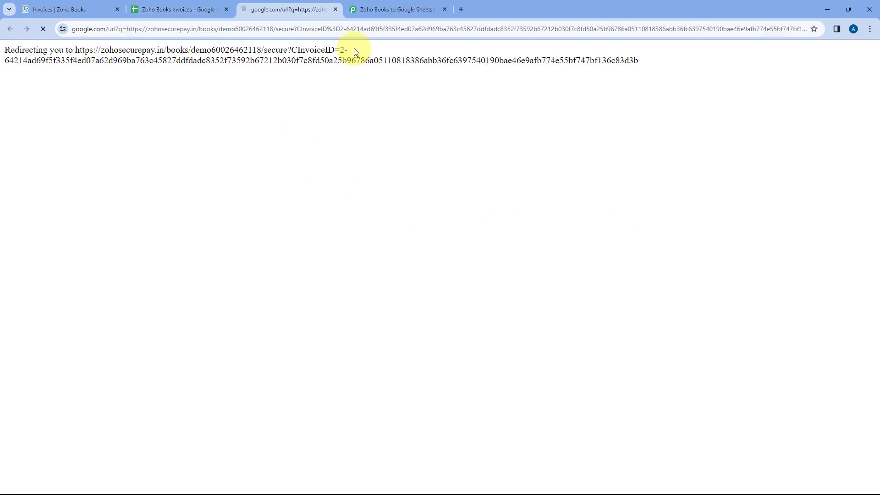
scroll(437, 156, down, 3)
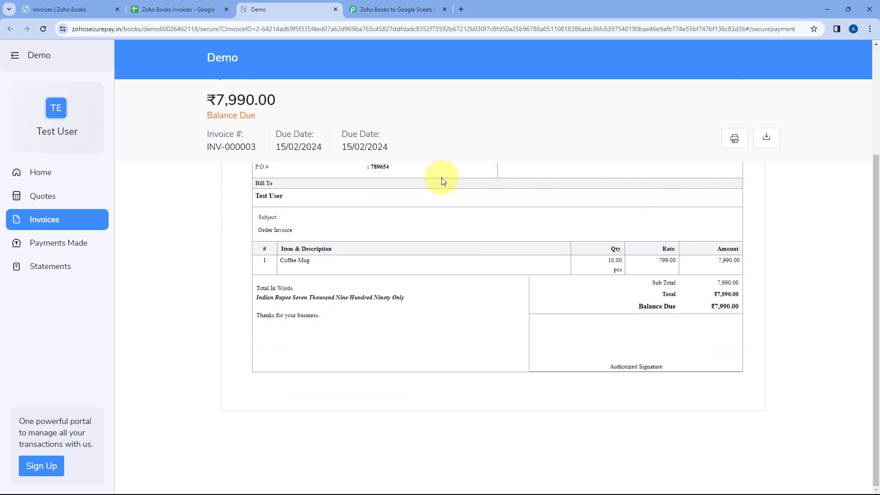
scroll(441, 177, up, 5)
click(335, 9)
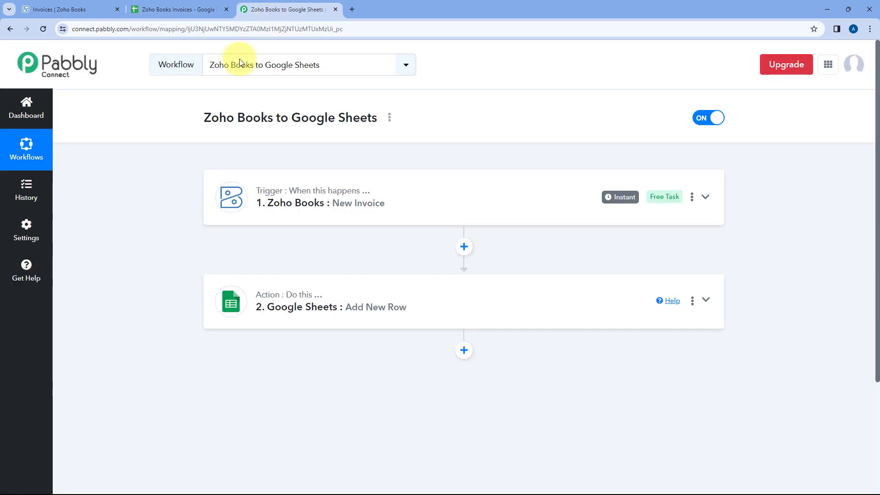